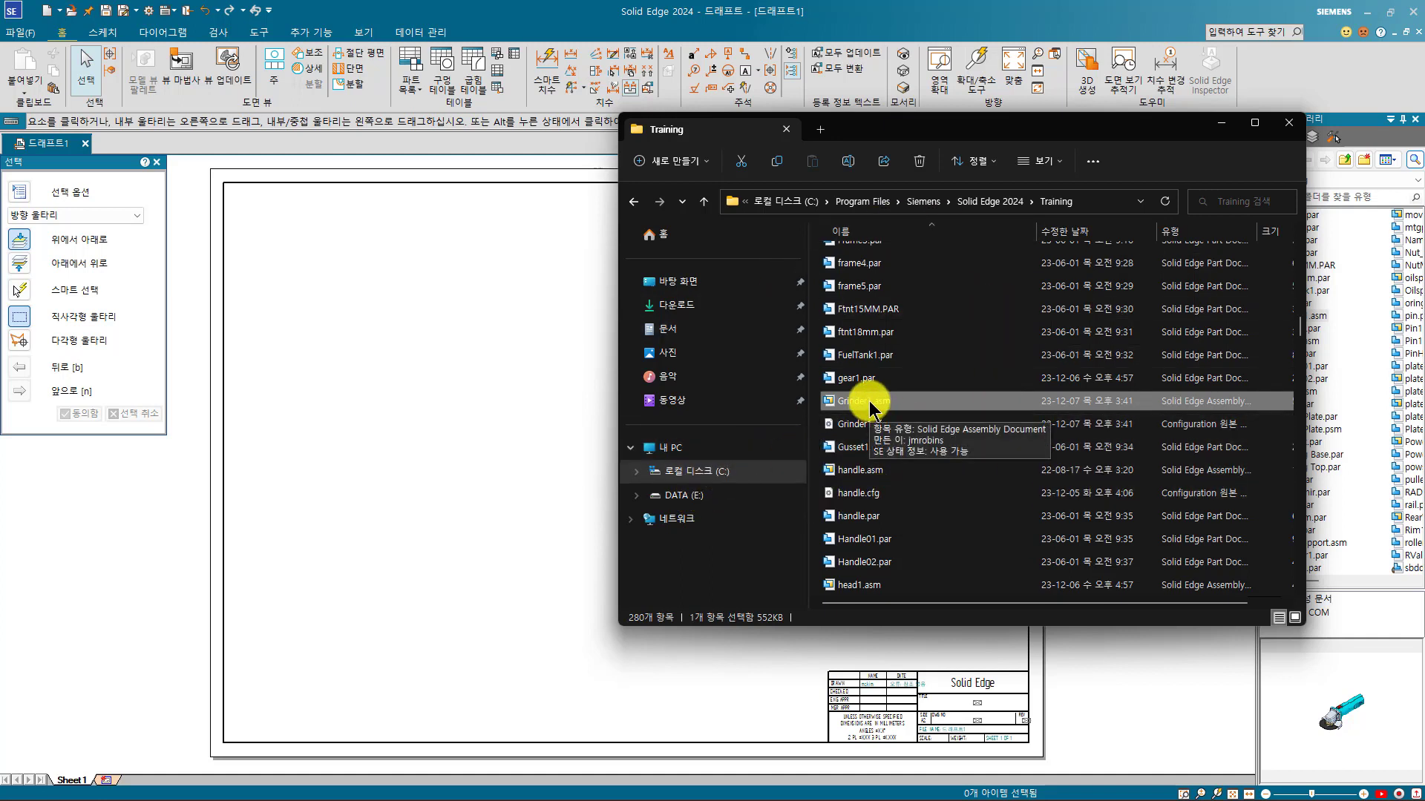
mouse_move(870, 401)
left_mouse_down()
mouse_move(492, 388)
mouse_move(494, 400)
left_mouse_up()
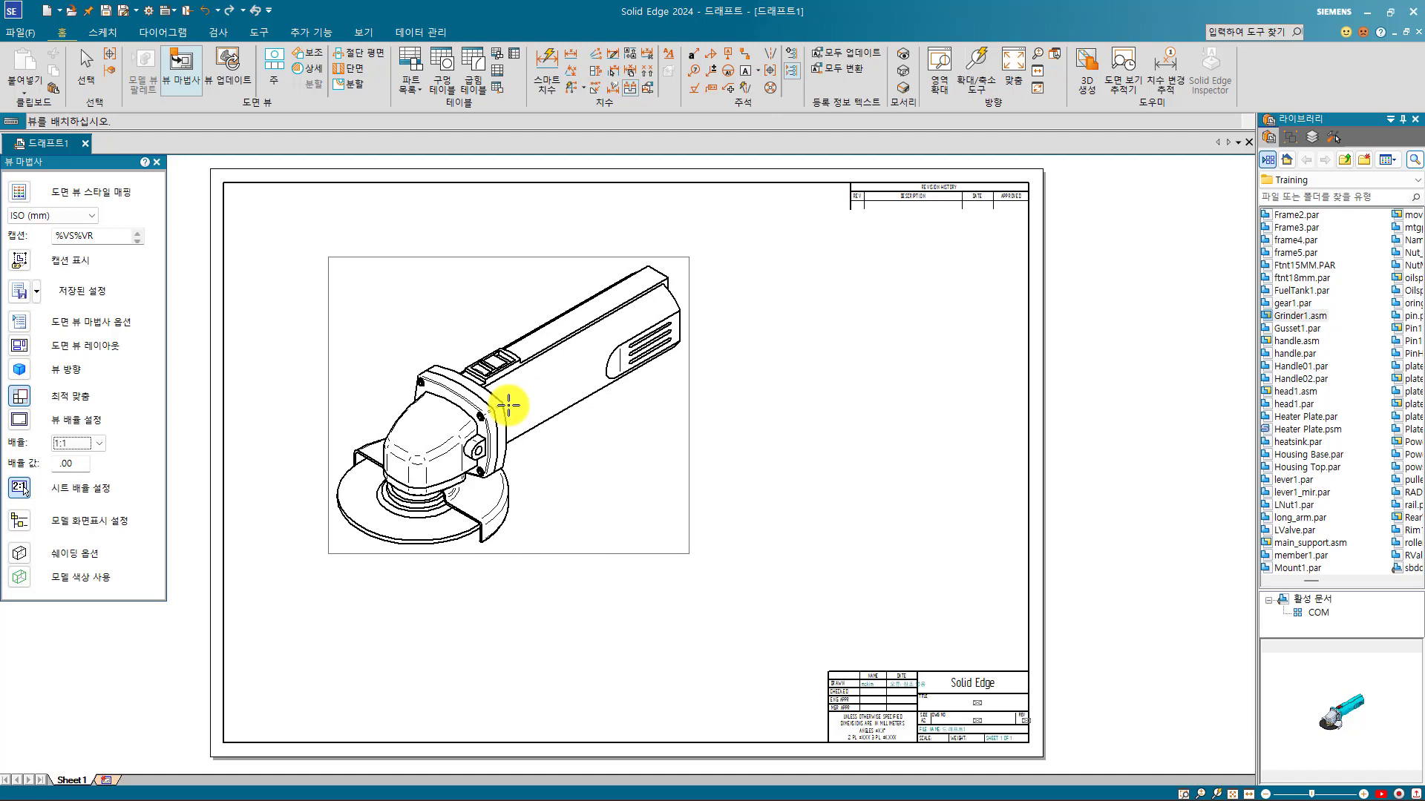
key("Escape")
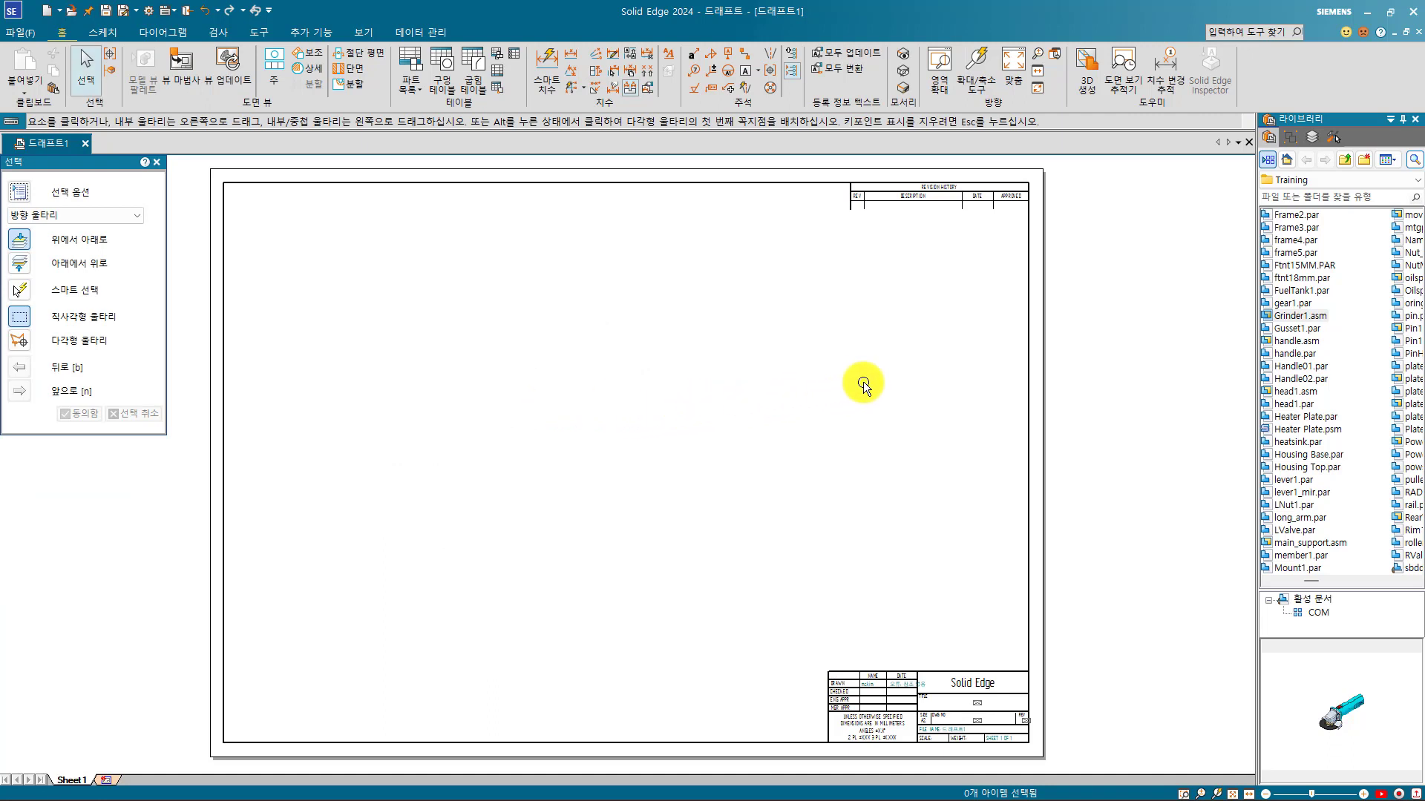
left_click(1291, 316)
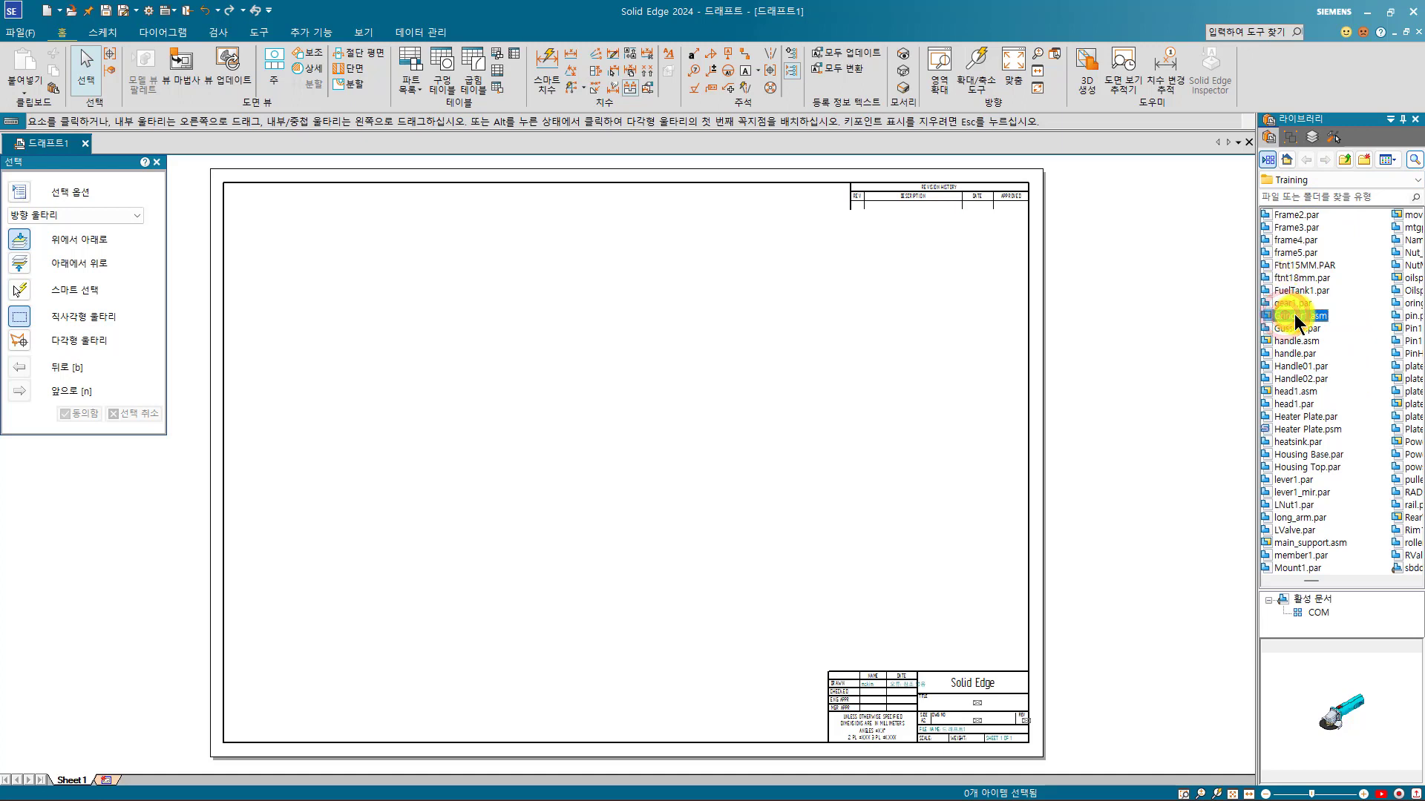
mouse_move(1295, 322)
left_mouse_down()
mouse_move(1224, 306)
mouse_move(830, 292)
mouse_move(676, 332)
left_mouse_up()
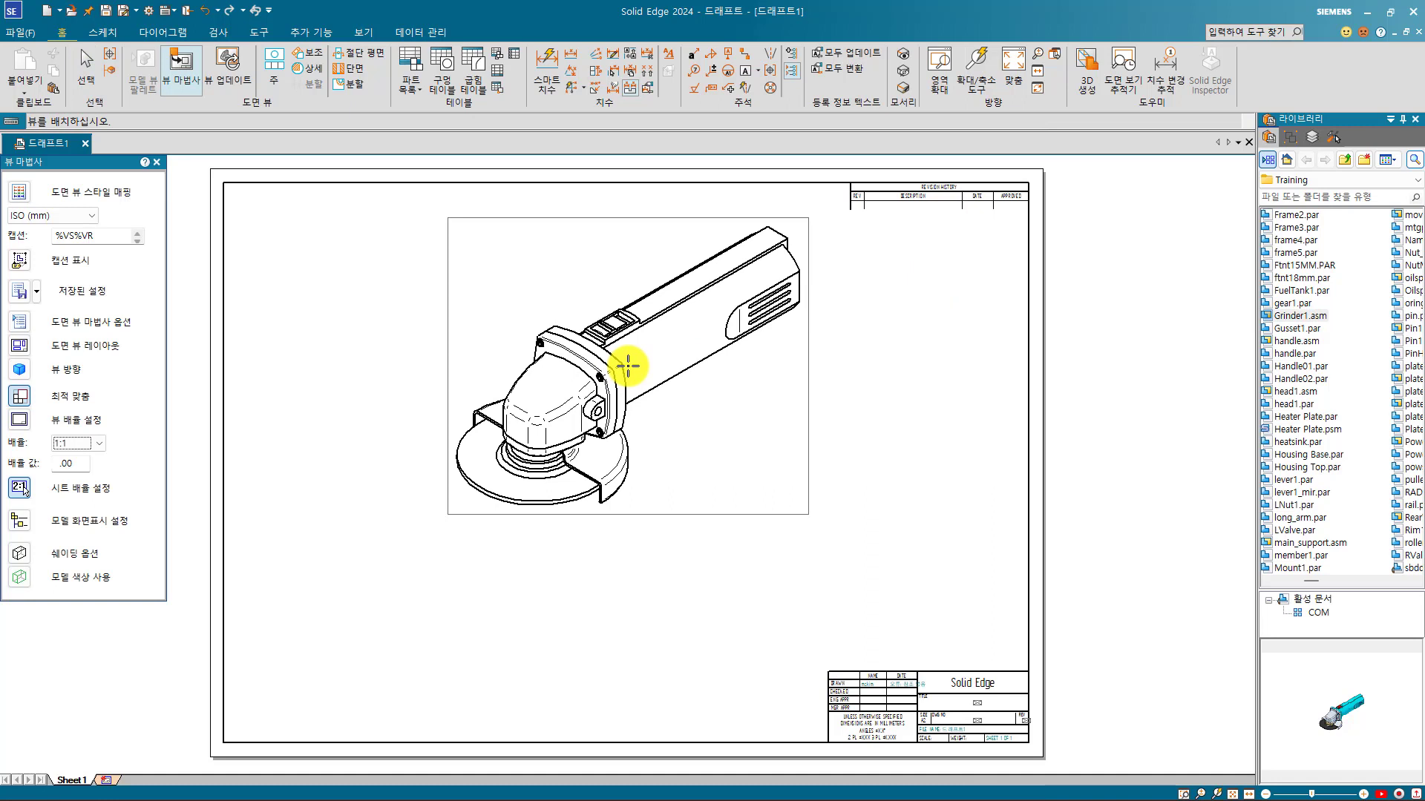
left_click(627, 366)
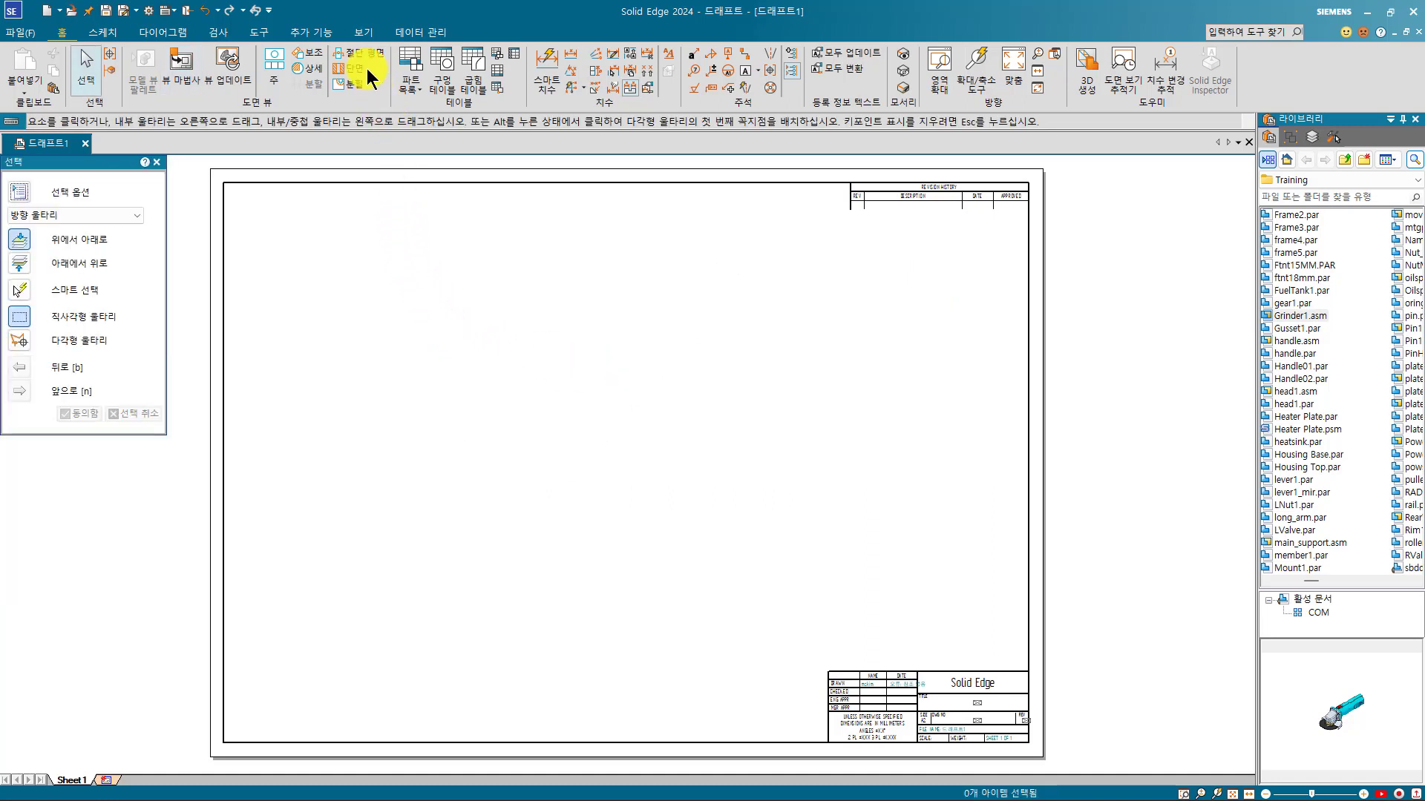
left_click(362, 32)
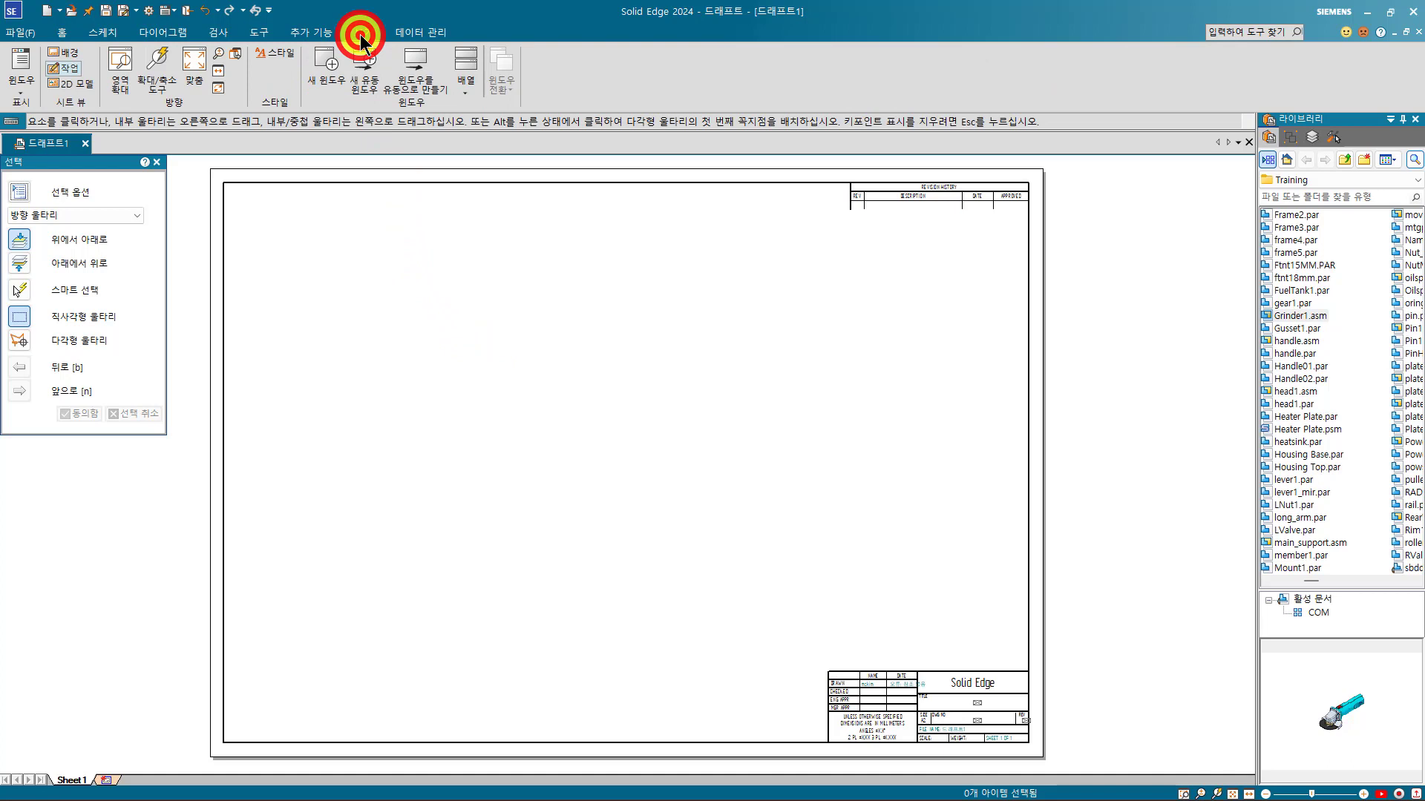
left_click(26, 77)
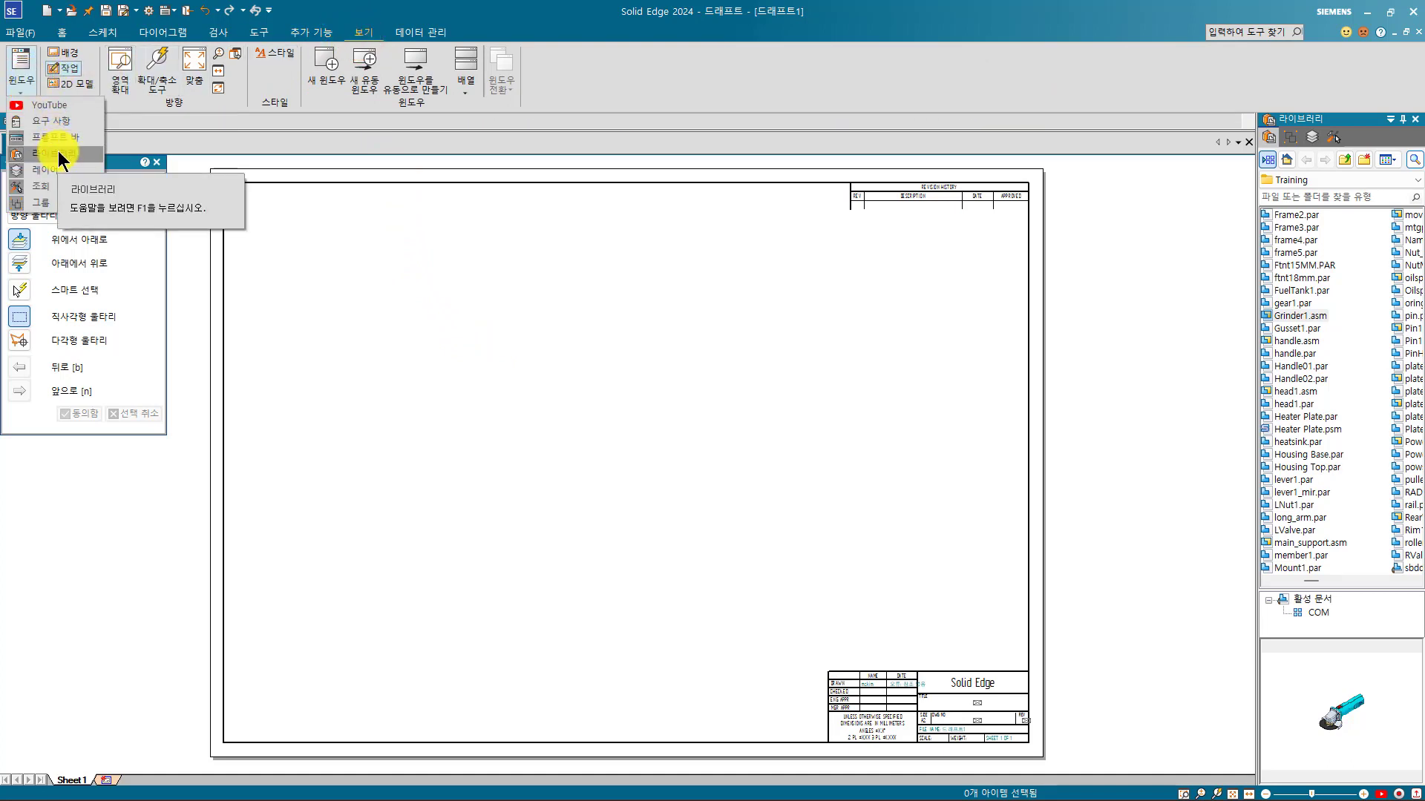
left_click(62, 33)
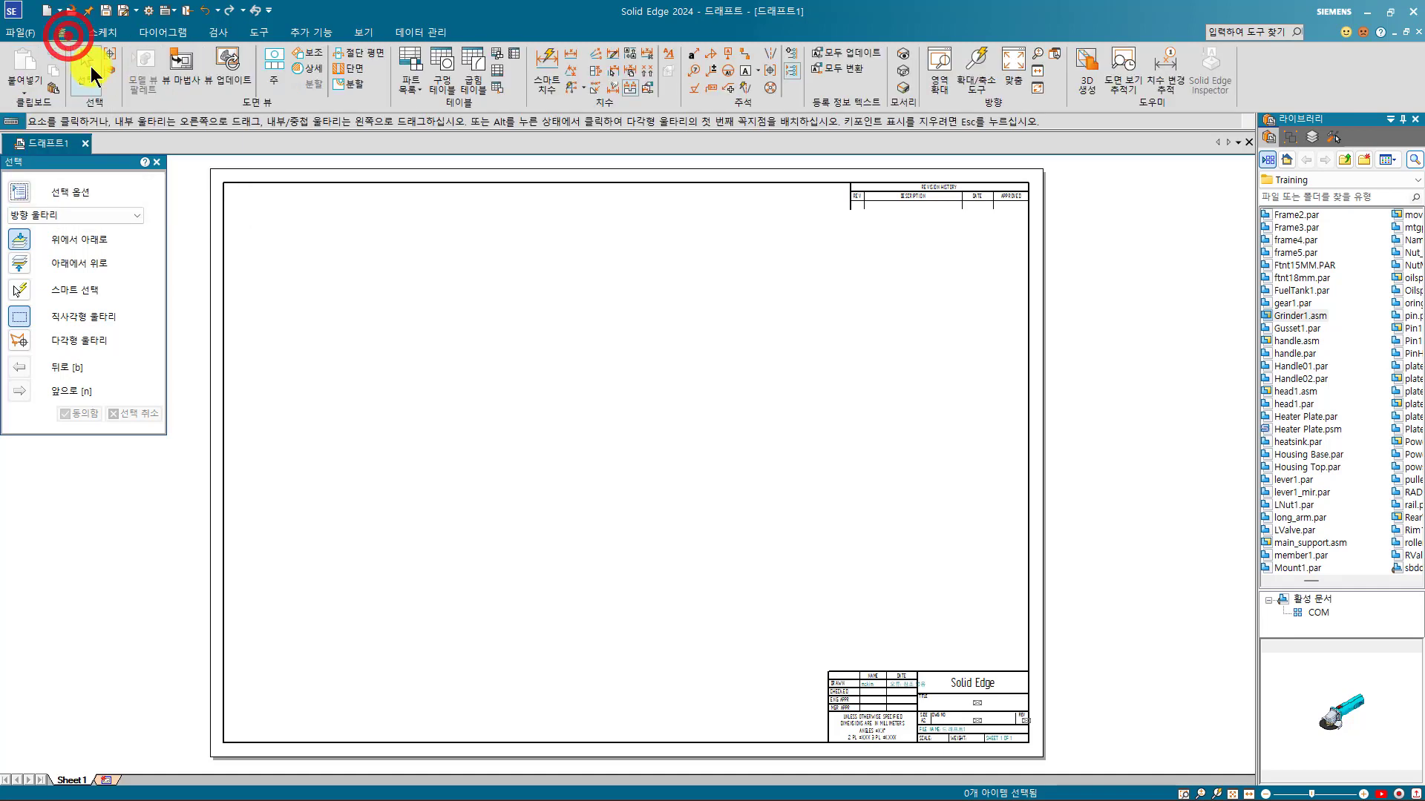
left_click(481, 349)
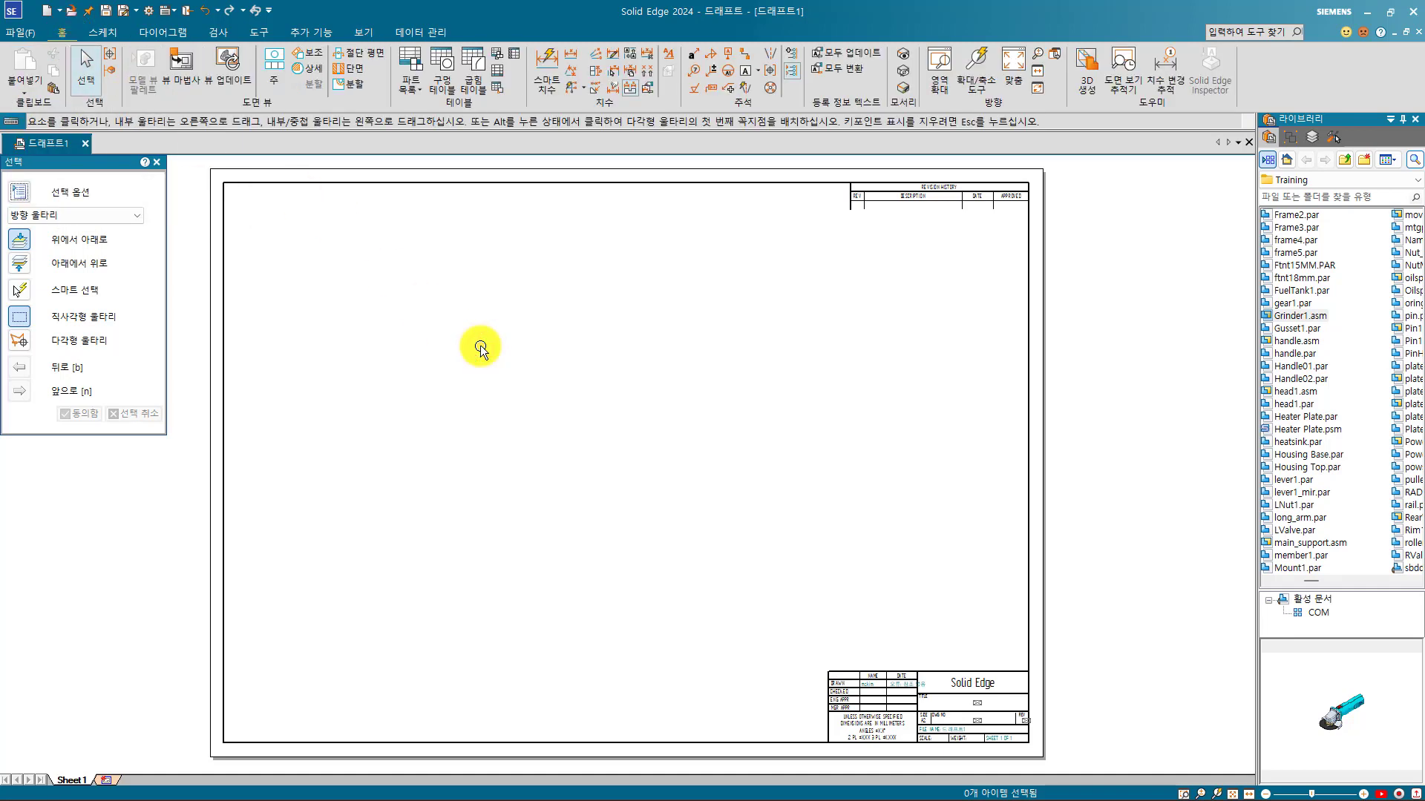
- Start the View Wizard with the Grinder1.asm assembly from the Training folder as the drawing's model
left_click(171, 72)
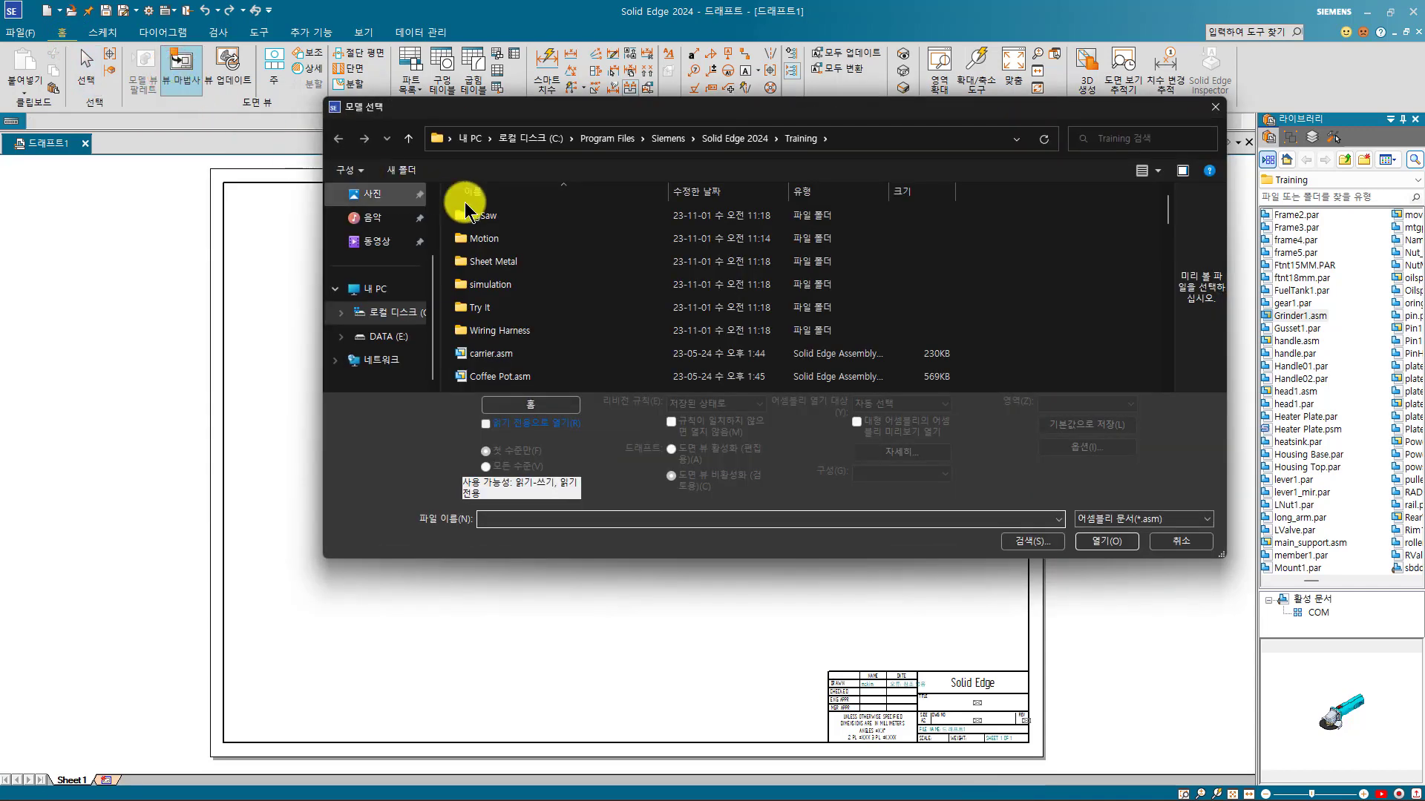
scroll(595, 282, "down", 2)
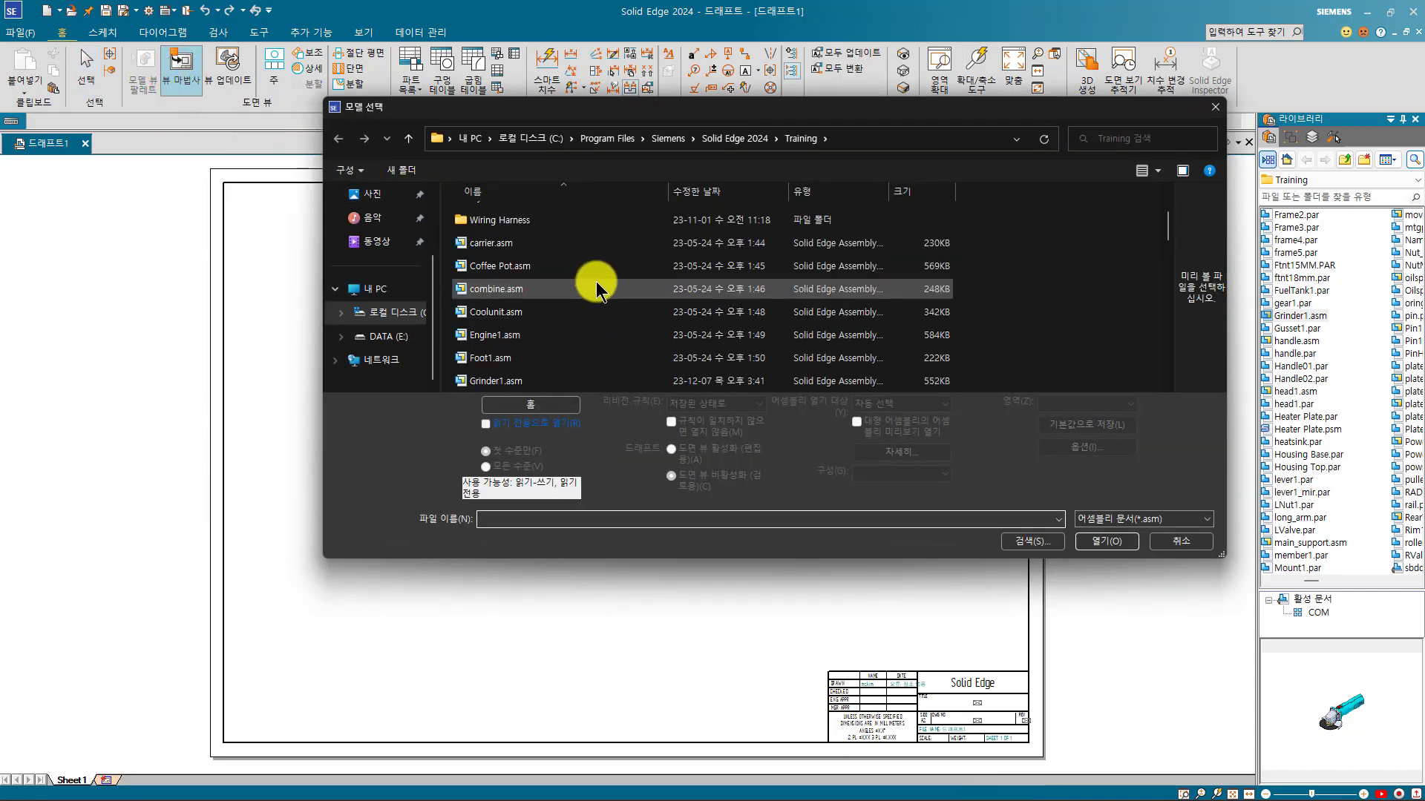
left_click(555, 288)
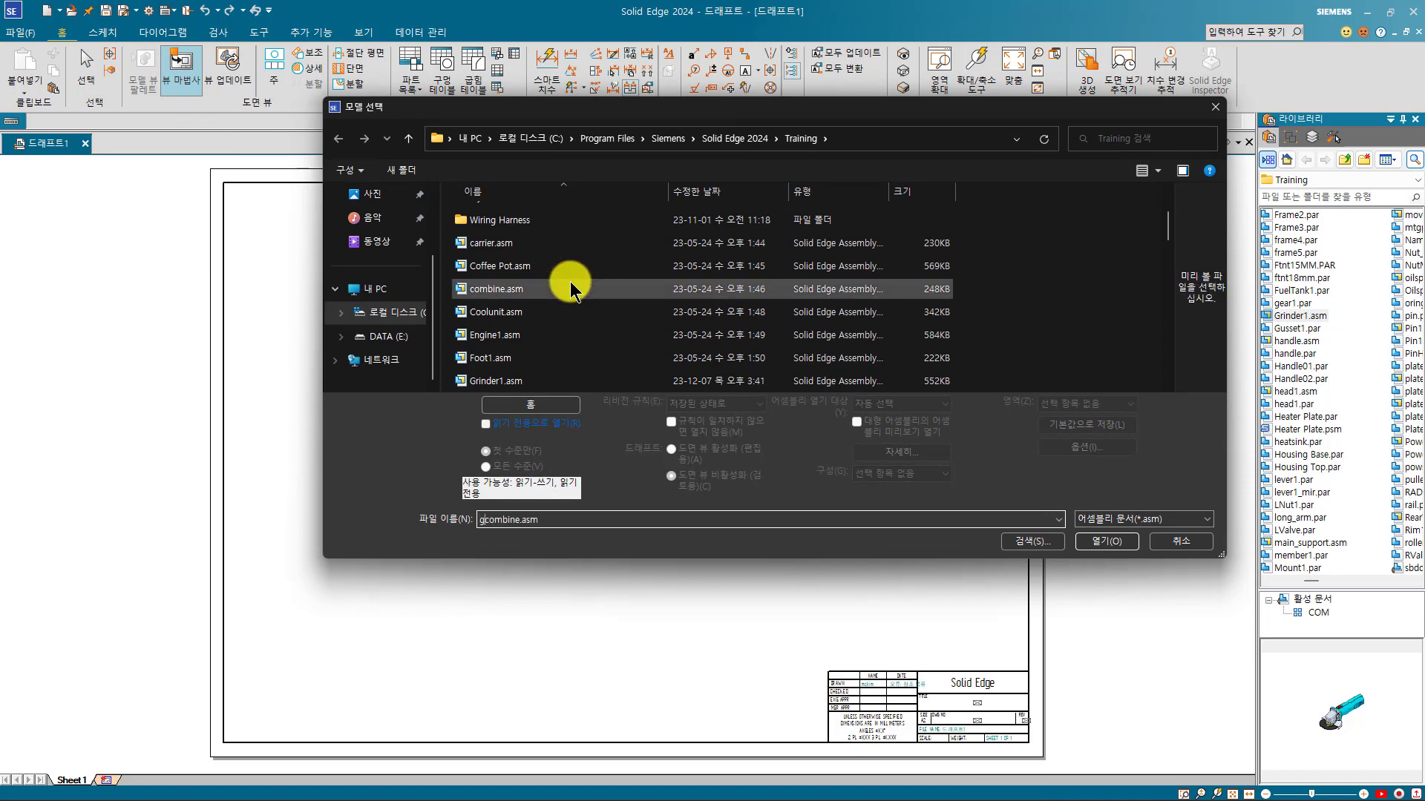
left_click(529, 316)
key("g")
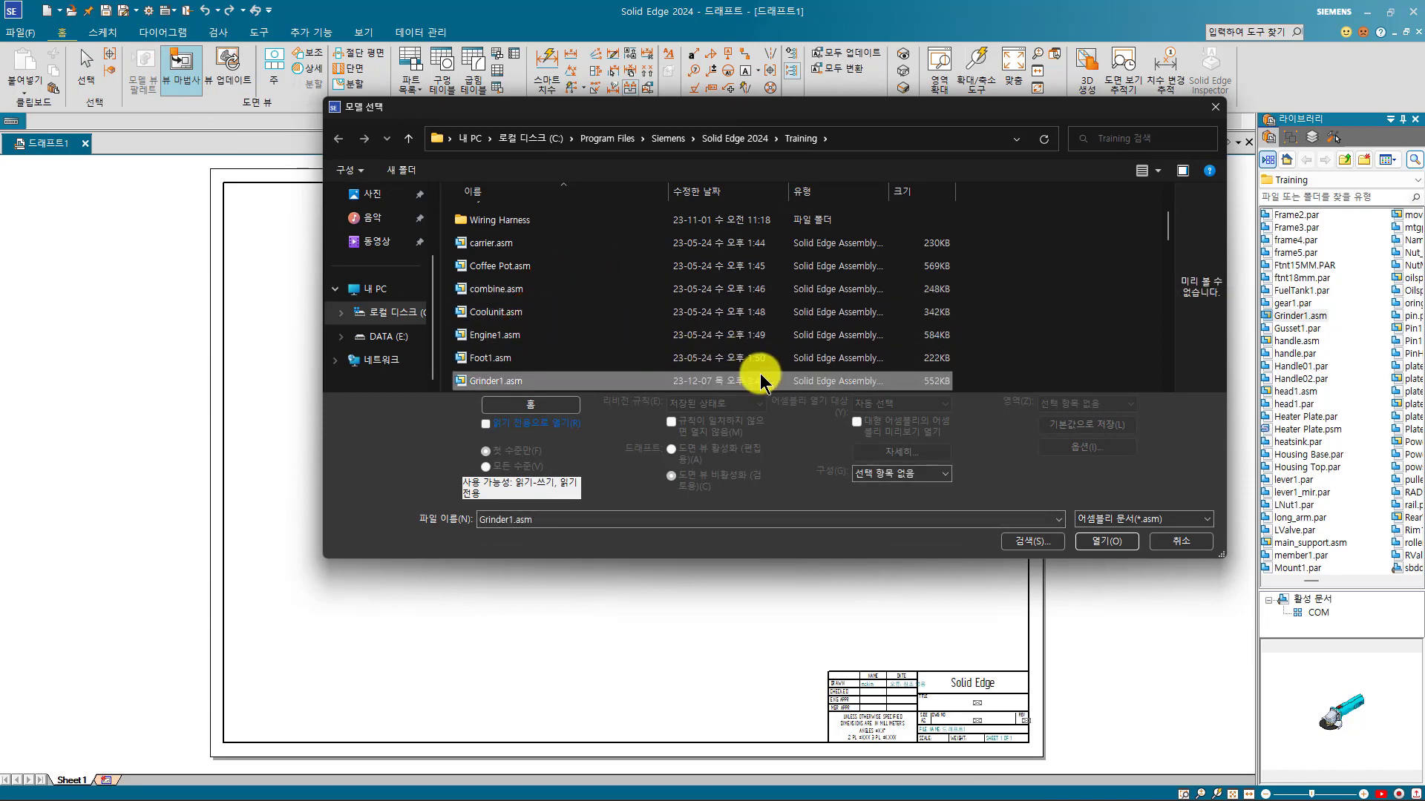
left_click(1108, 542)
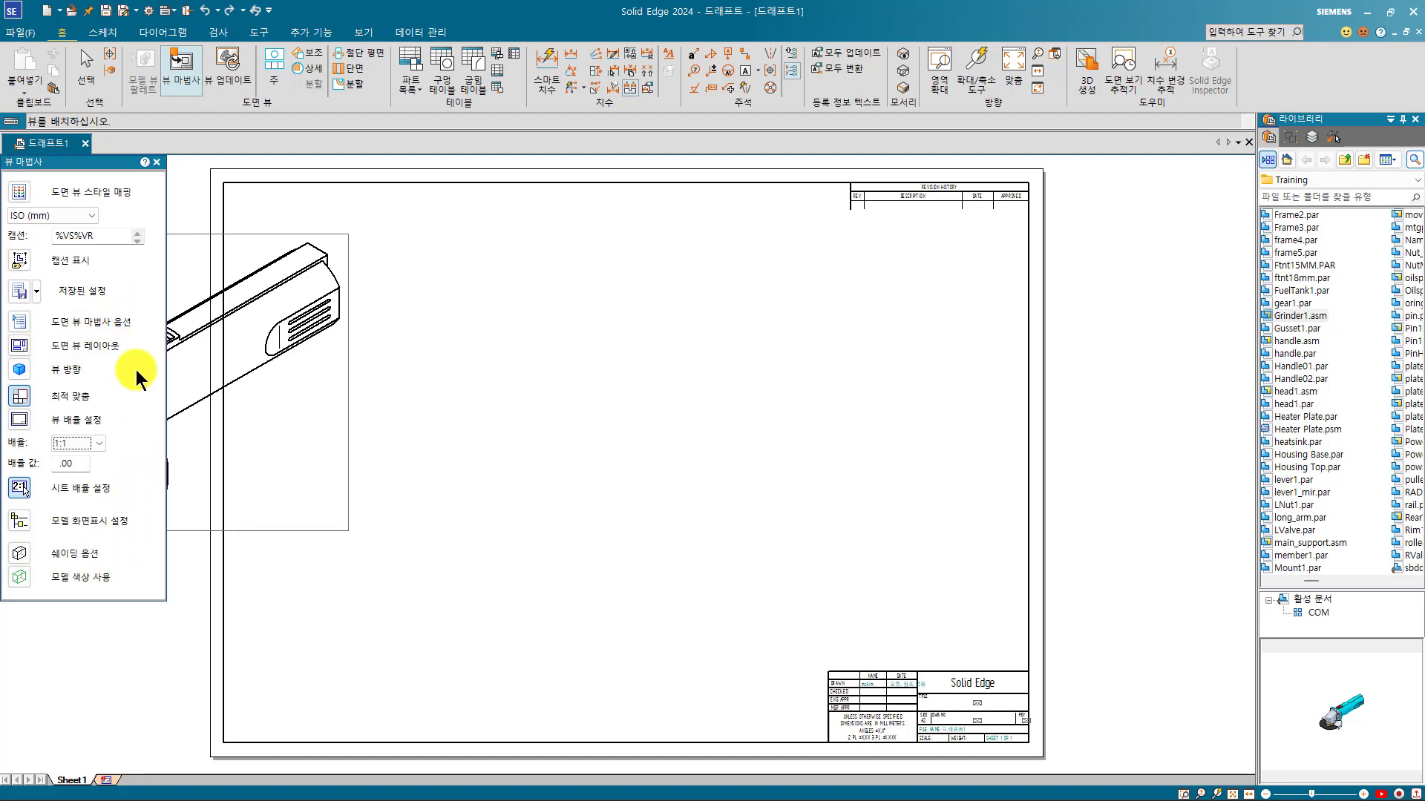
left_click(25, 288)
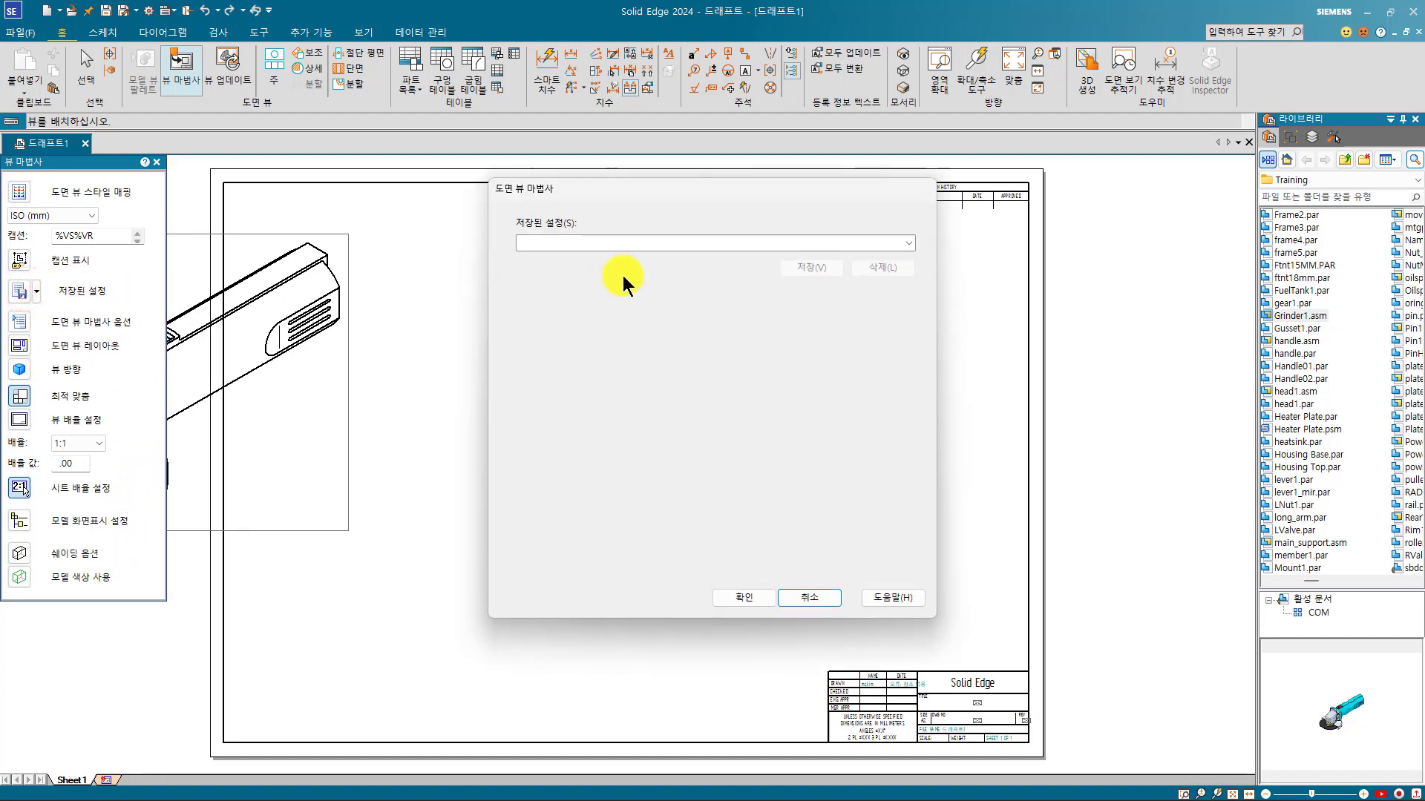
left_click(808, 596)
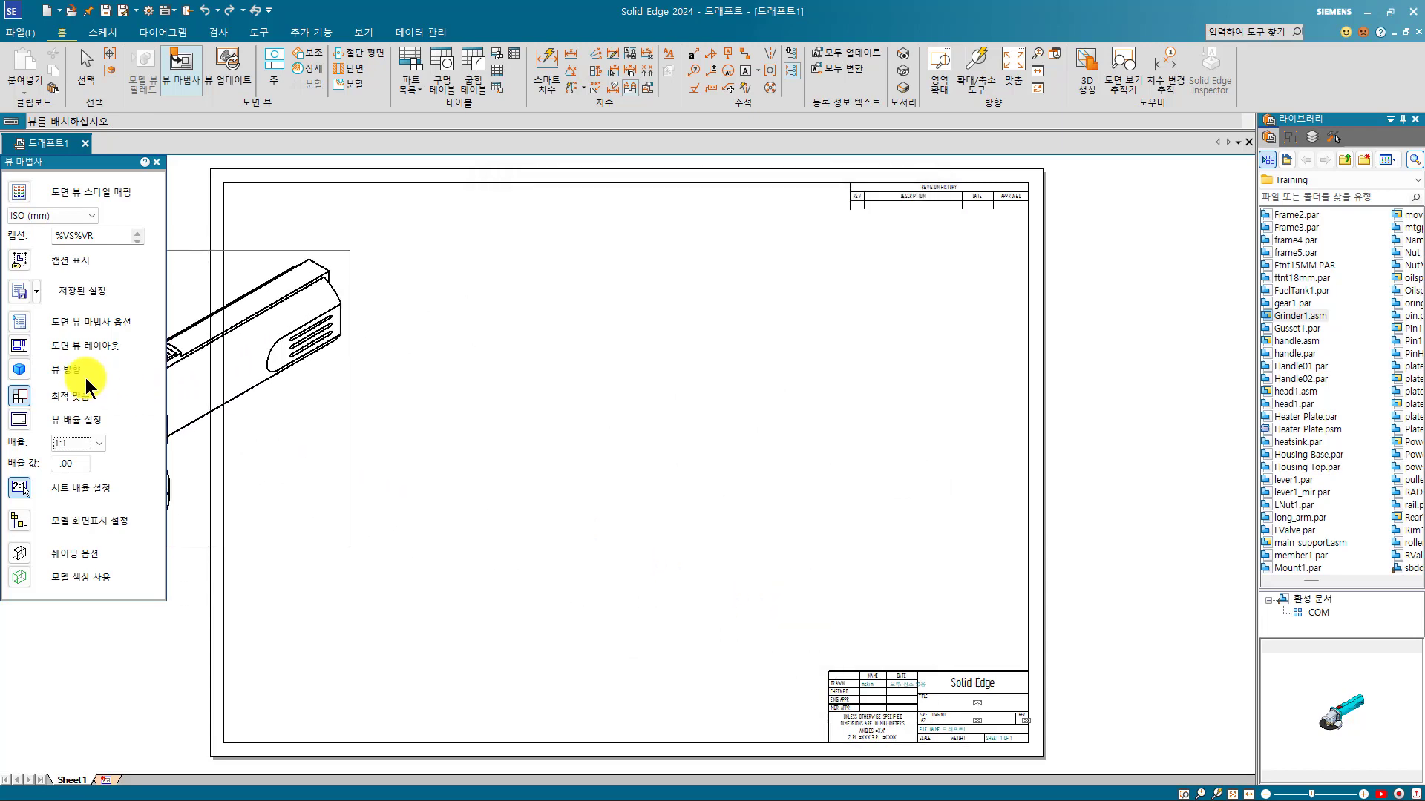
- In the drawing view layout, define a custom primary view oriented to the grinder's RIGHT side
left_click(25, 347)
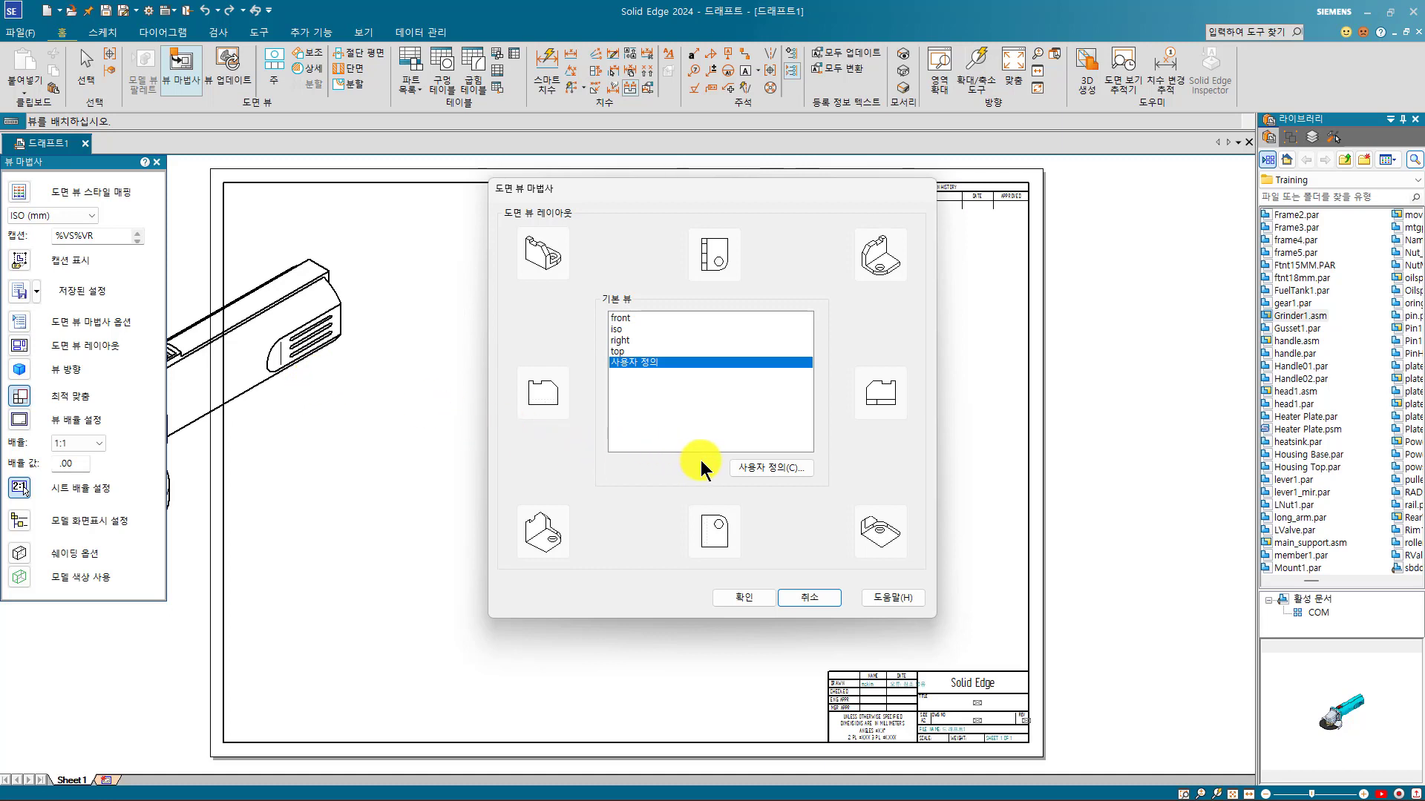
left_click(777, 467)
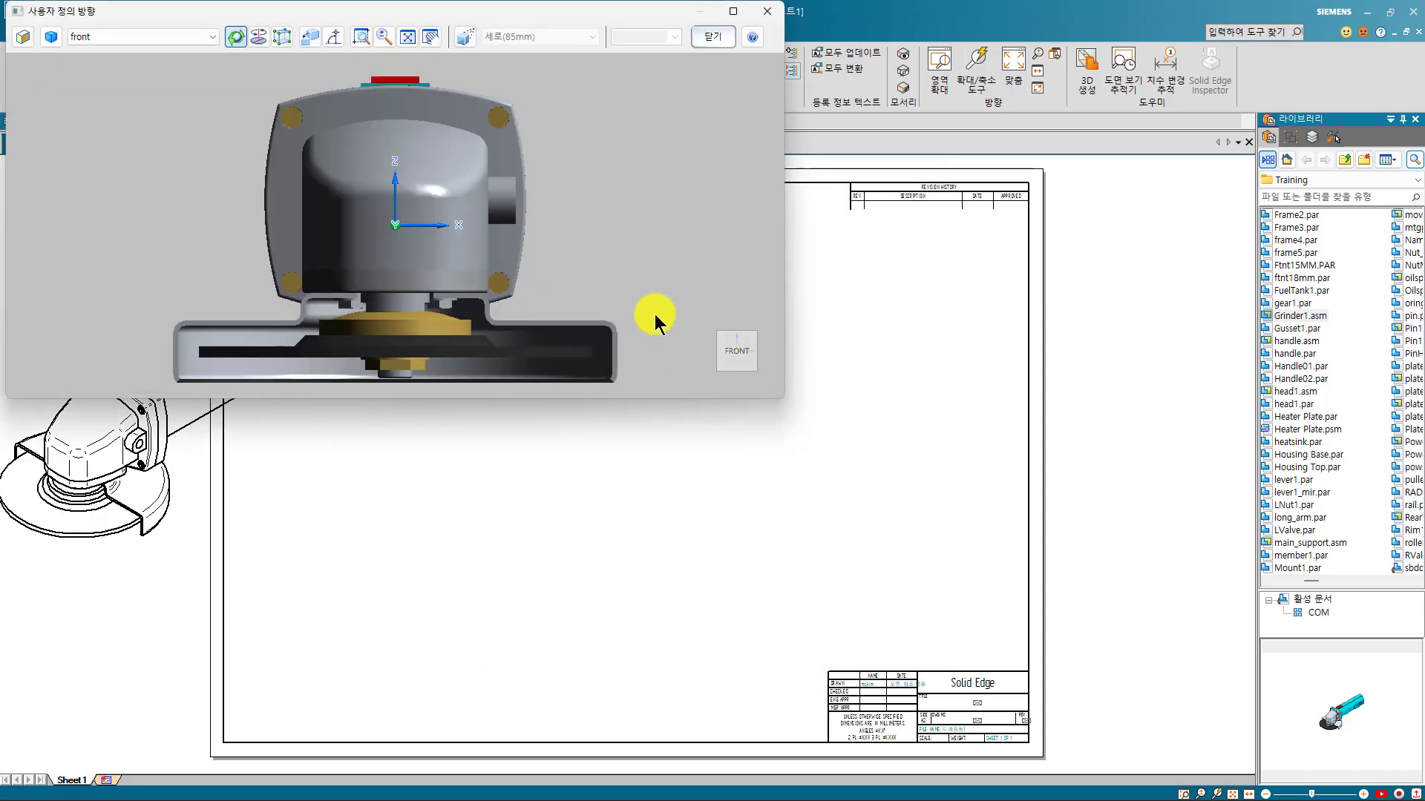
left_click_drag(657, 286, 534, 290)
left_click(731, 342)
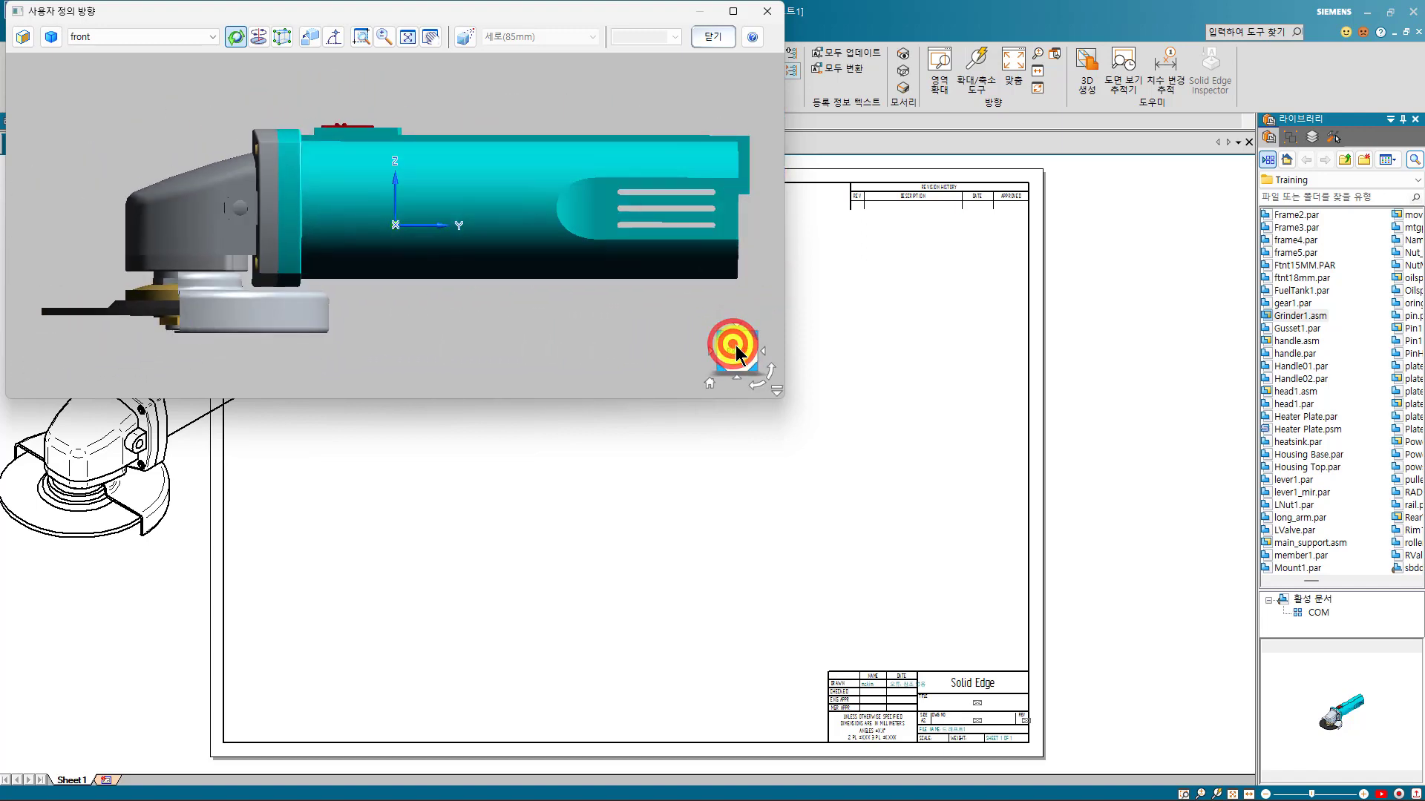
left_click(711, 355)
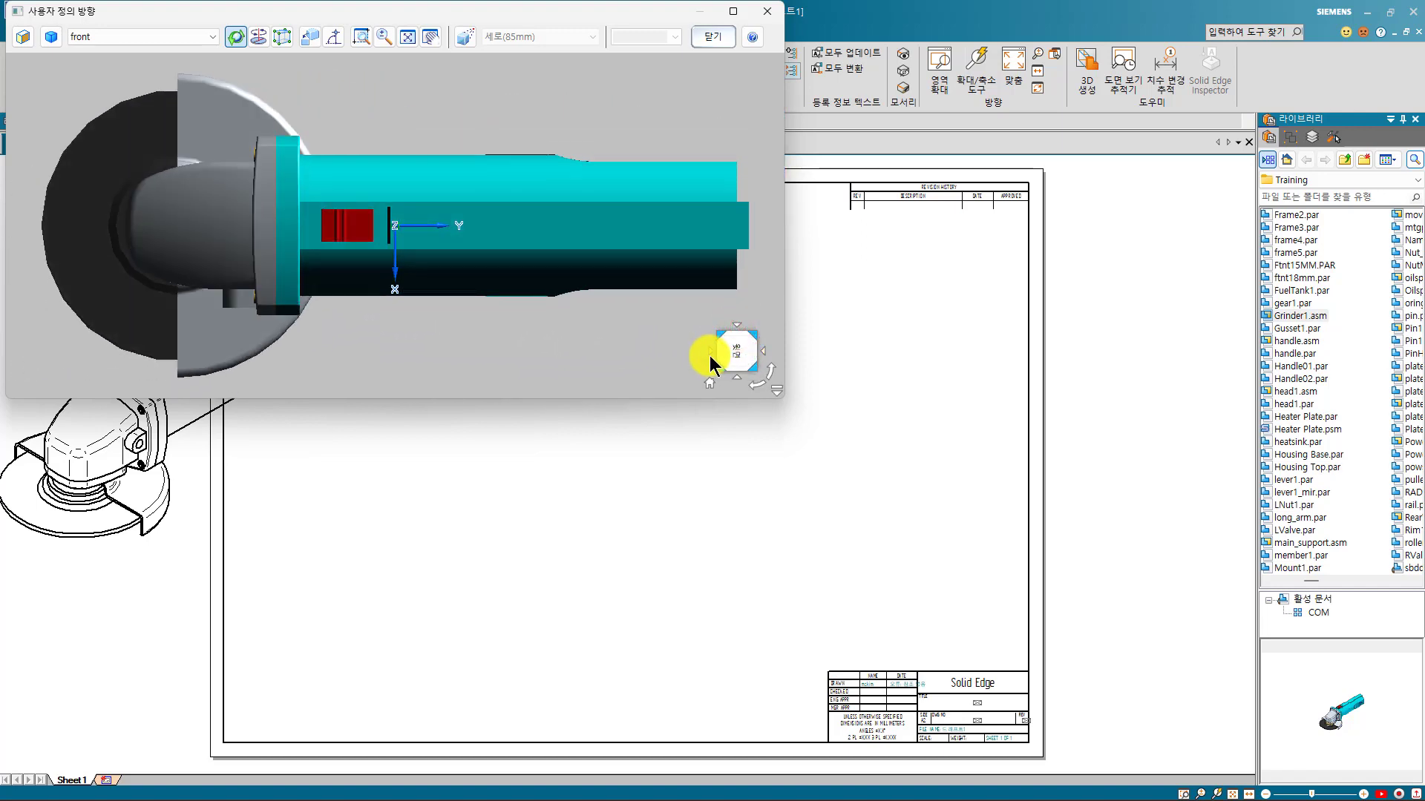
left_click(733, 365)
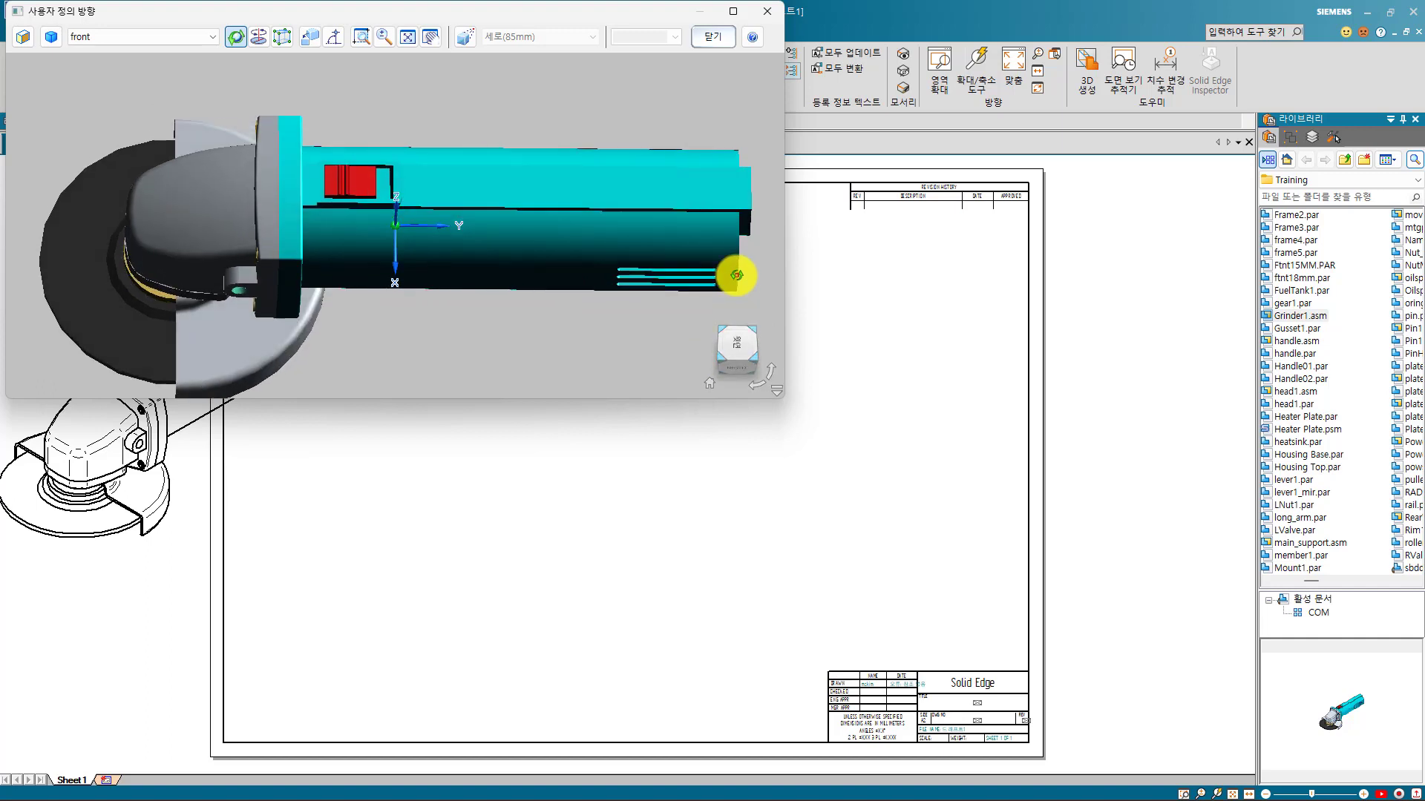
left_click(745, 367)
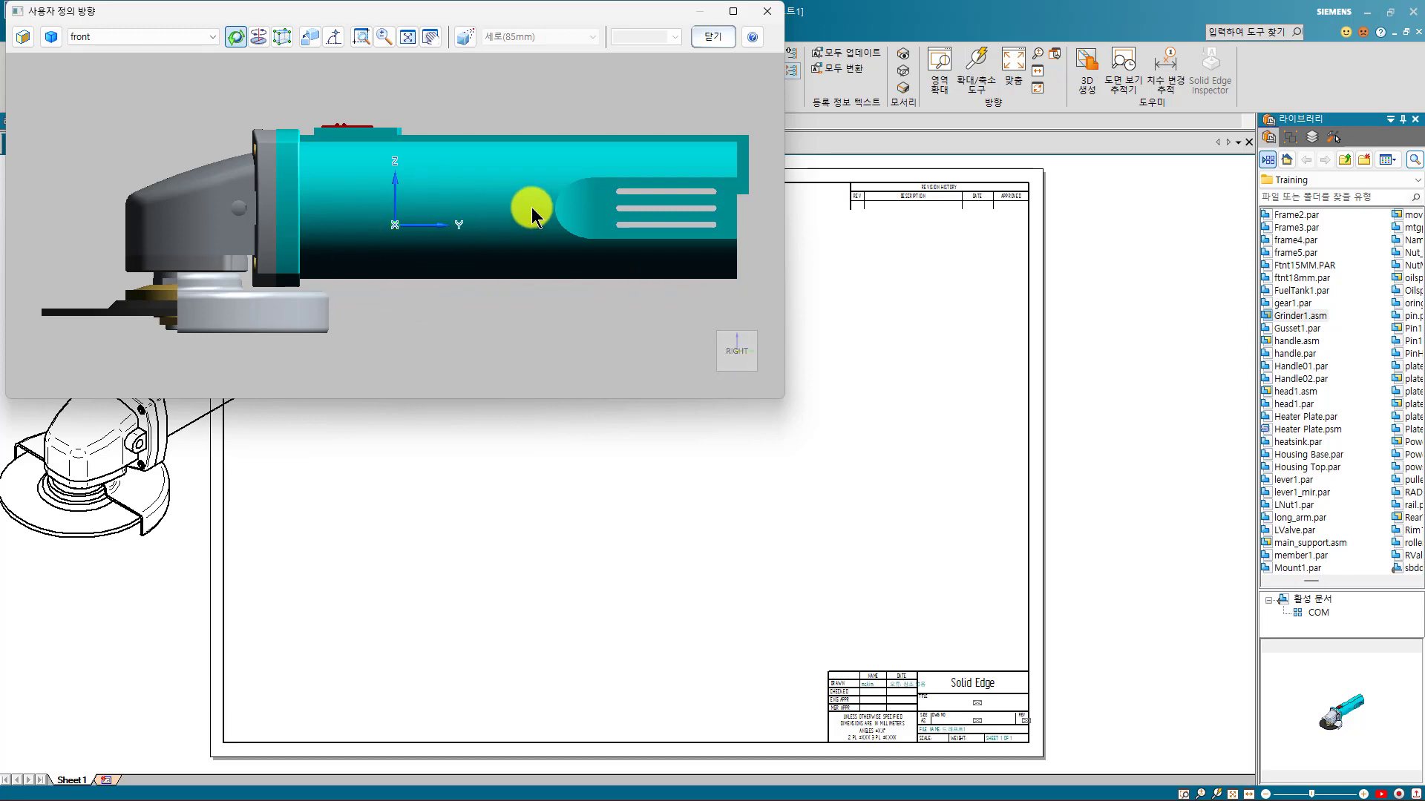
left_click(698, 35)
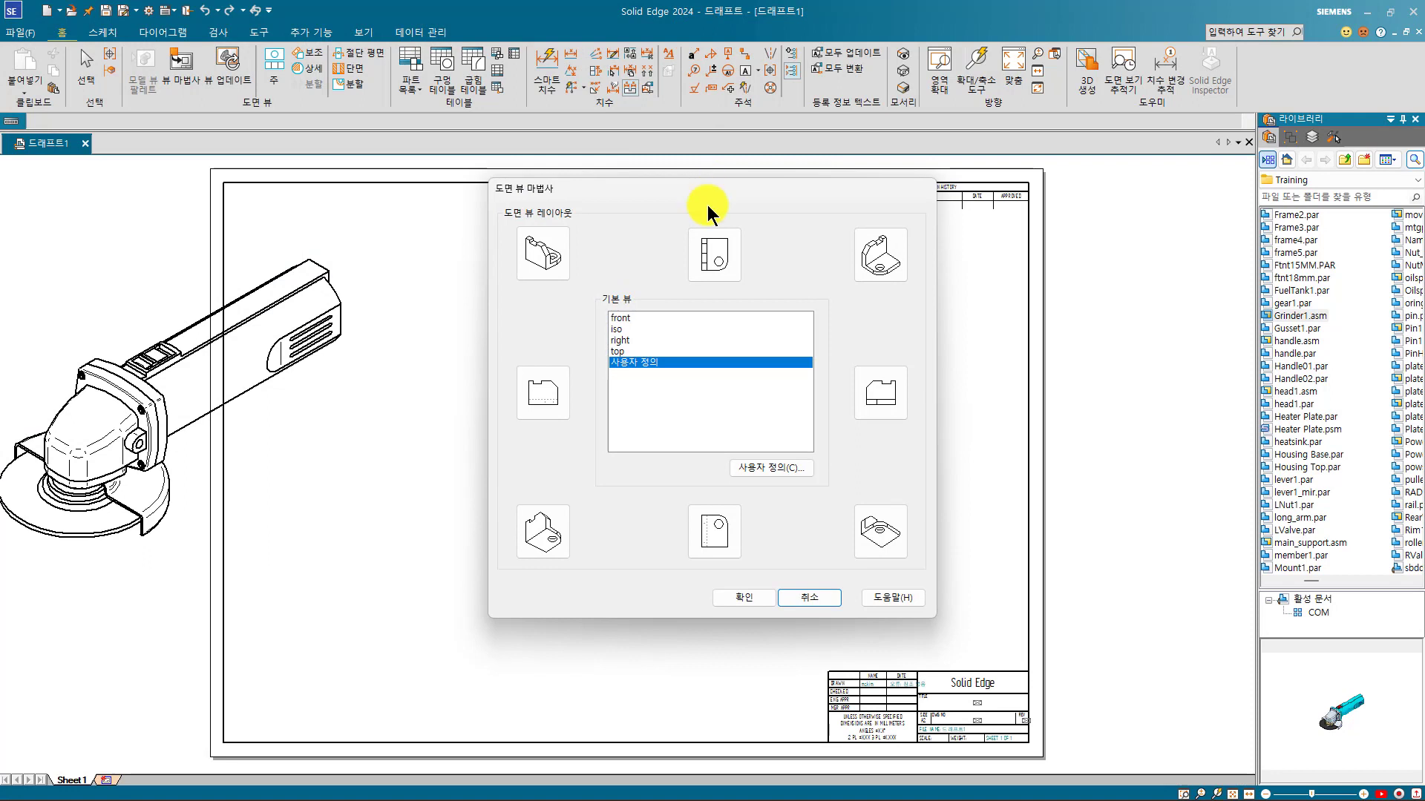
- Add the projected view above, the projected view to the right and the upper-right pictorial view to the drawing view layout
left_click(725, 267)
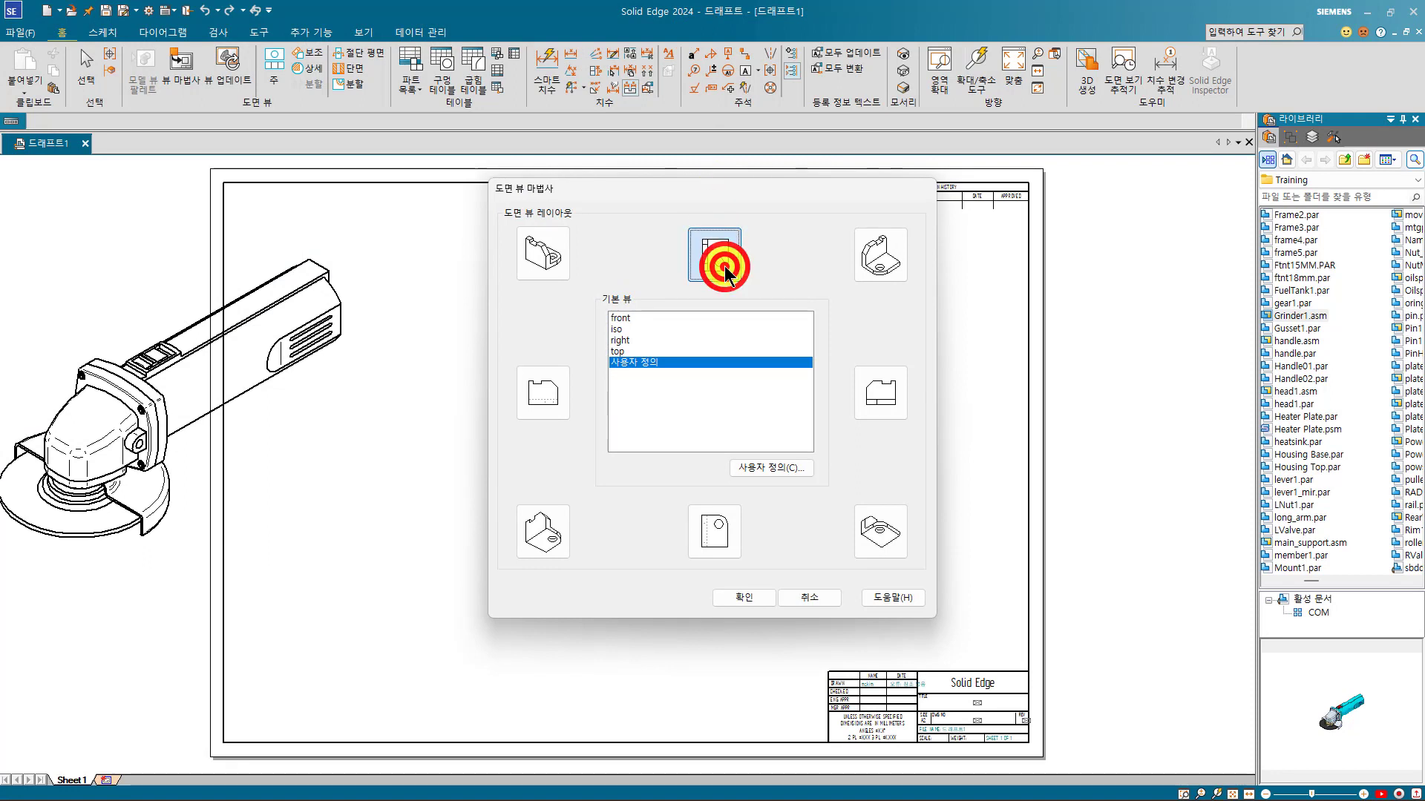
left_click(889, 402)
left_click(896, 275)
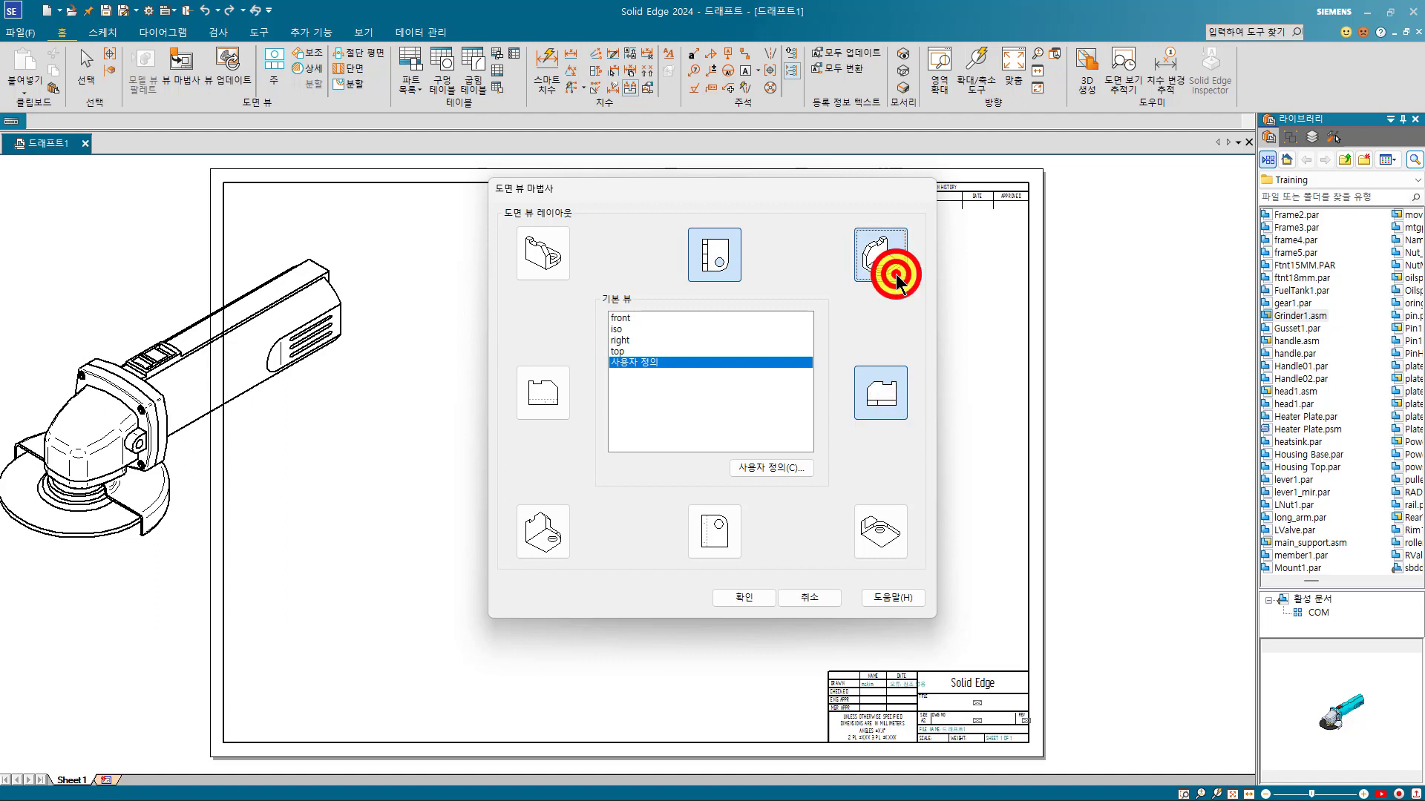
left_click(720, 249)
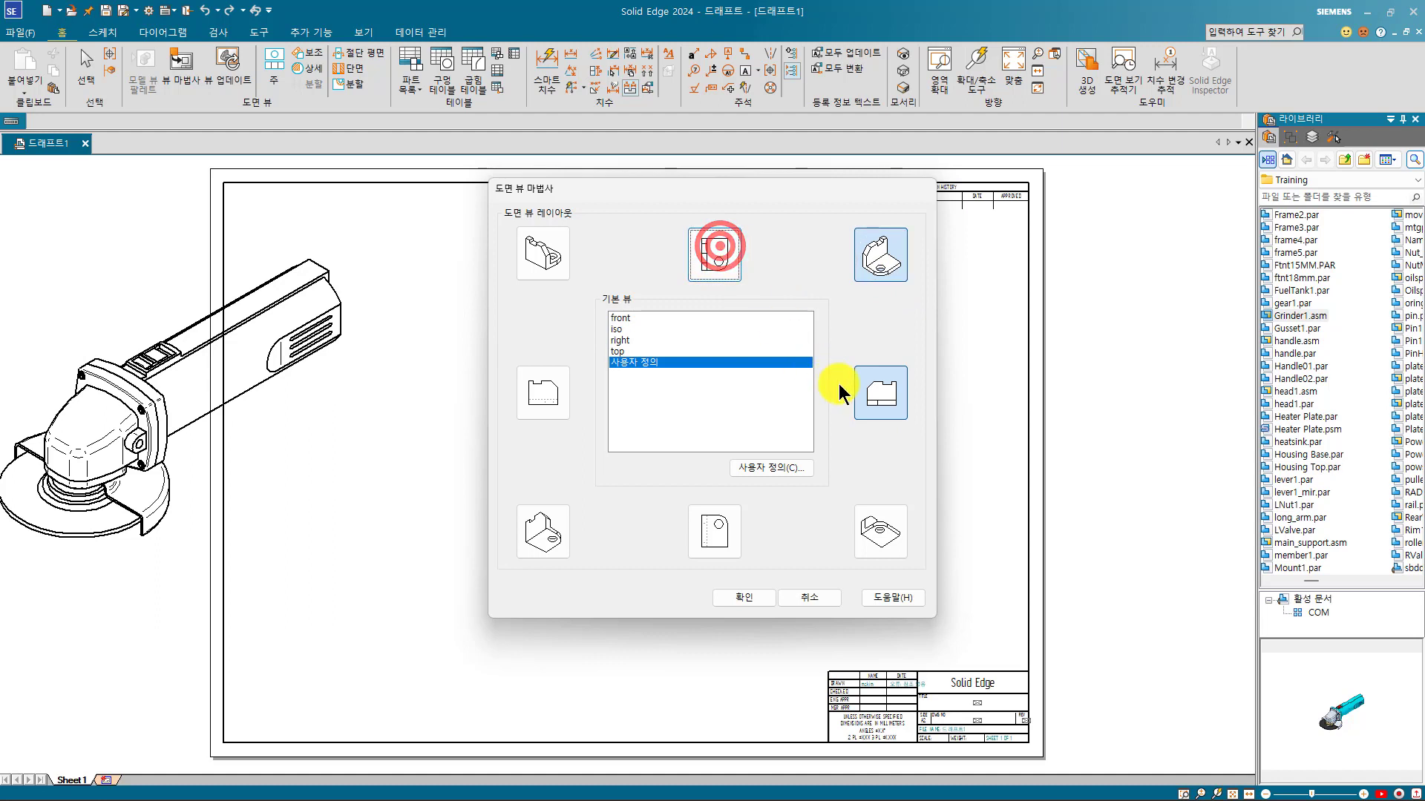
left_click(872, 393)
left_click(721, 269)
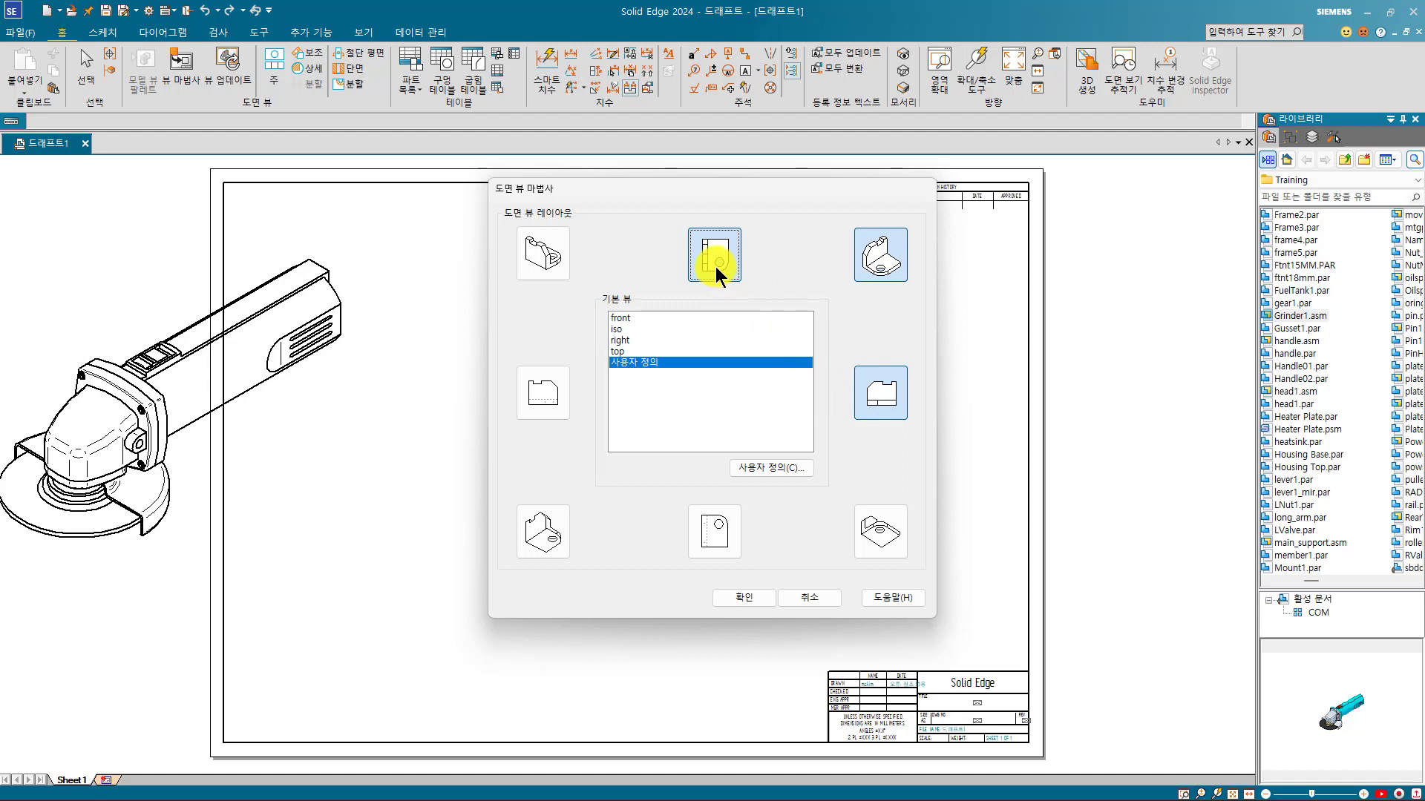
left_click(733, 594)
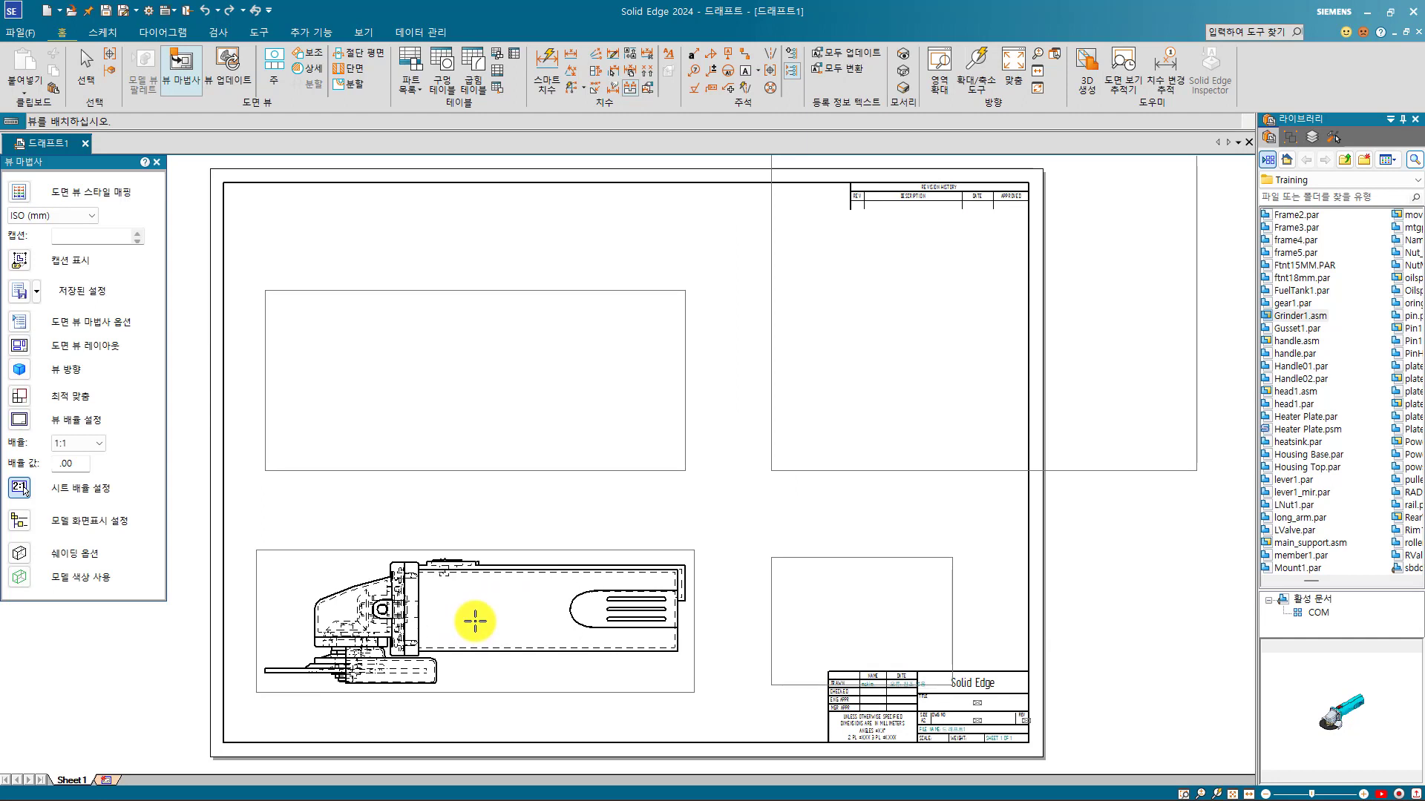
- In the View Wizard options, turn off hidden edges and hidden part edges for the orthographic views
left_click(20, 322)
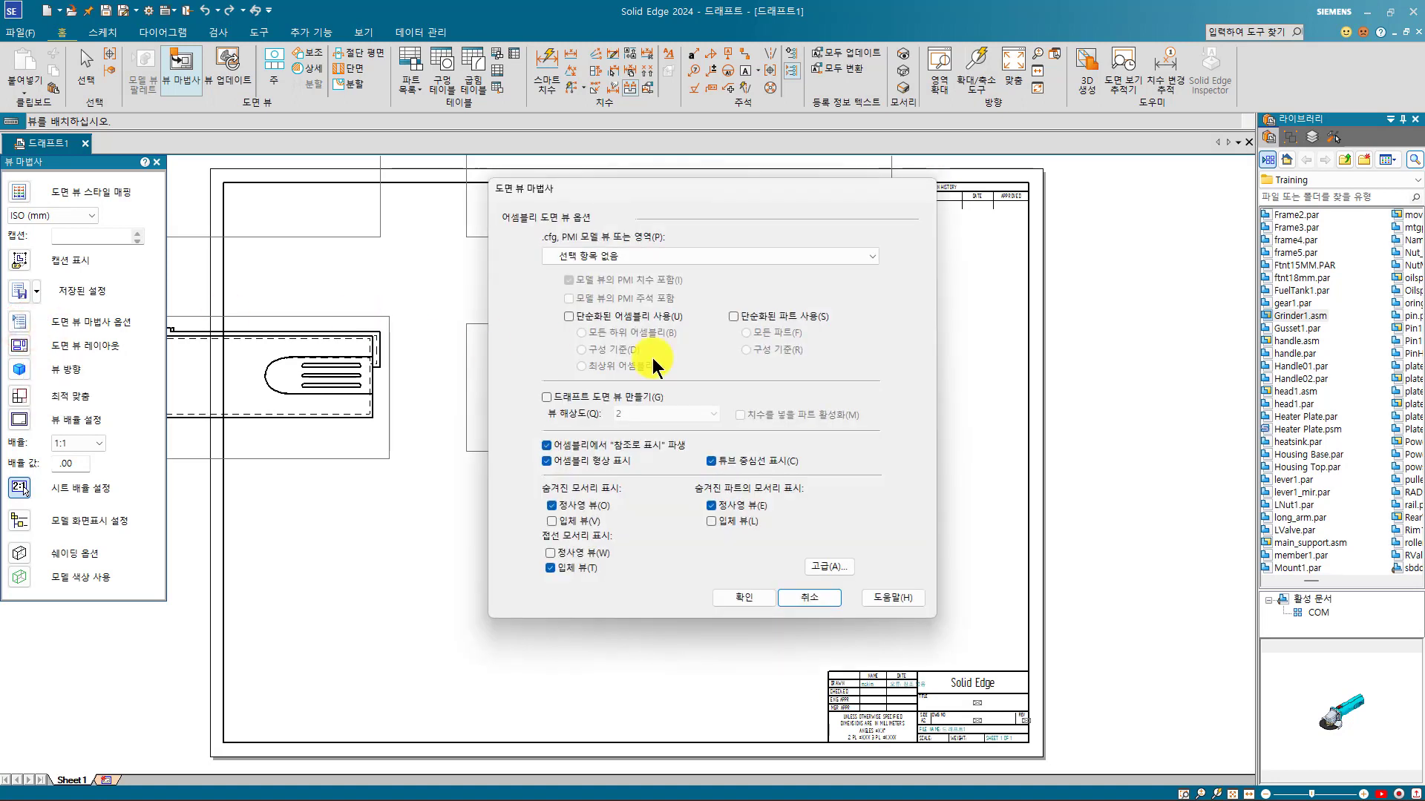
left_click(820, 261)
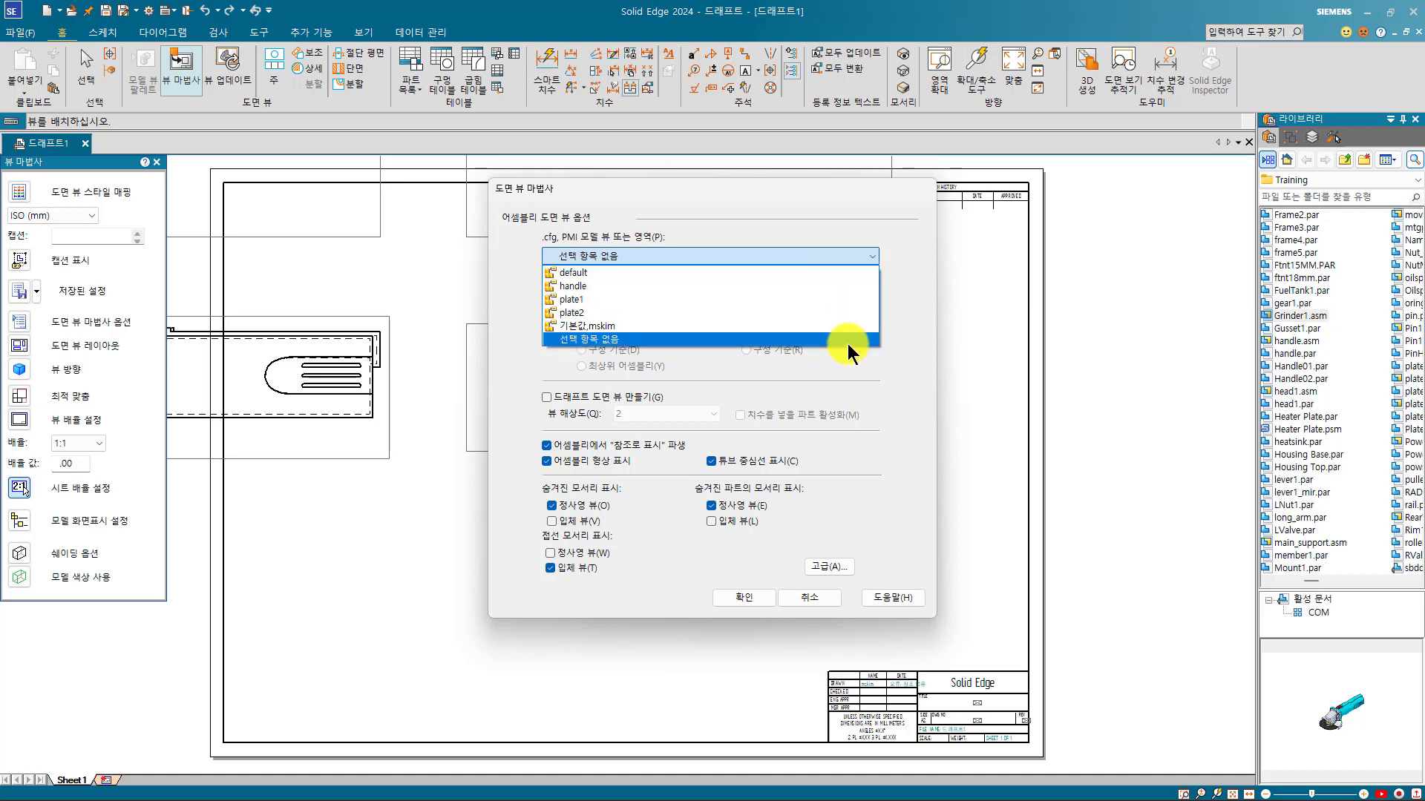
left_click(840, 256)
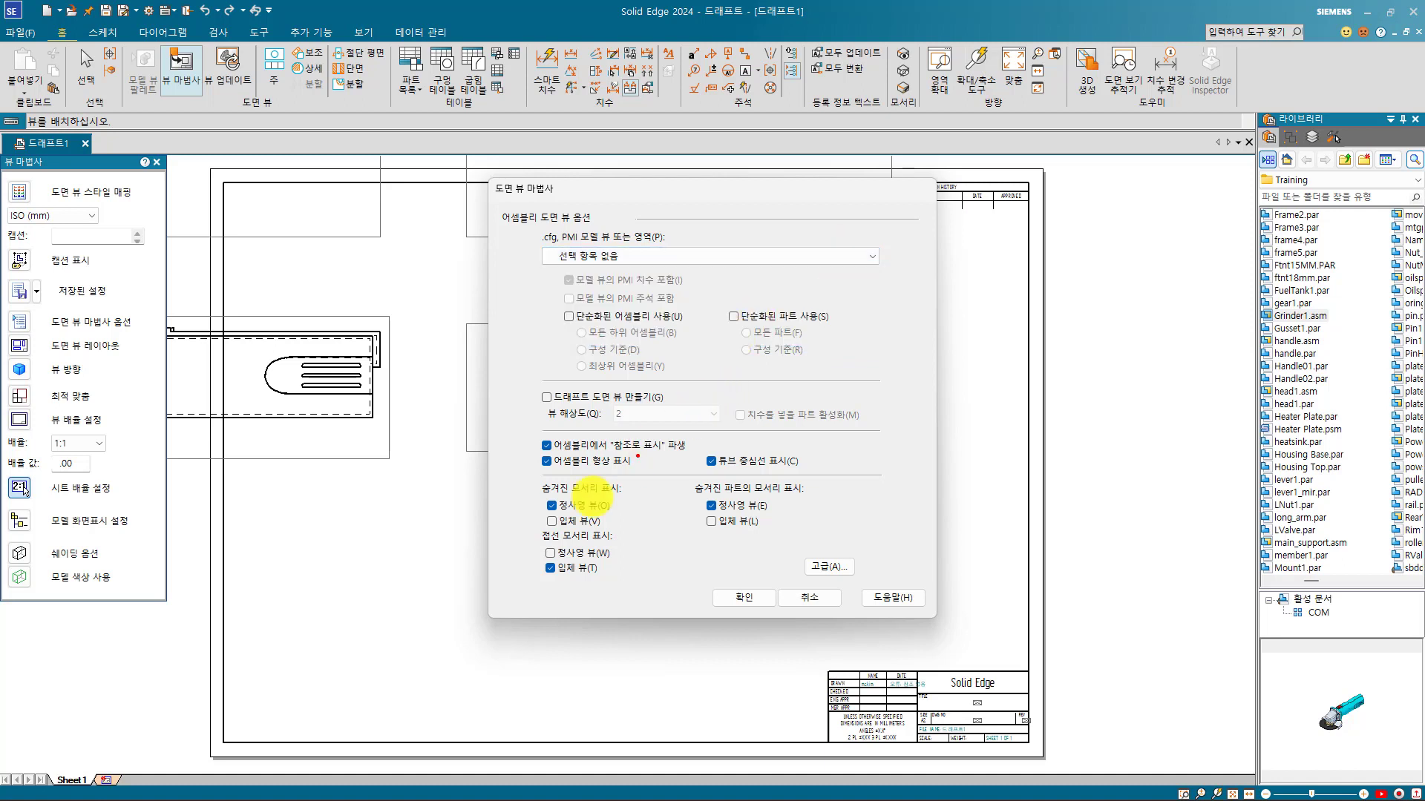
left_click_drag(528, 485, 846, 536)
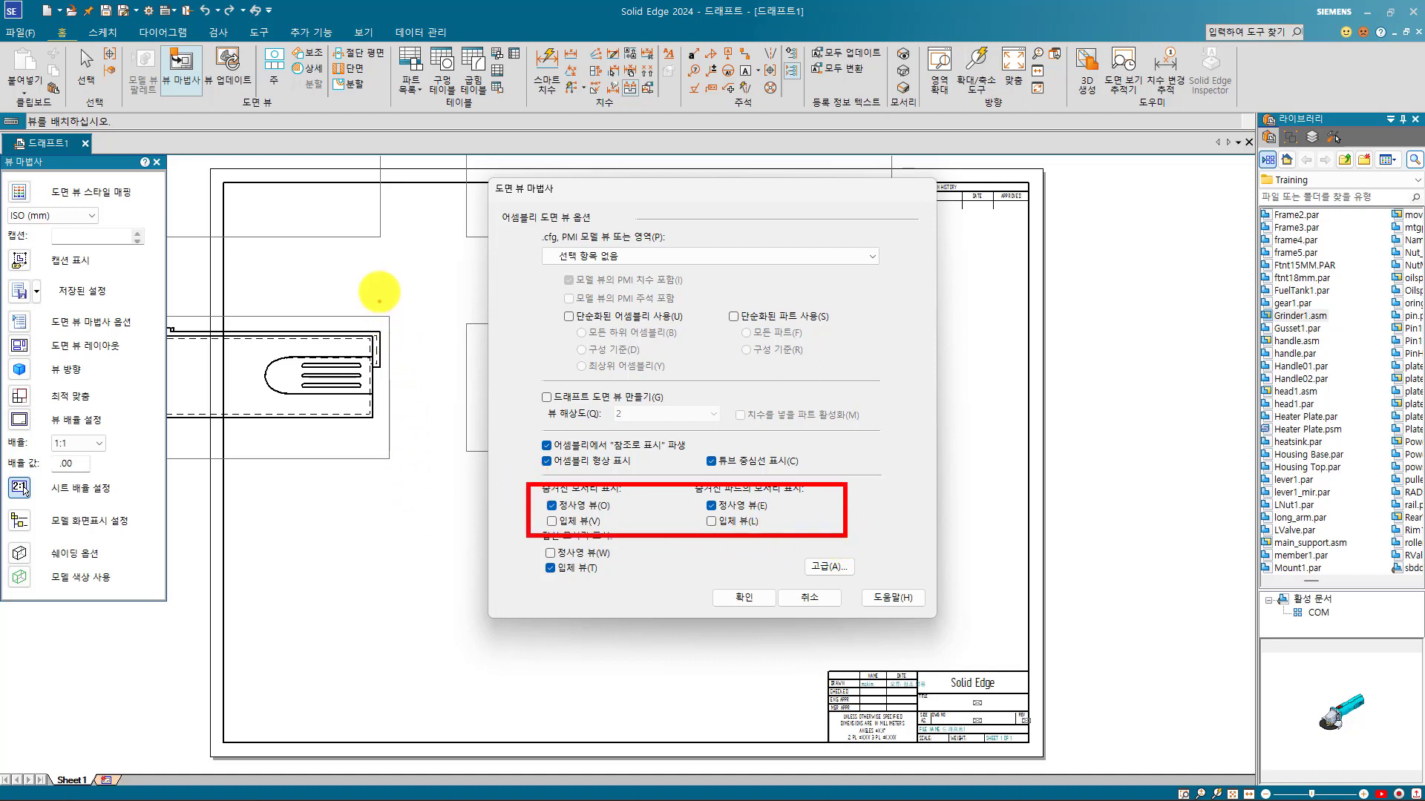
mouse_move(385, 272)
left_mouse_down()
mouse_move(330, 326)
mouse_move(375, 312)
left_mouse_up()
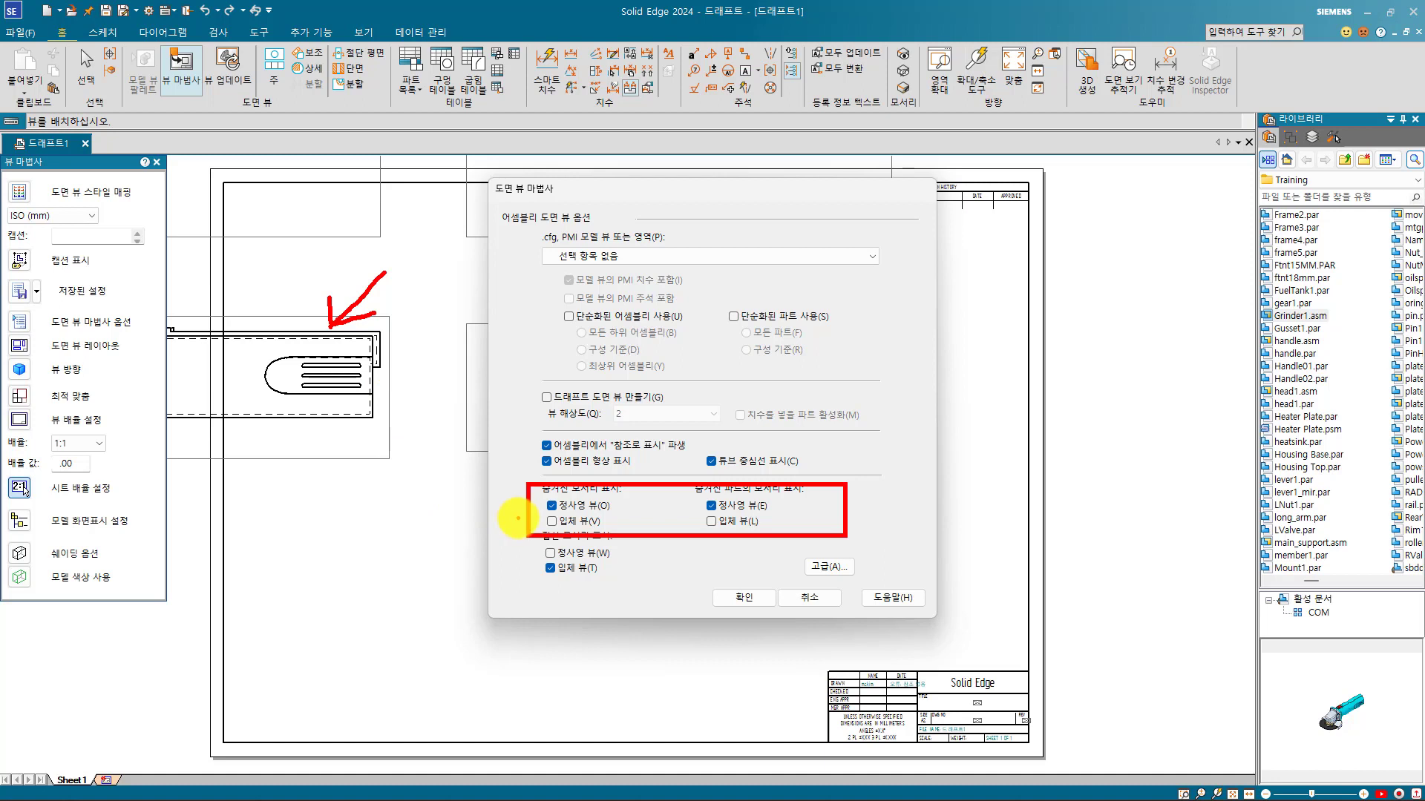
key("Escape")
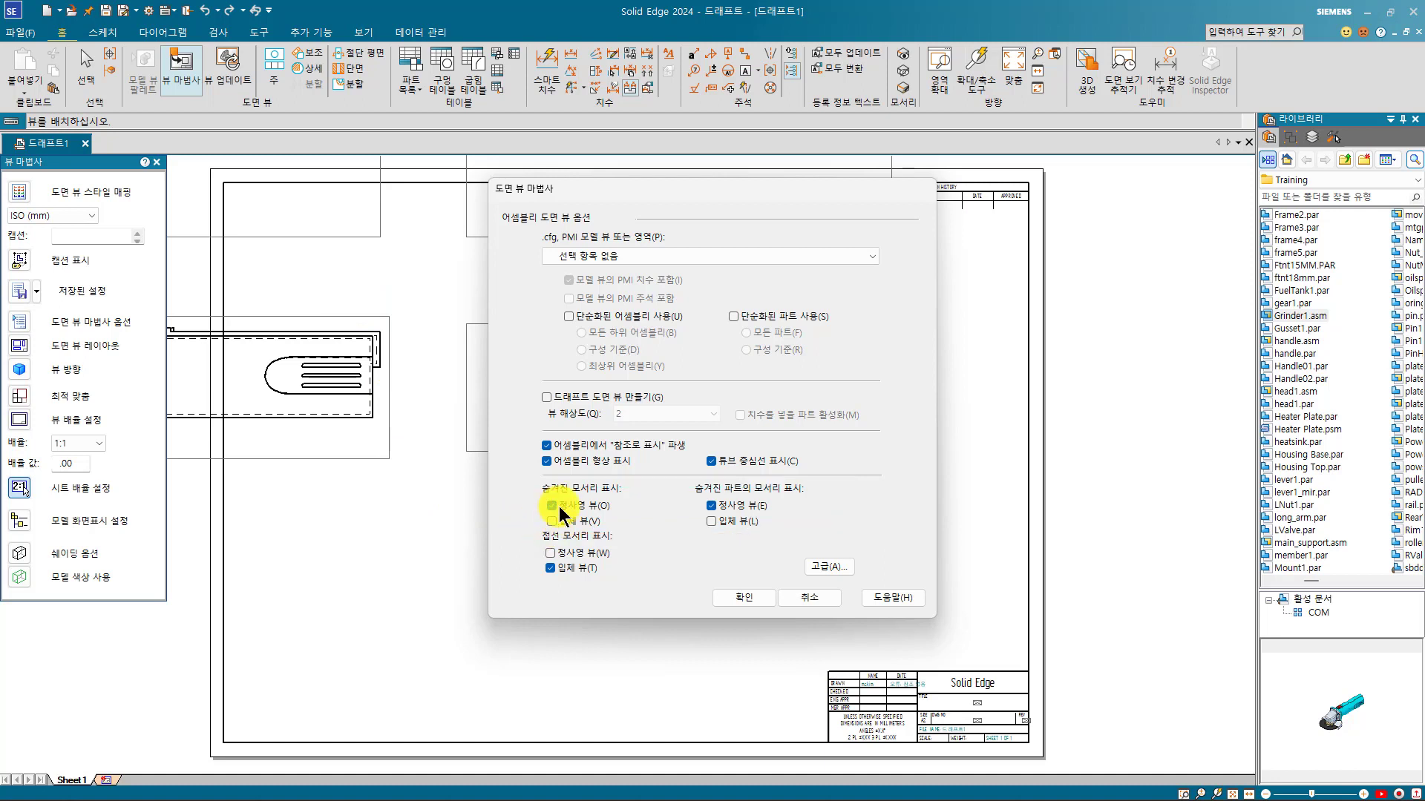
left_click(551, 506)
left_click(710, 506)
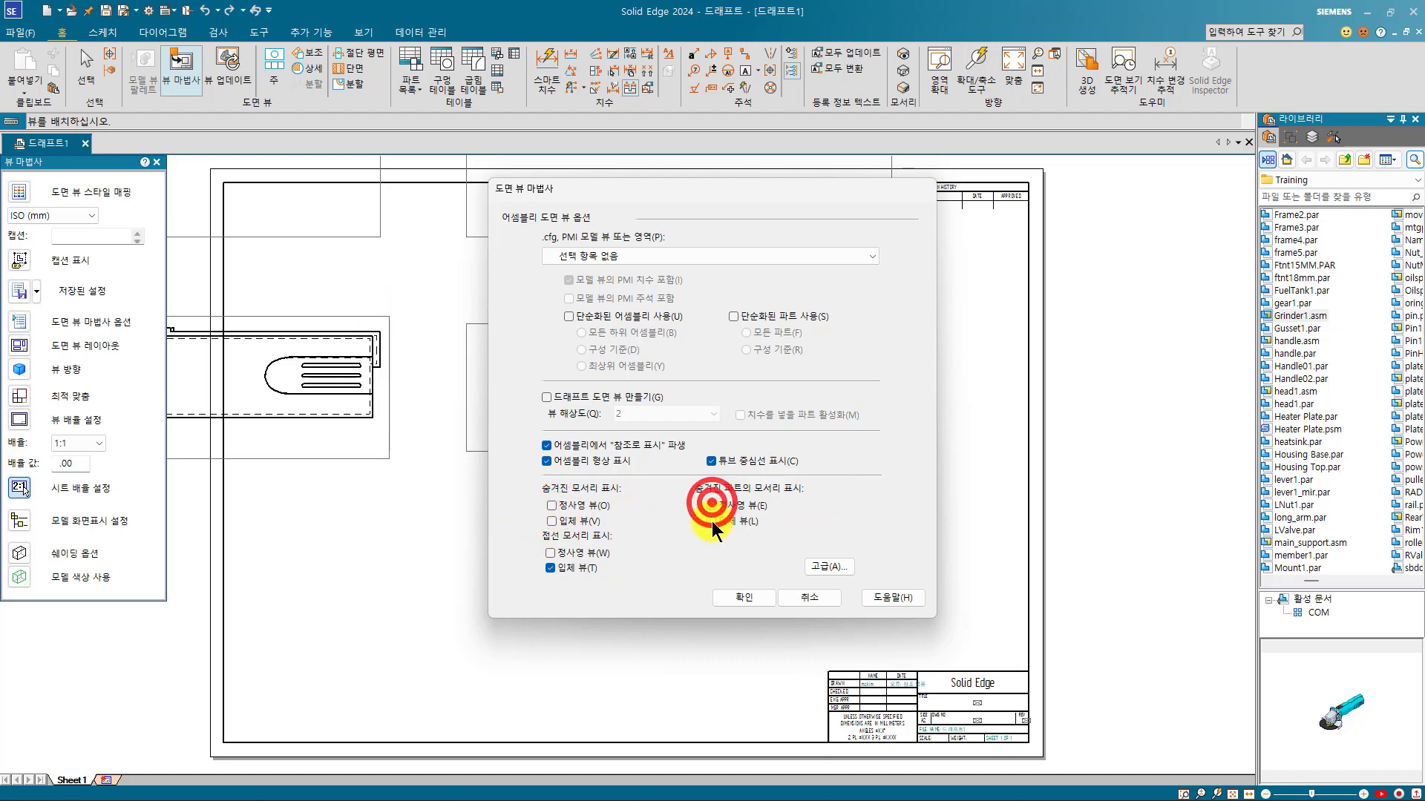
left_click(730, 601)
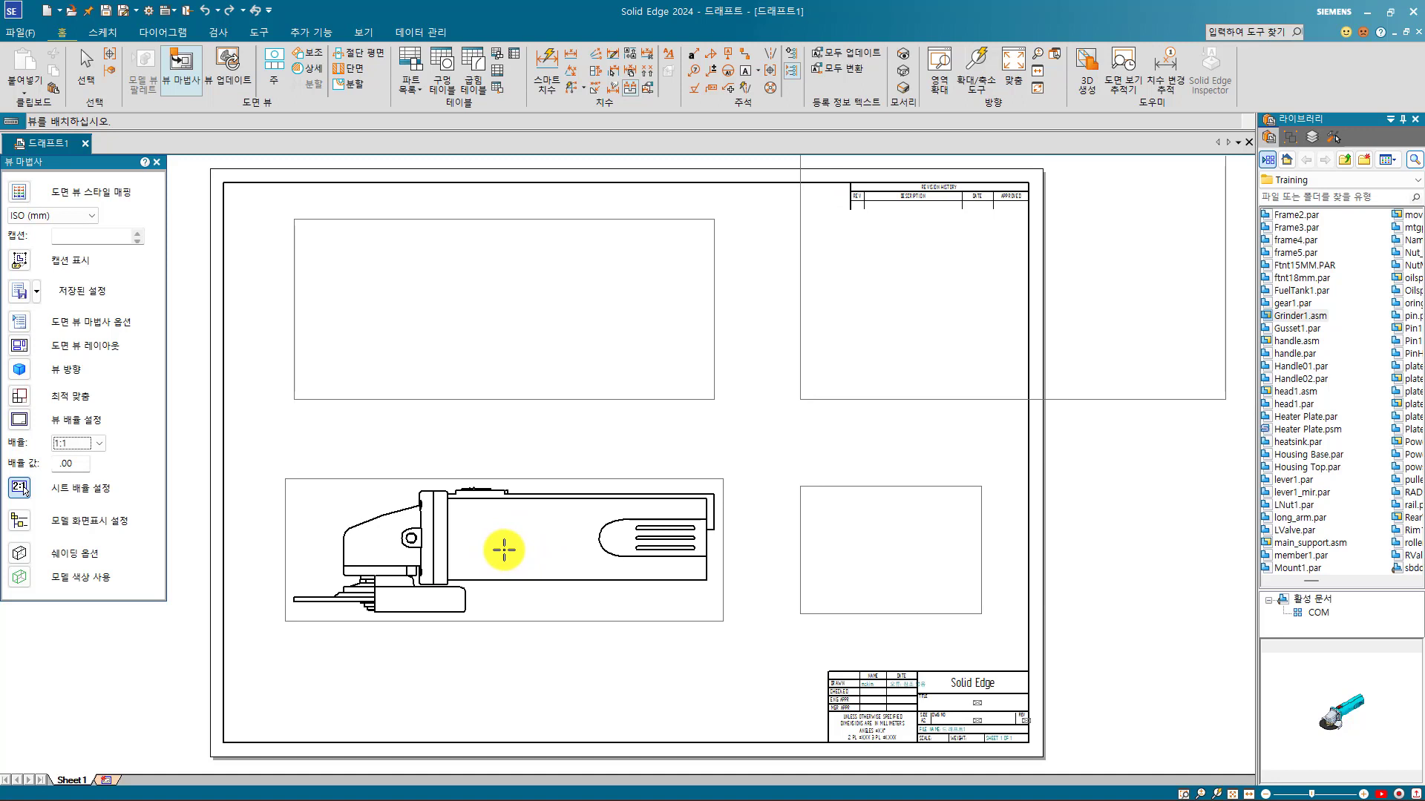
- Try the front orientation for the primary view, and set it to the right view
left_click(26, 376)
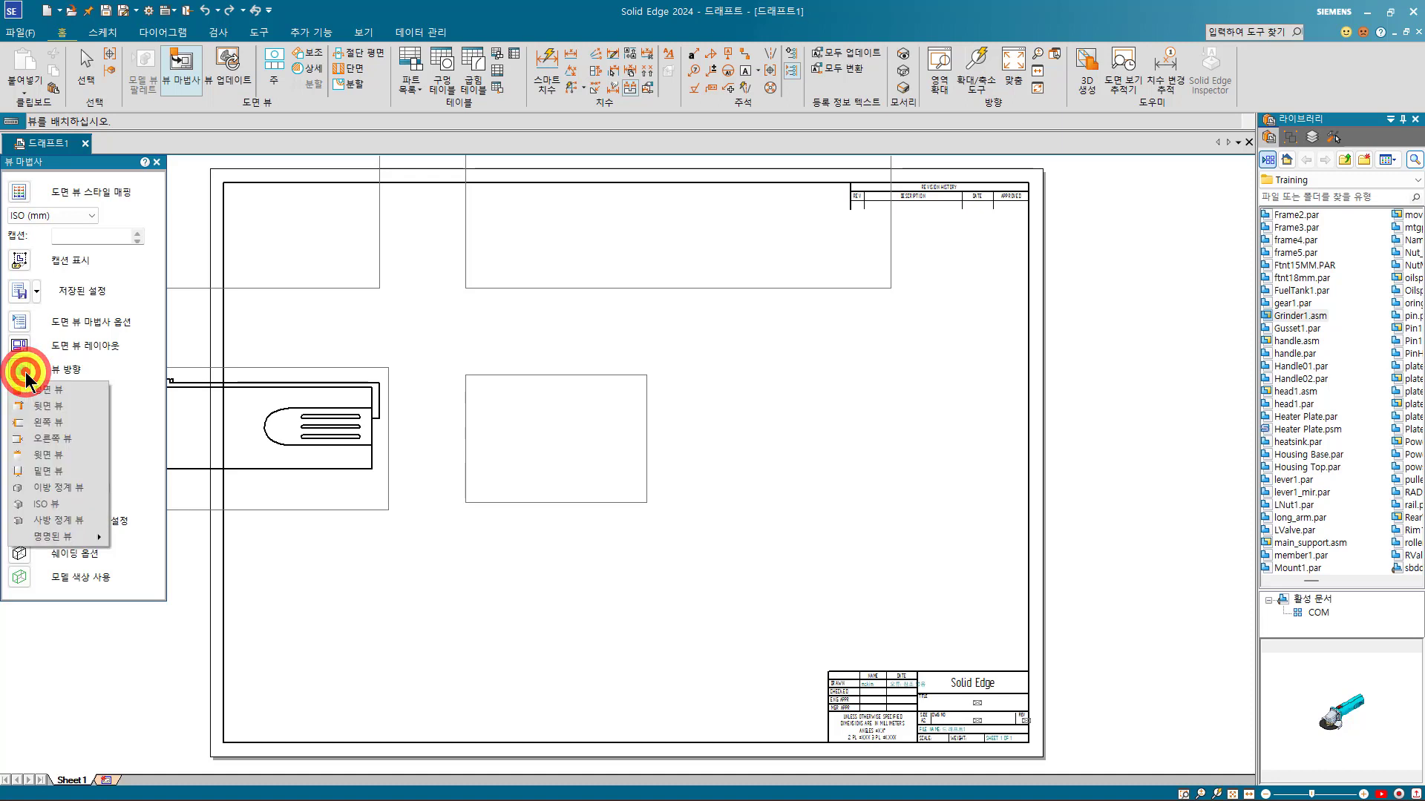
left_click(73, 392)
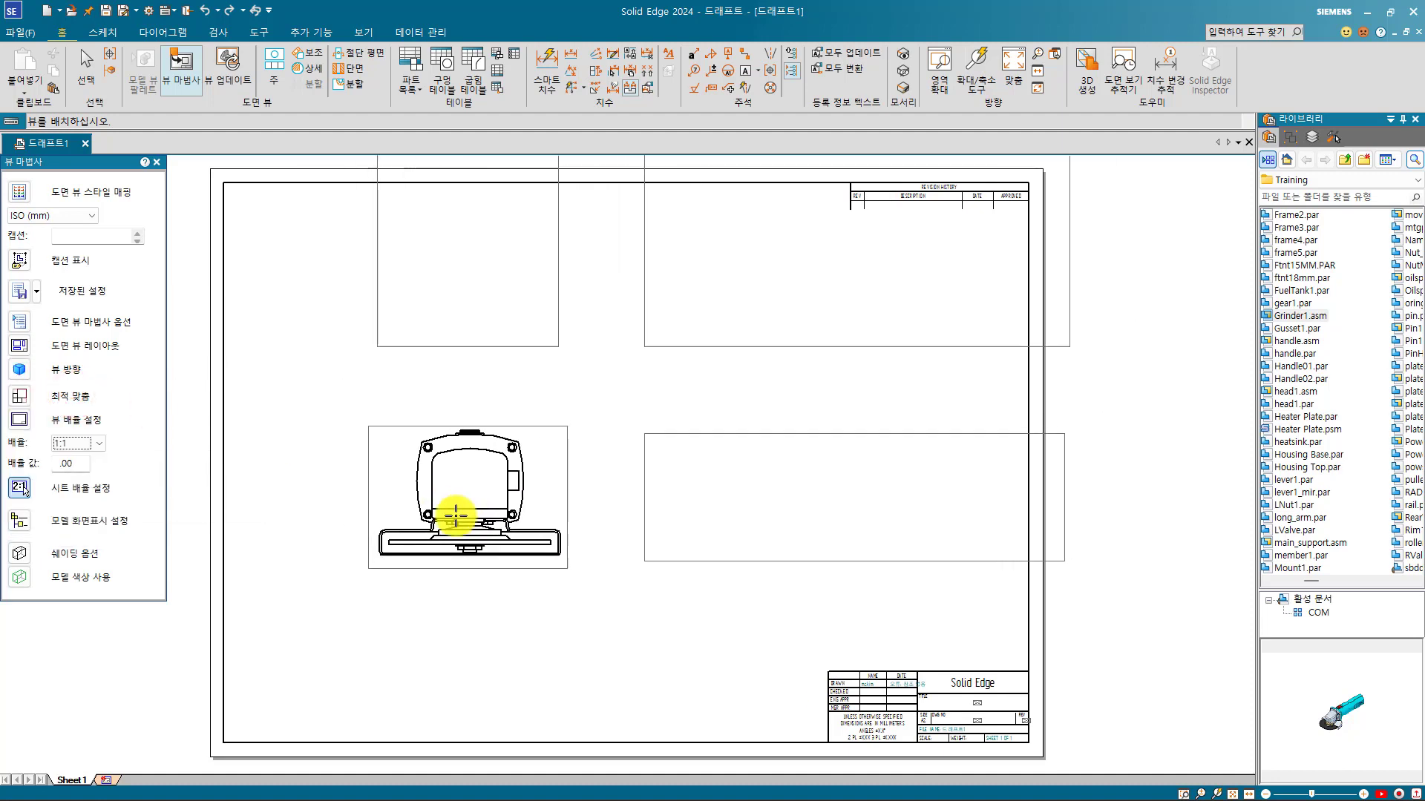
left_click(21, 369)
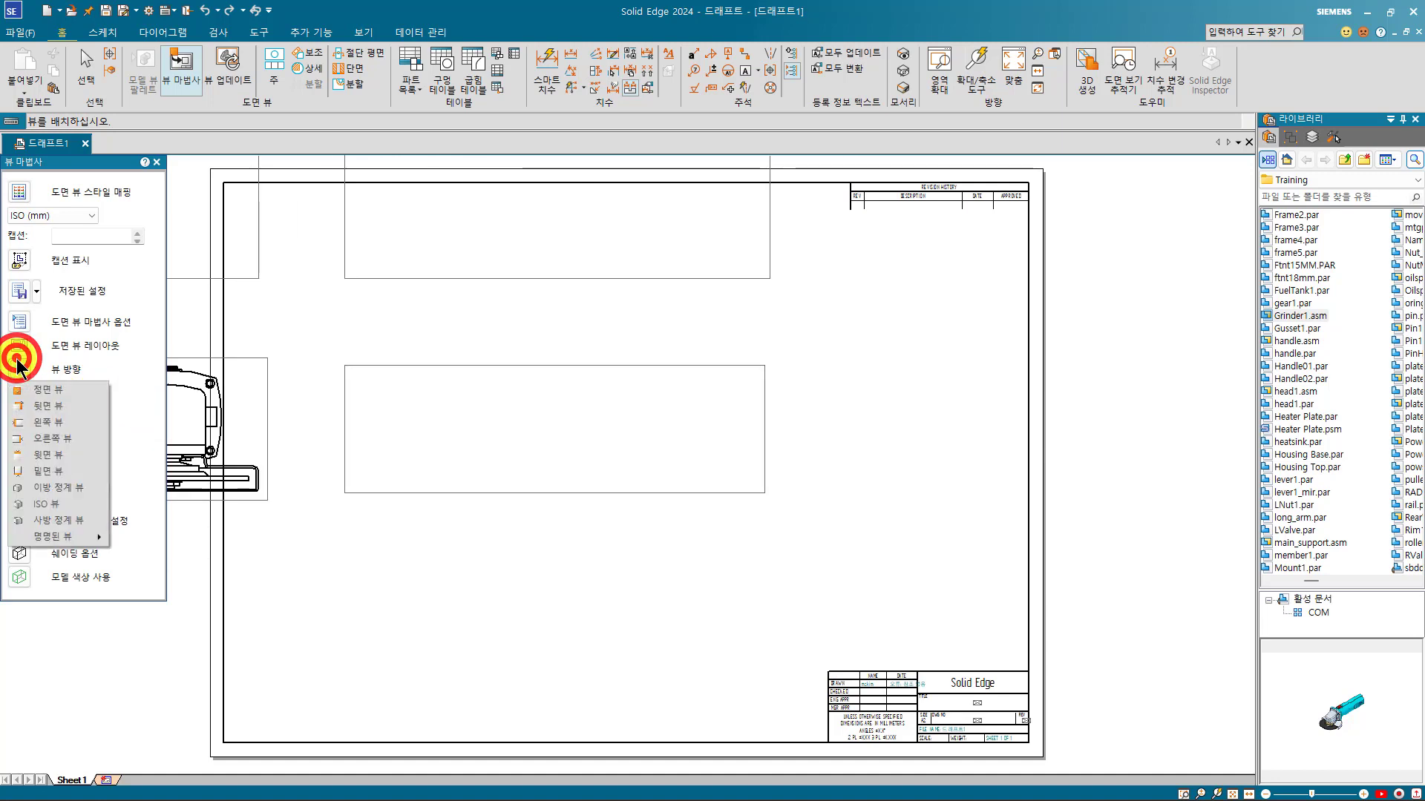
left_click(65, 438)
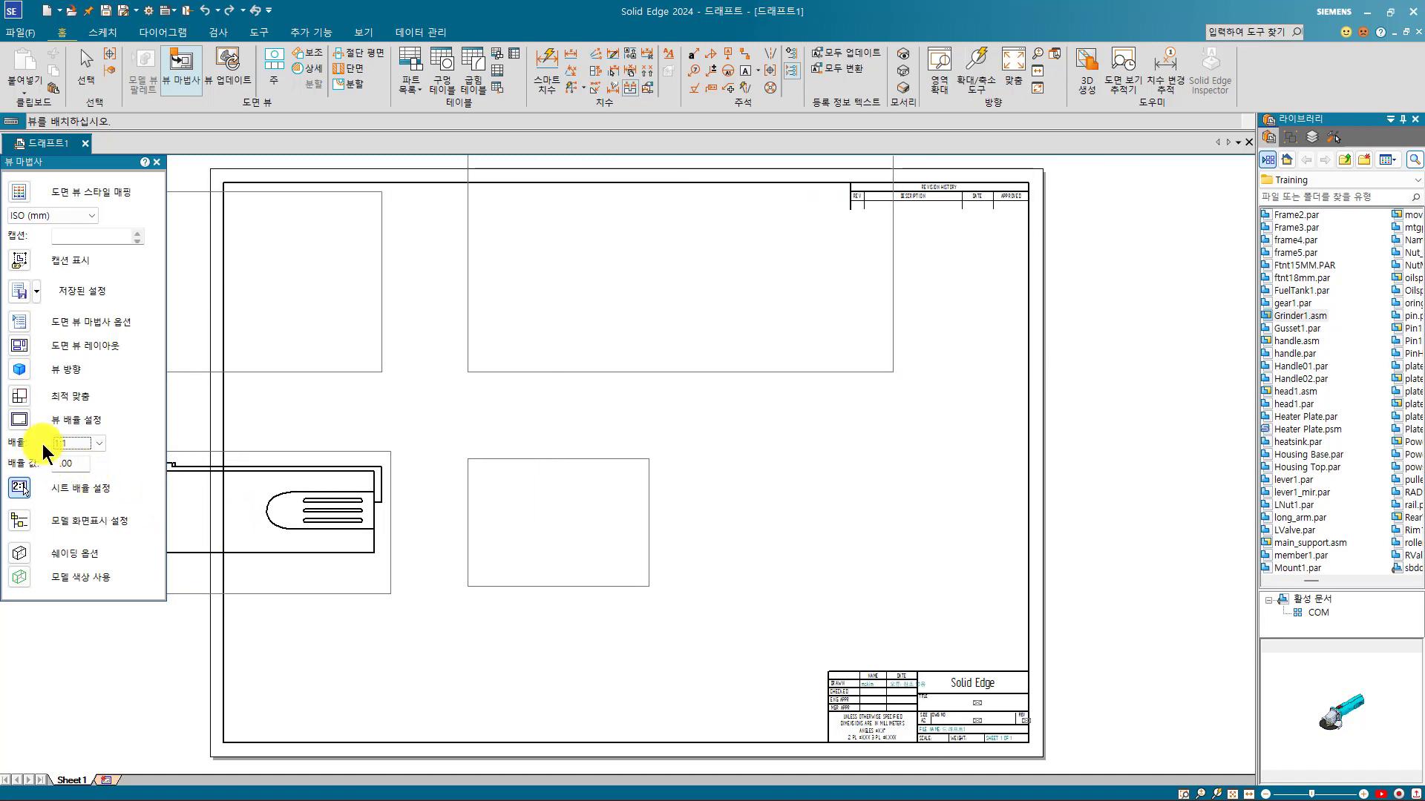
- Set a custom scale of 1:1.5 for the drawing views
left_click(67, 444)
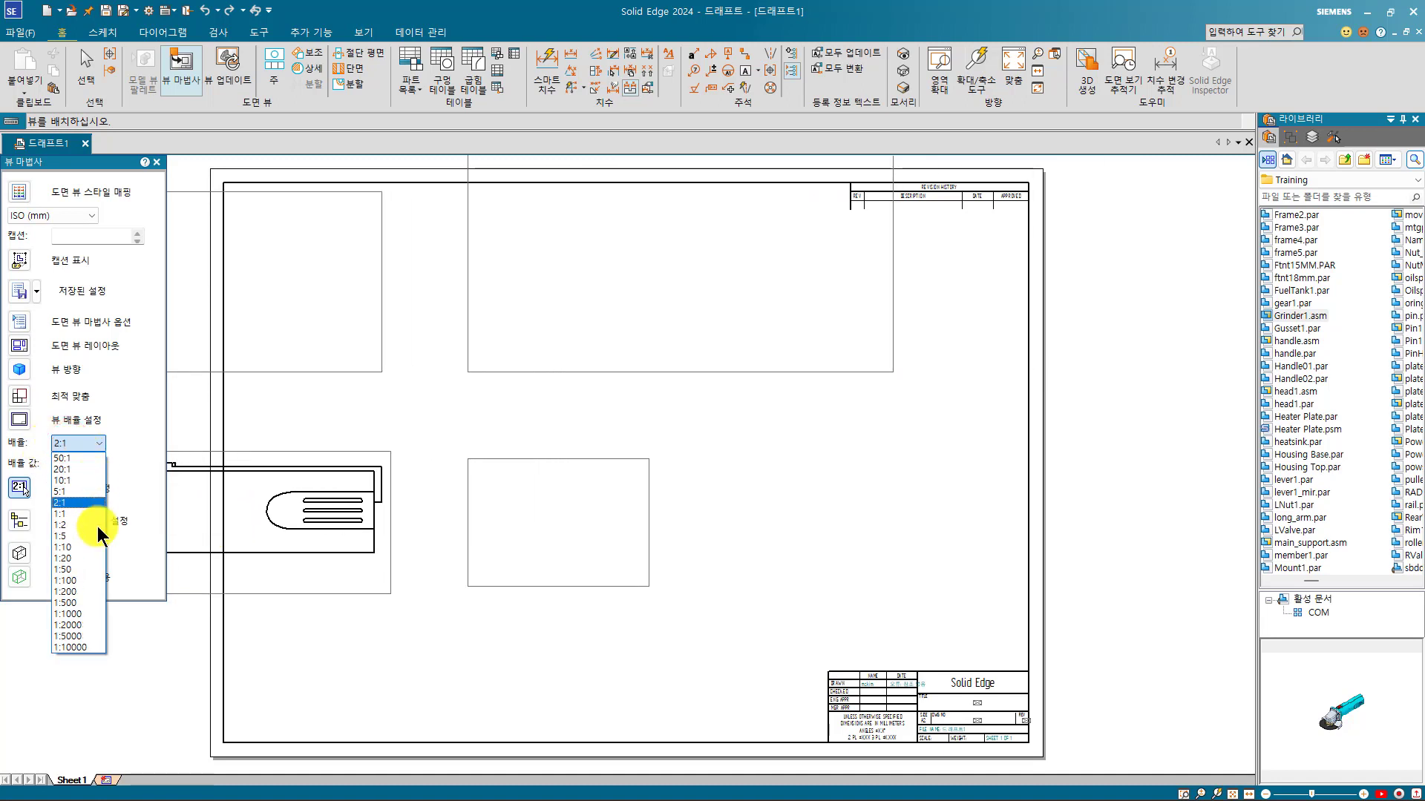
left_click(87, 440)
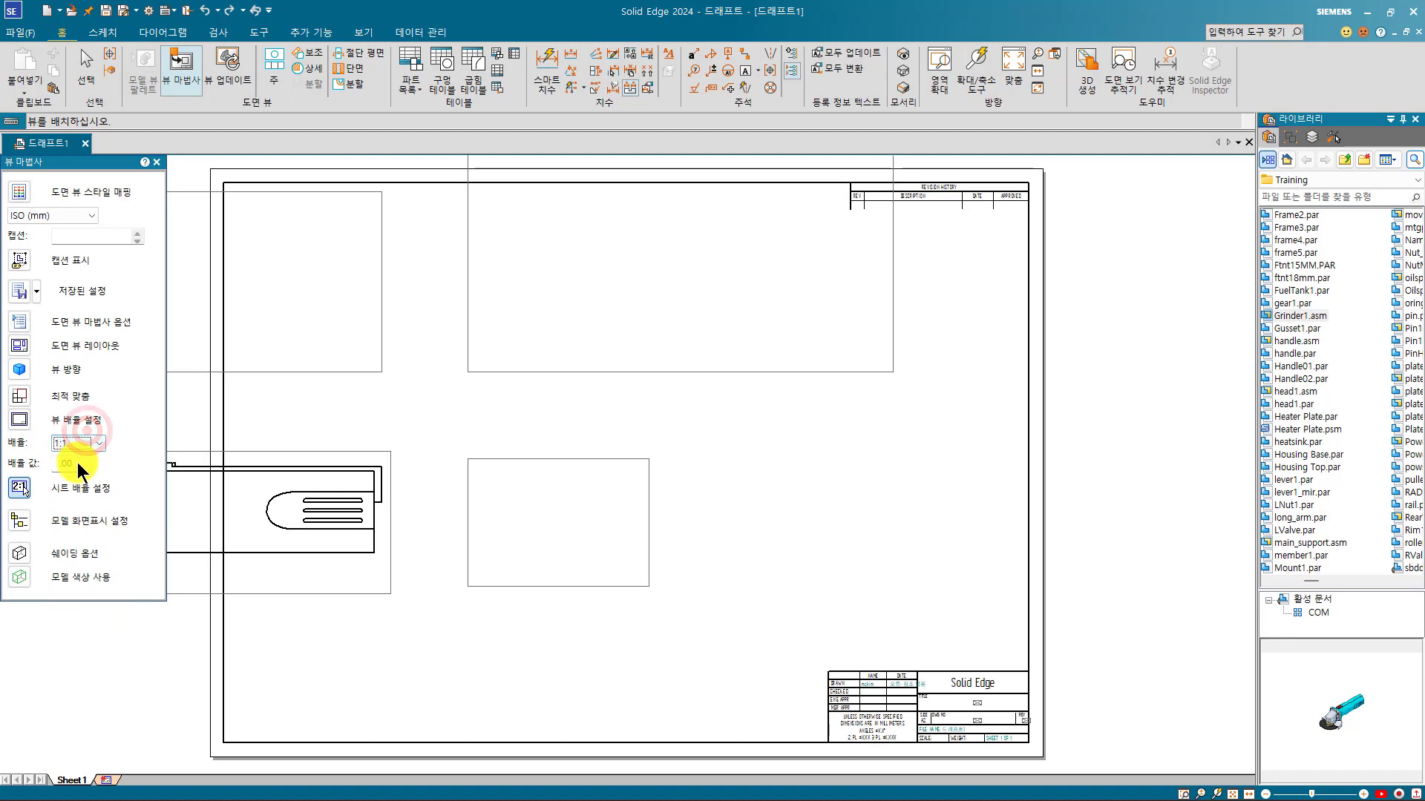
left_click(82, 443)
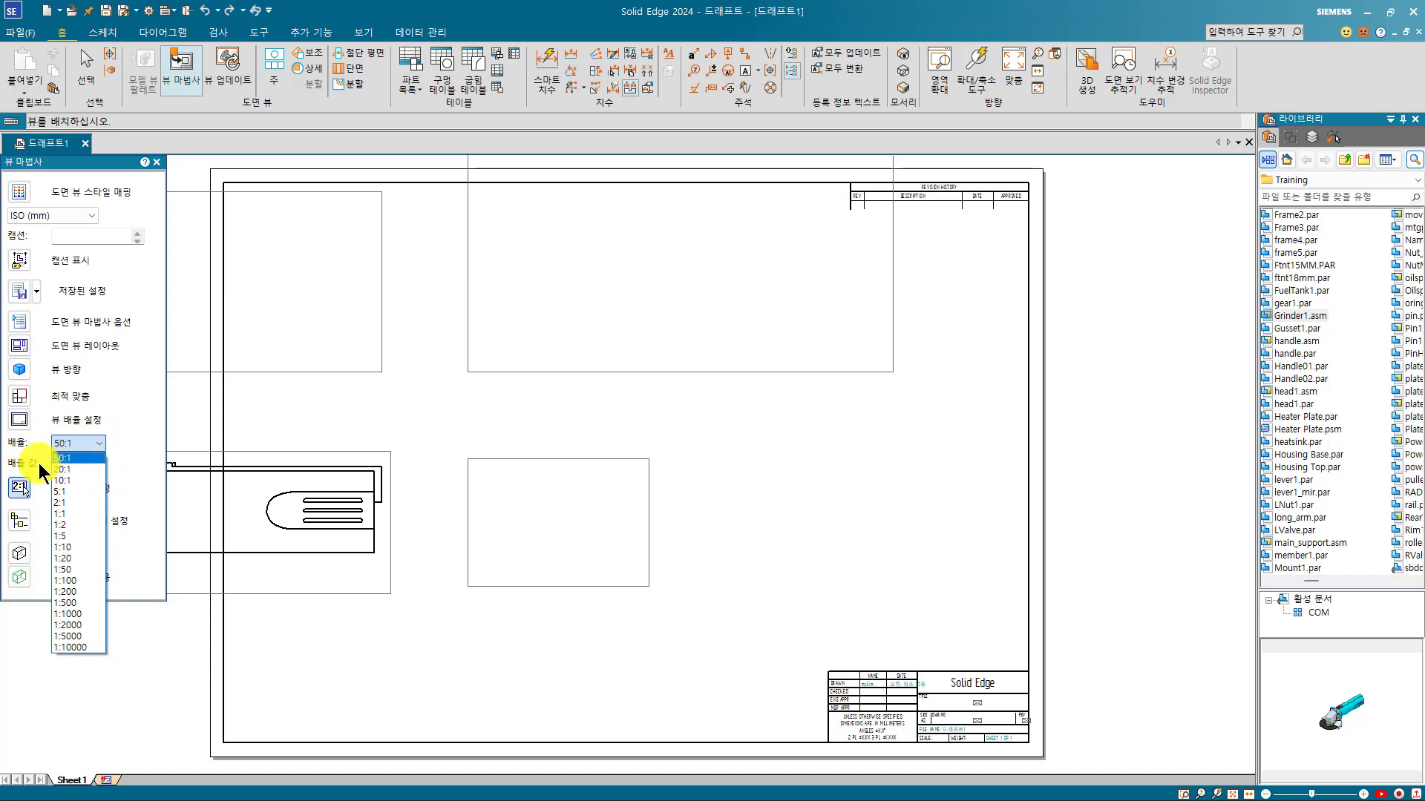
left_click(78, 445)
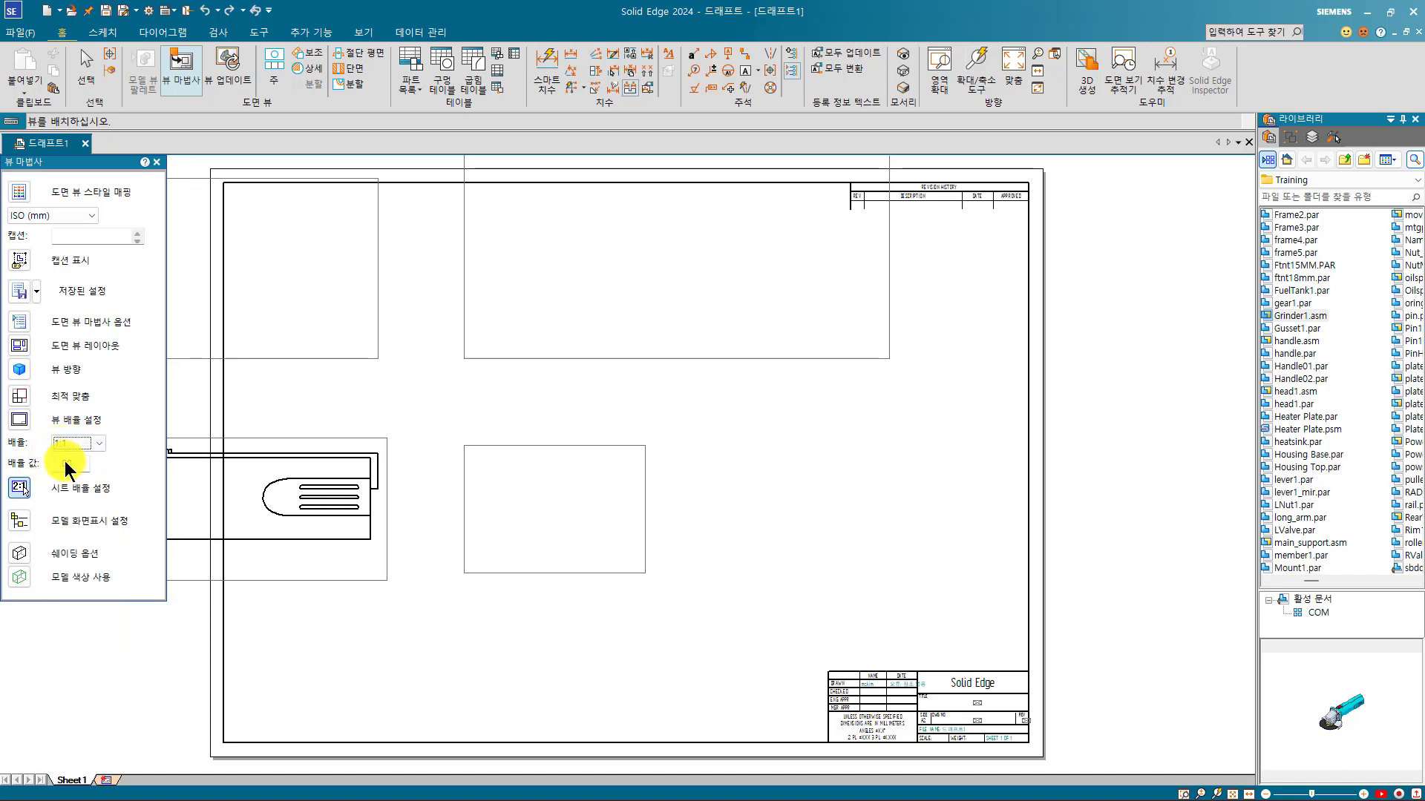
left_click(73, 466)
left_click_drag(77, 469, 38, 466)
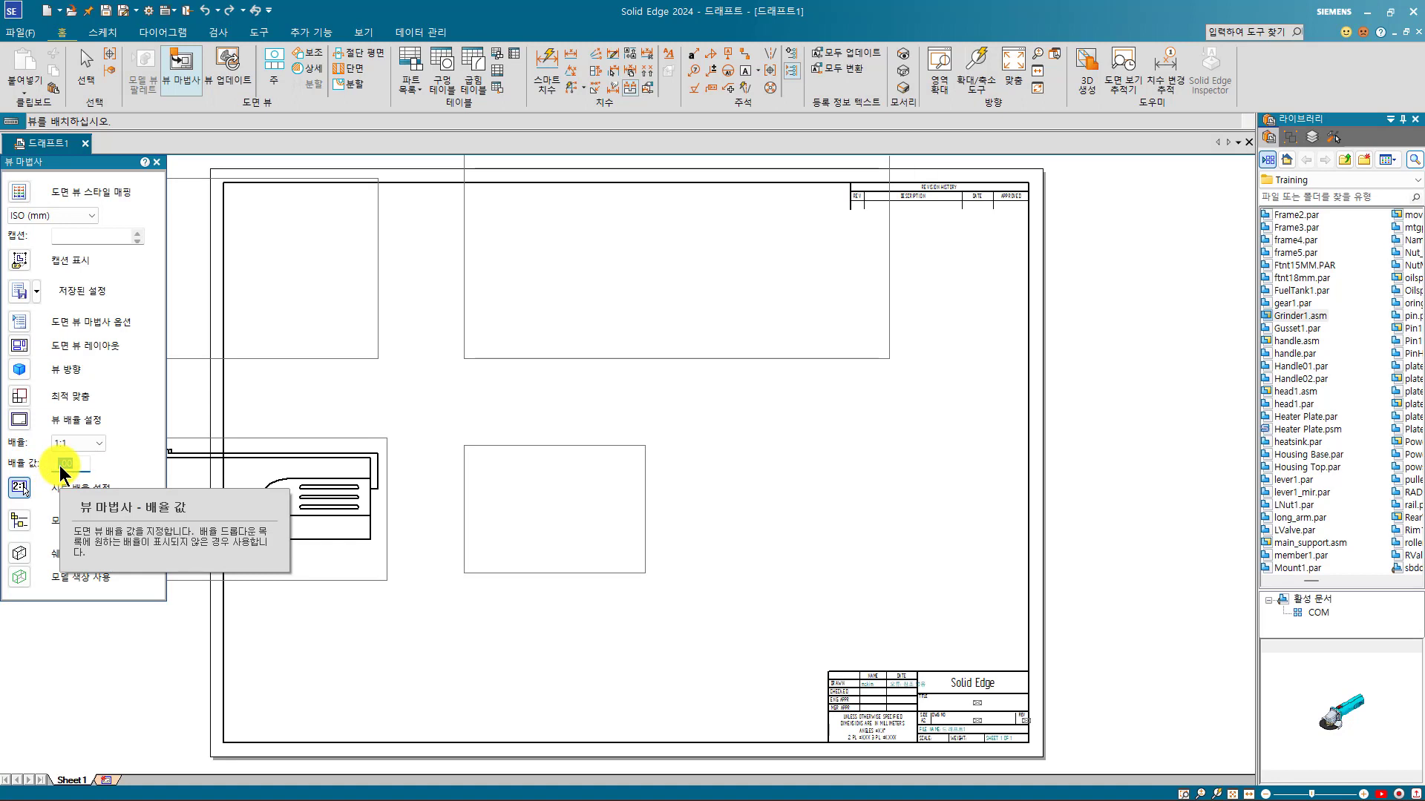
key("BackSpace")
type("2.5")
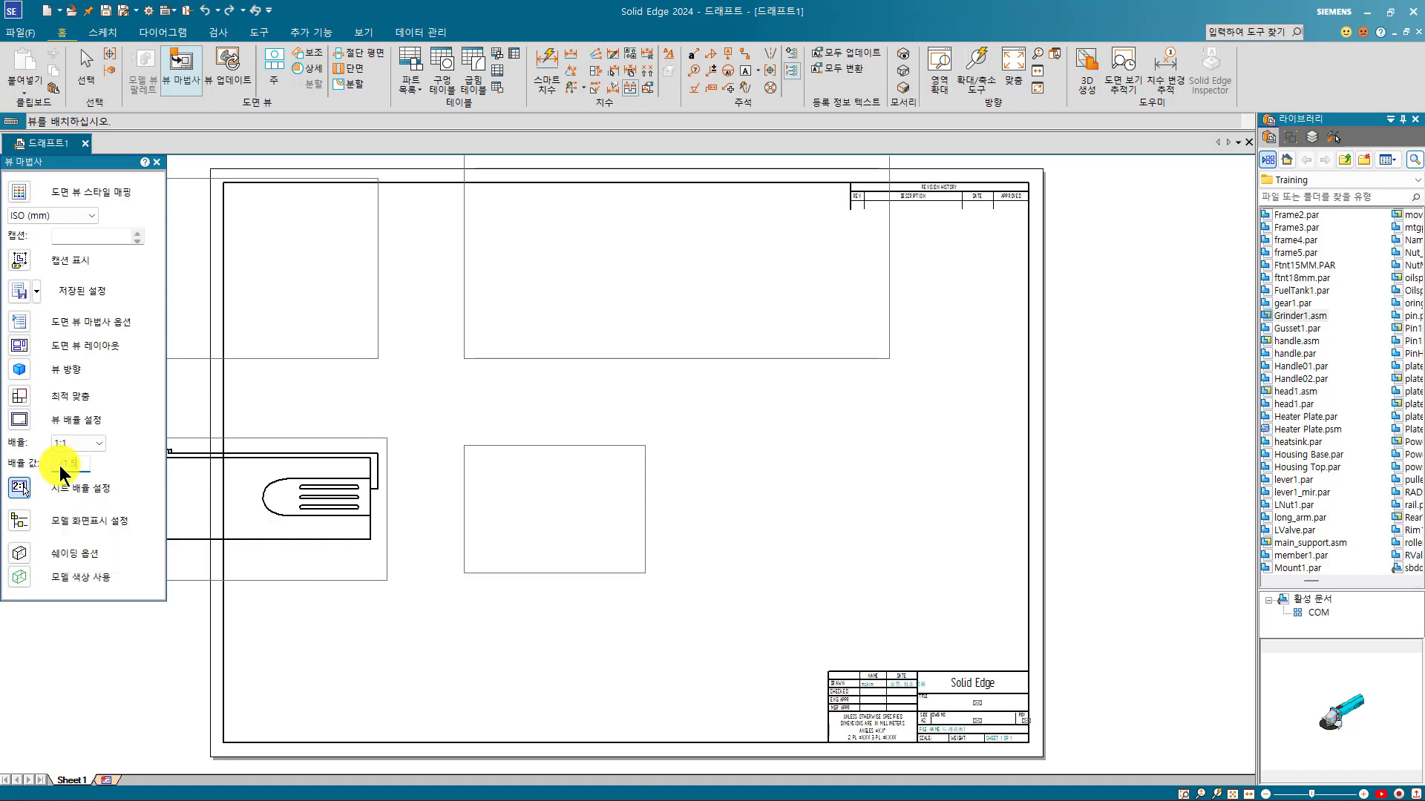
key("Return")
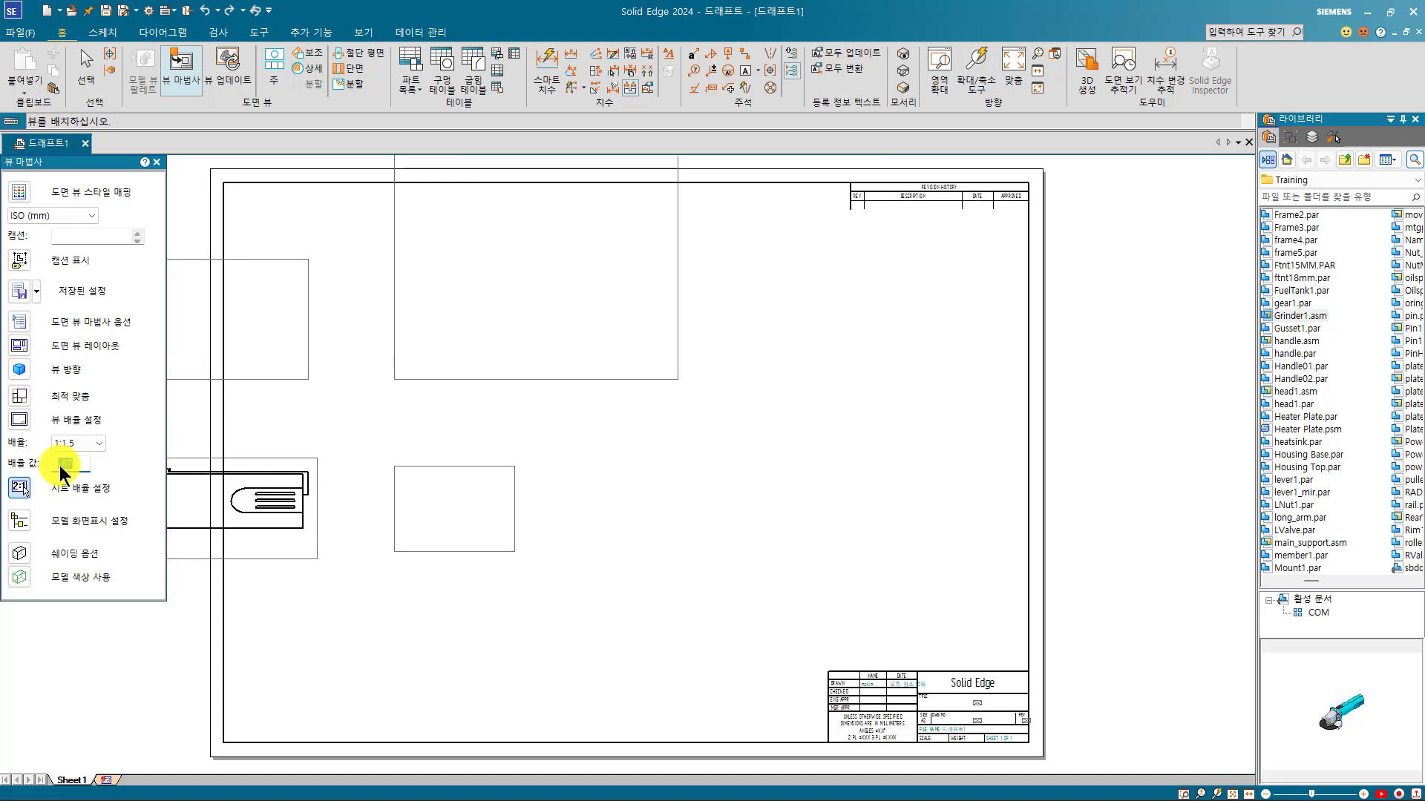
- Place the four-view layout on the sheet with the primary side view in the lower-left area, leaving the views unshaded
left_click(25, 554)
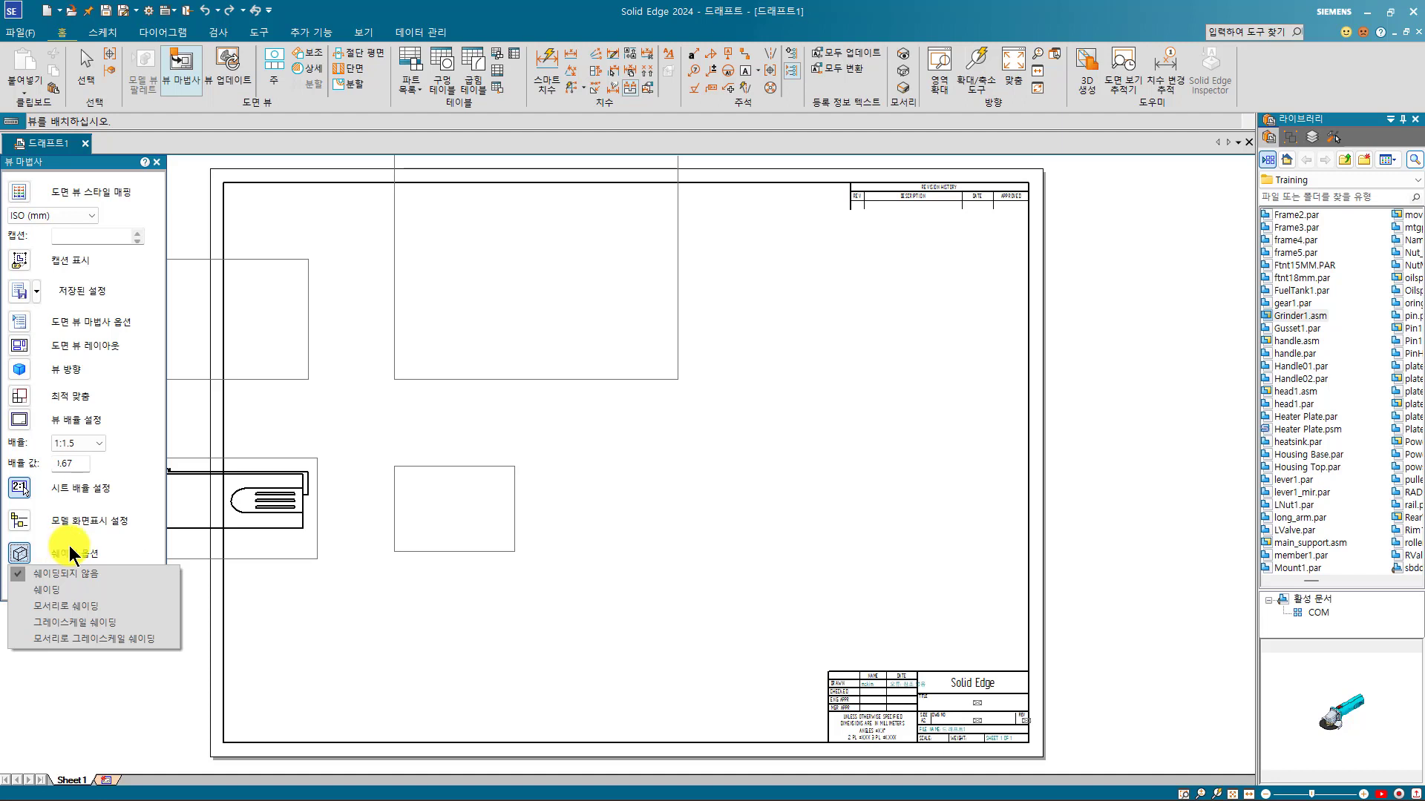
left_click(72, 554)
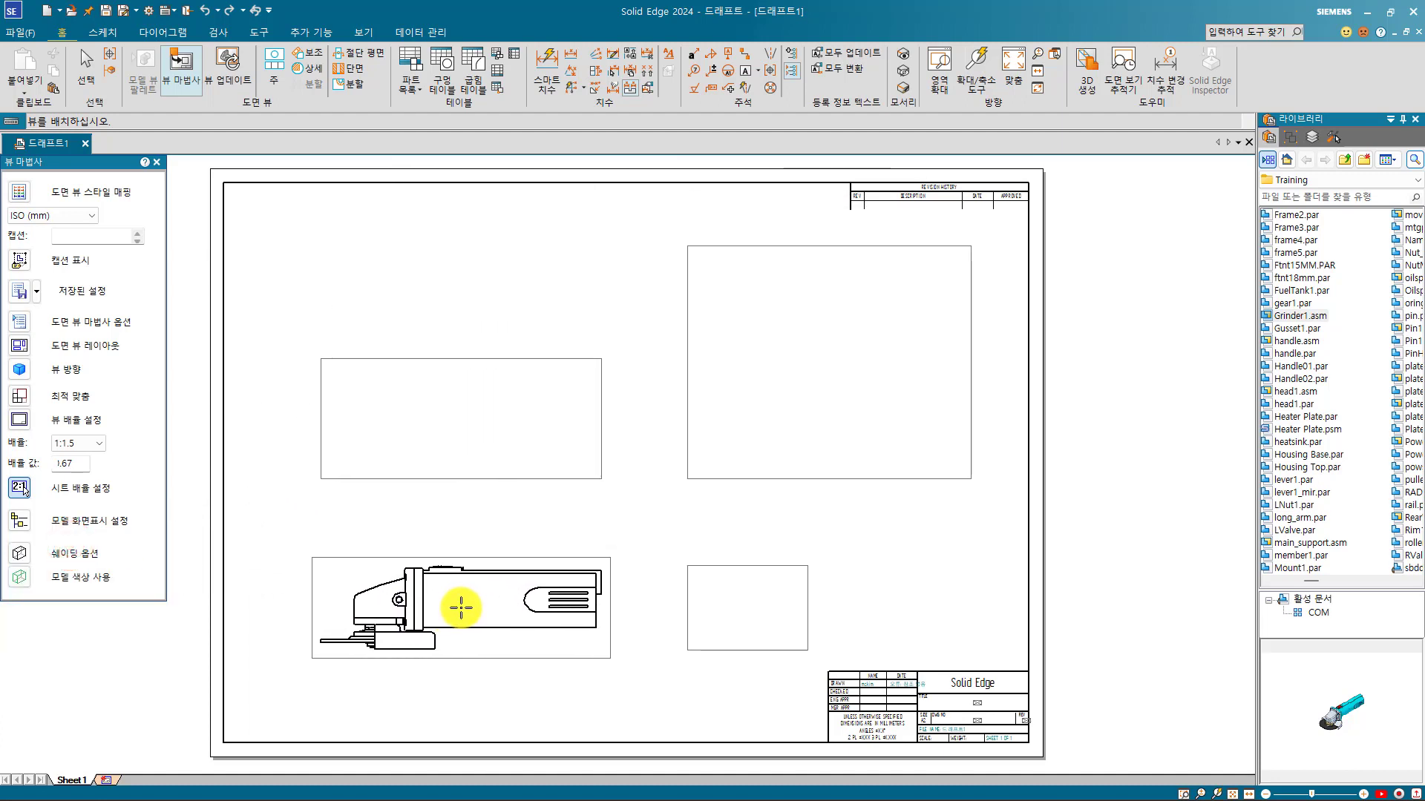
left_click(462, 607)
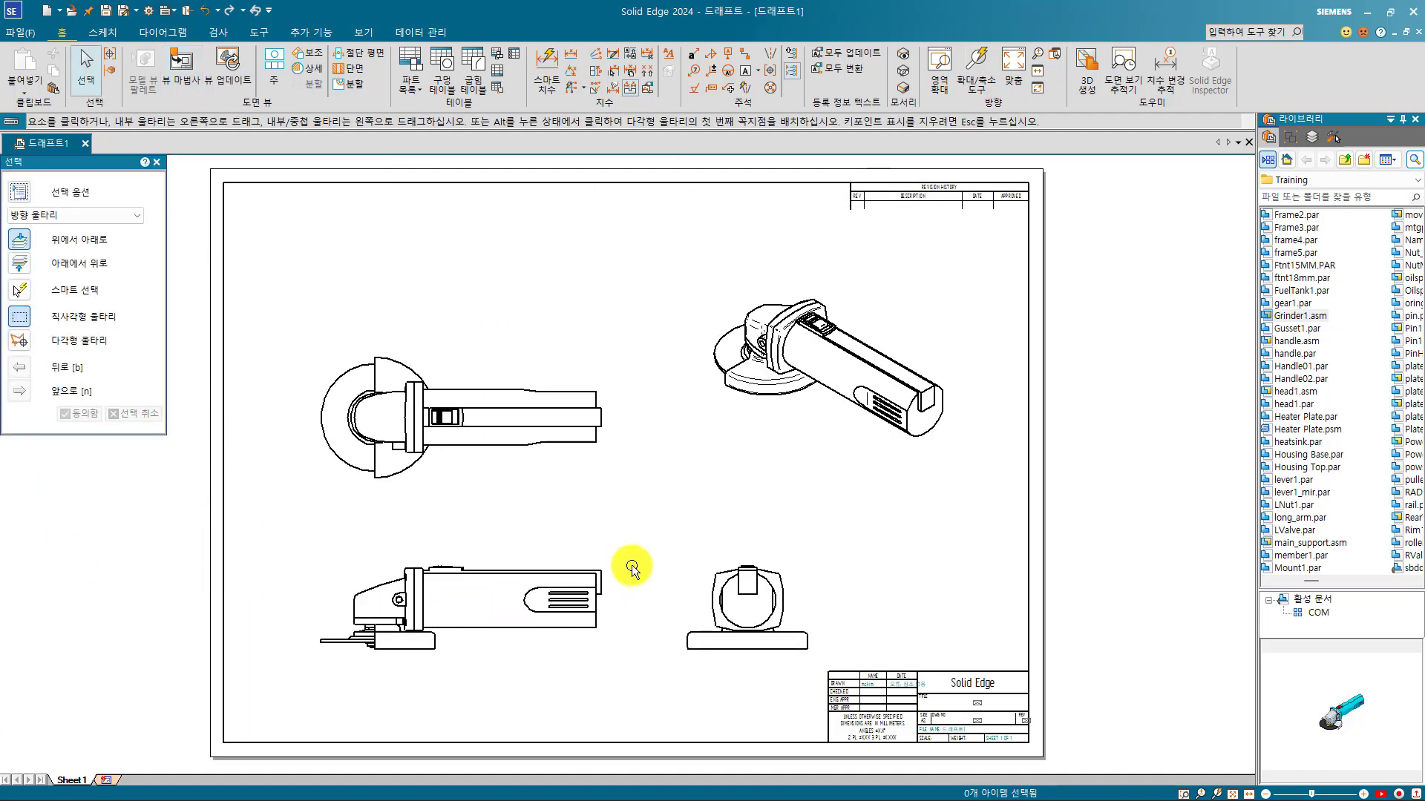
- Apply shading with edges to the pictorial view and update the drawing views
left_click(780, 355)
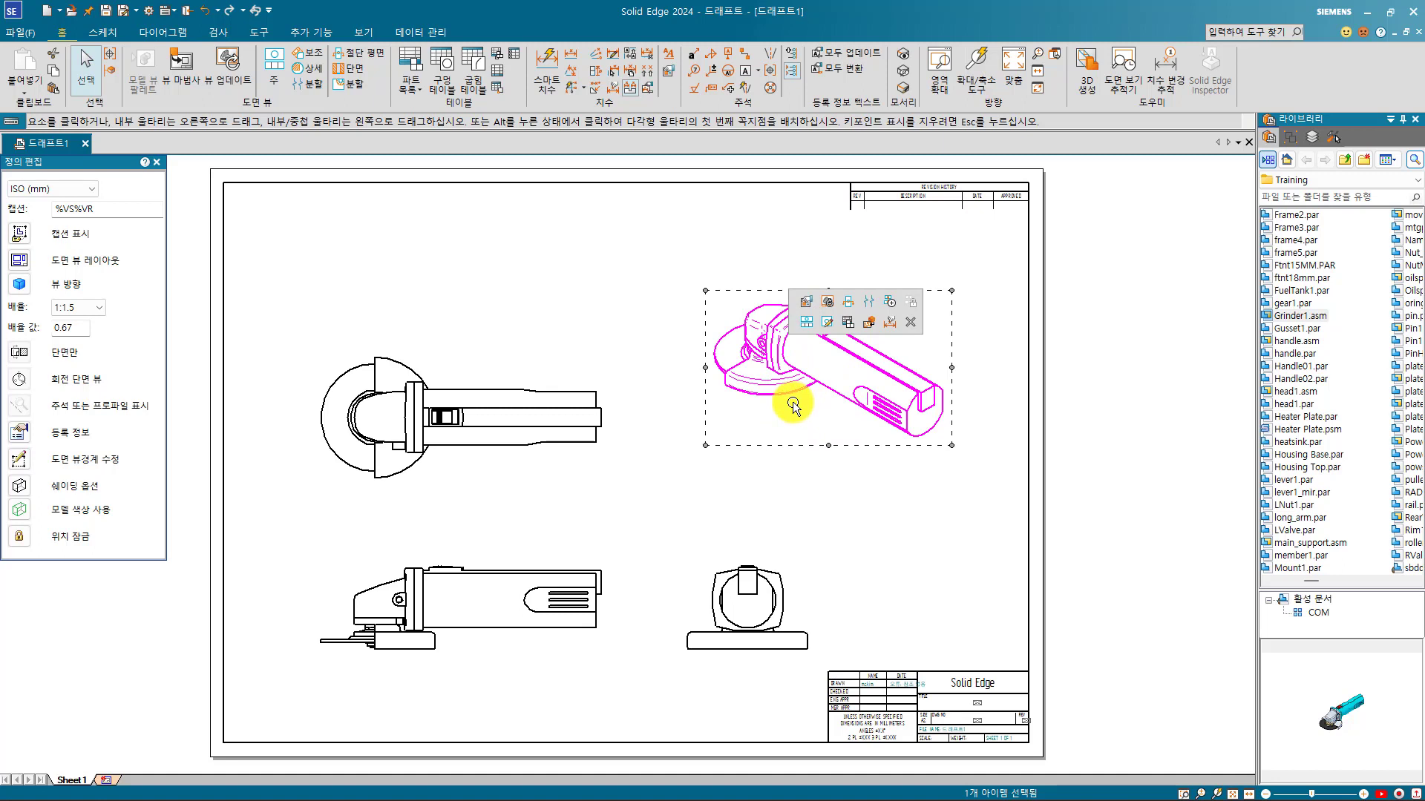
left_click(22, 486)
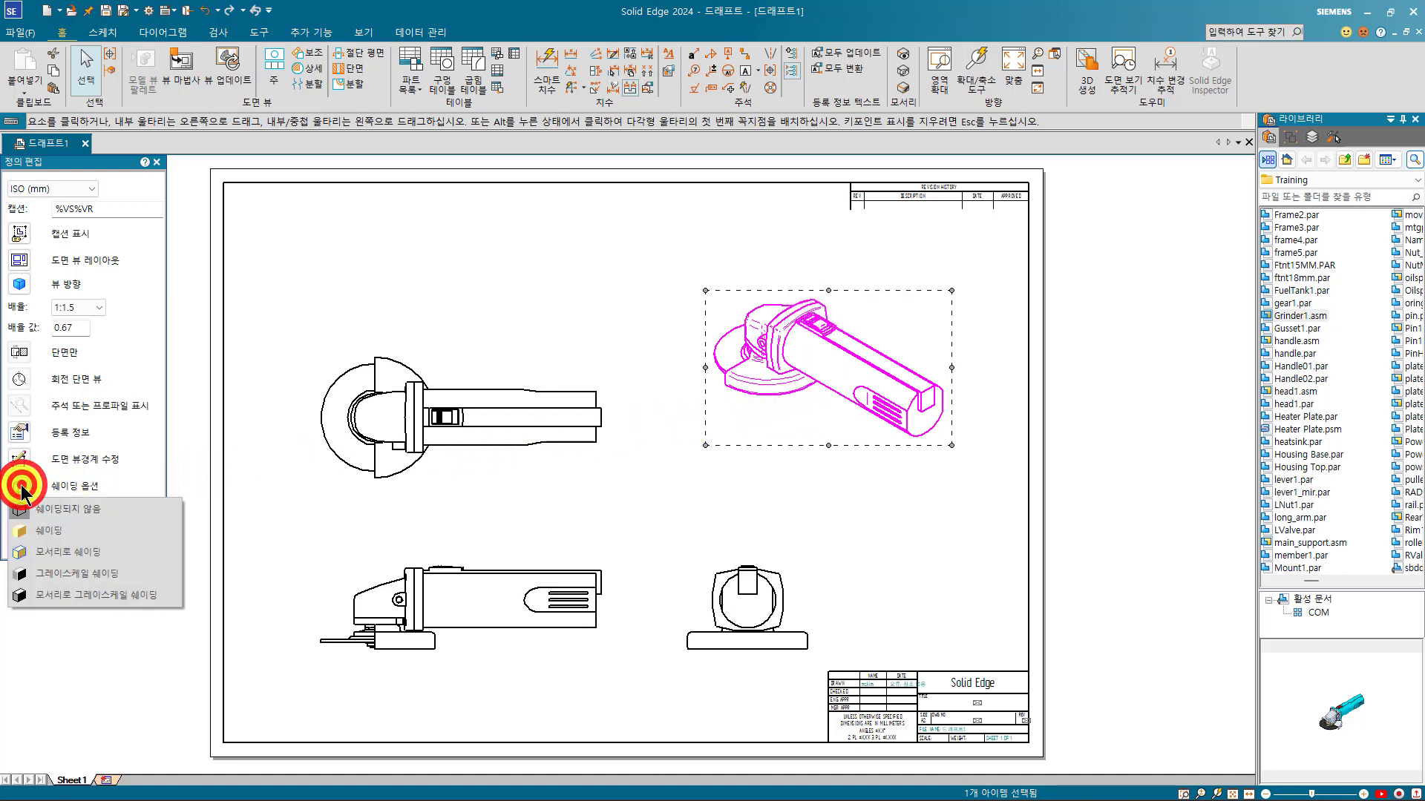
left_click(104, 552)
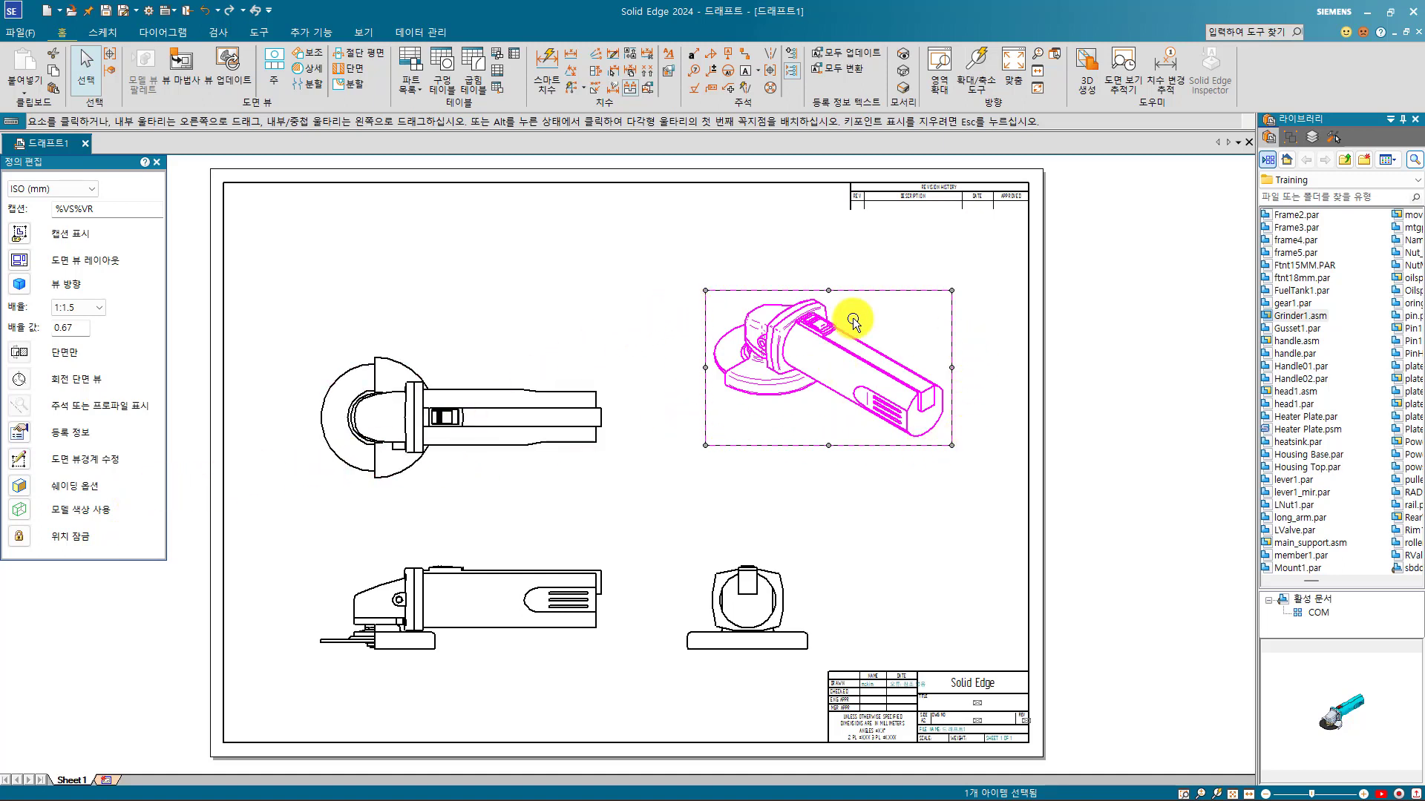
left_click(226, 75)
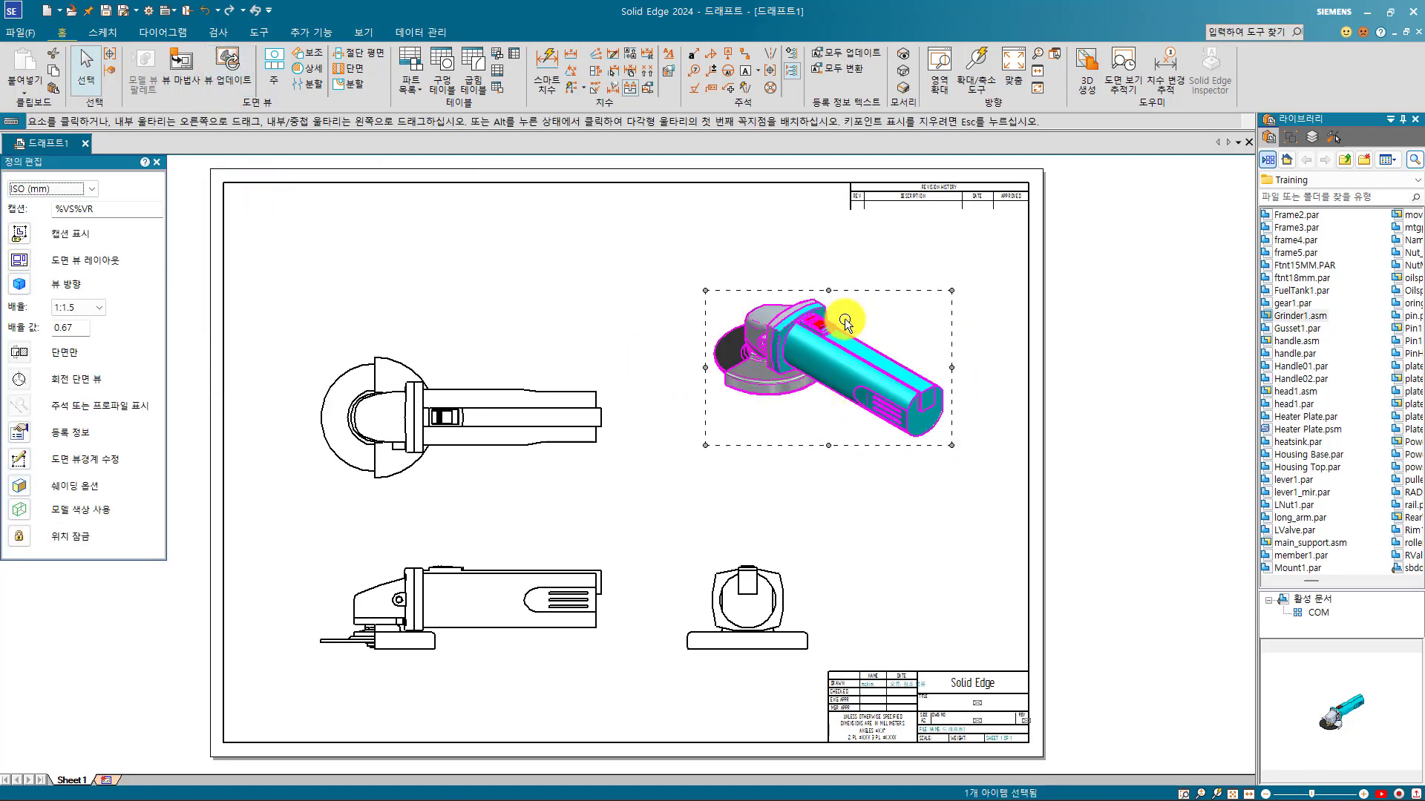
- Switch the pictorial view to grayscale shading with edges
left_click(19, 486)
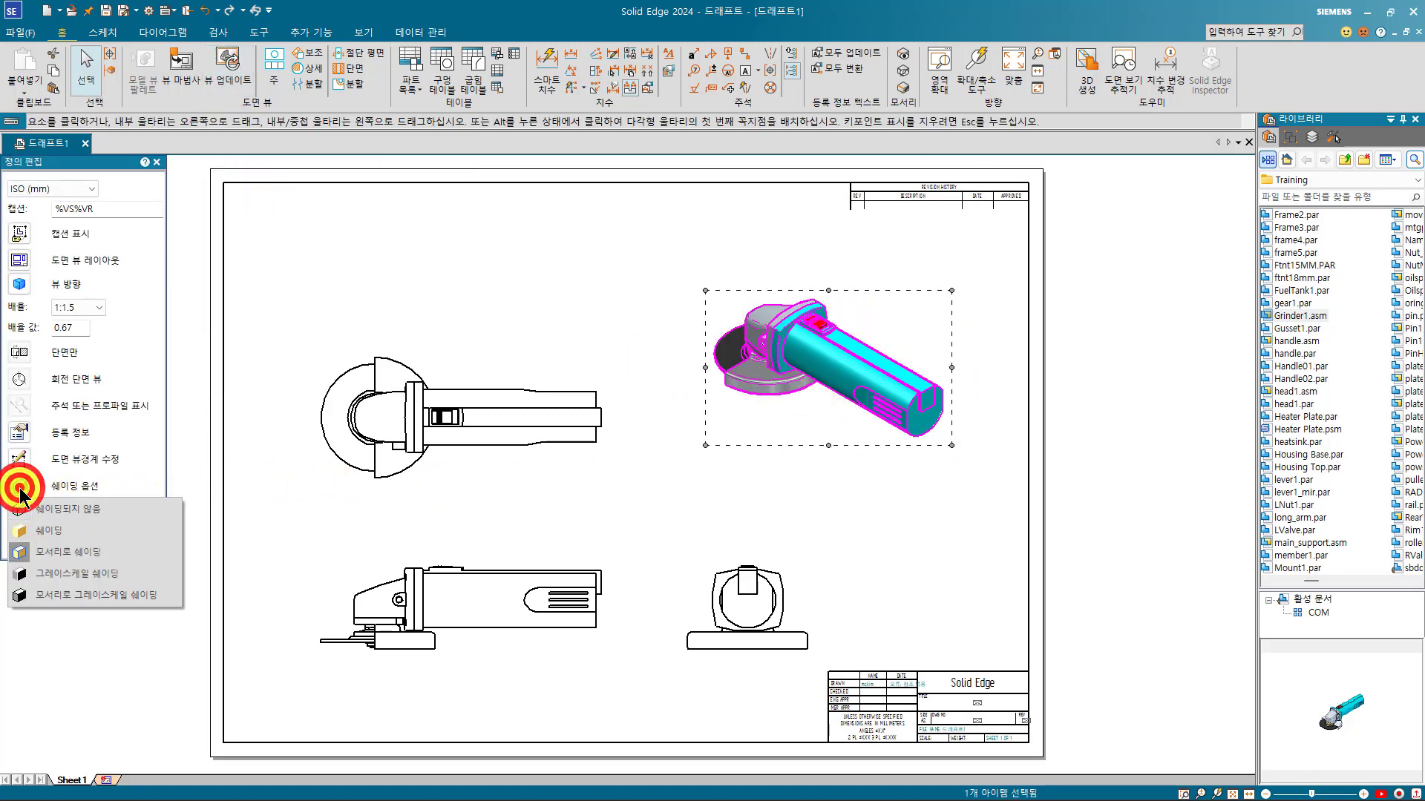
left_click(102, 597)
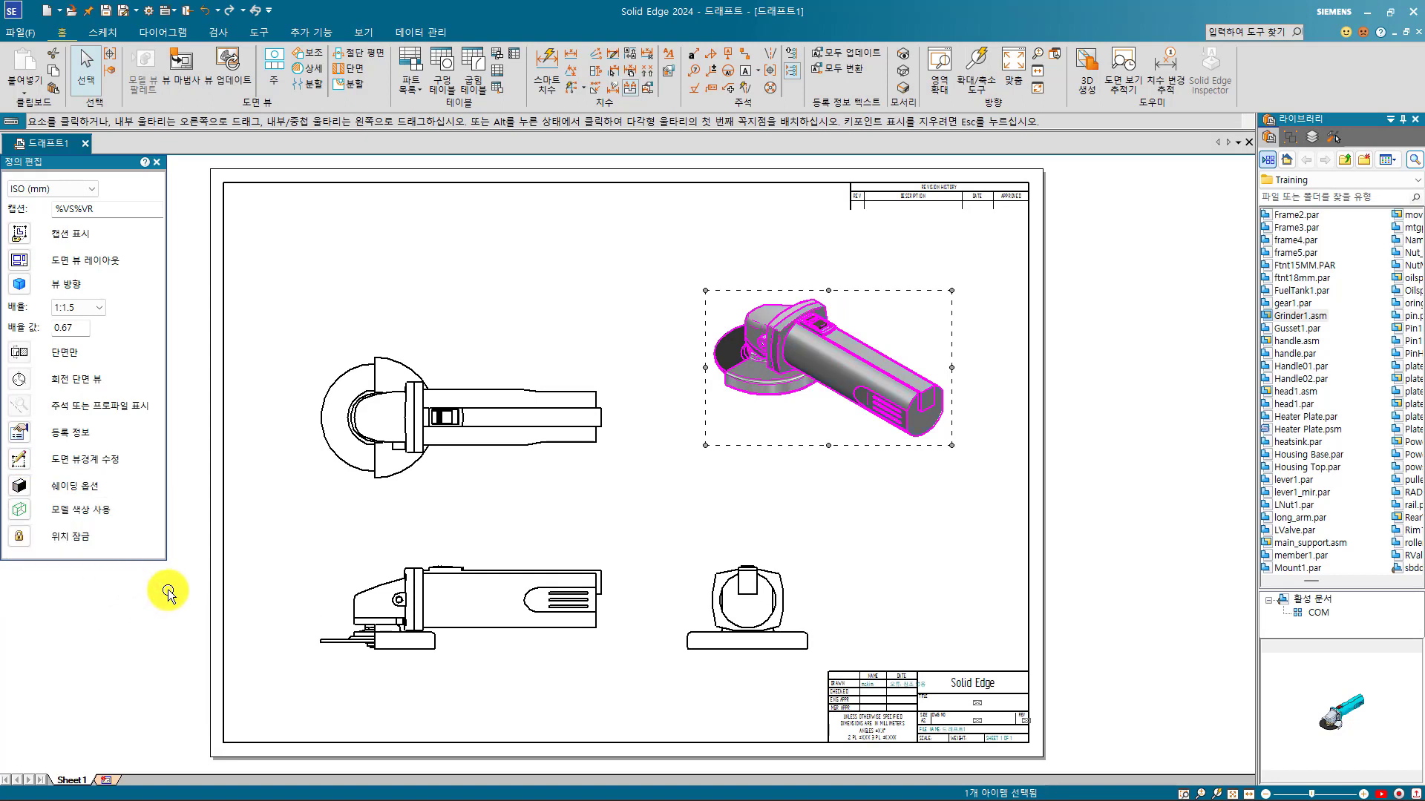
left_click(618, 325)
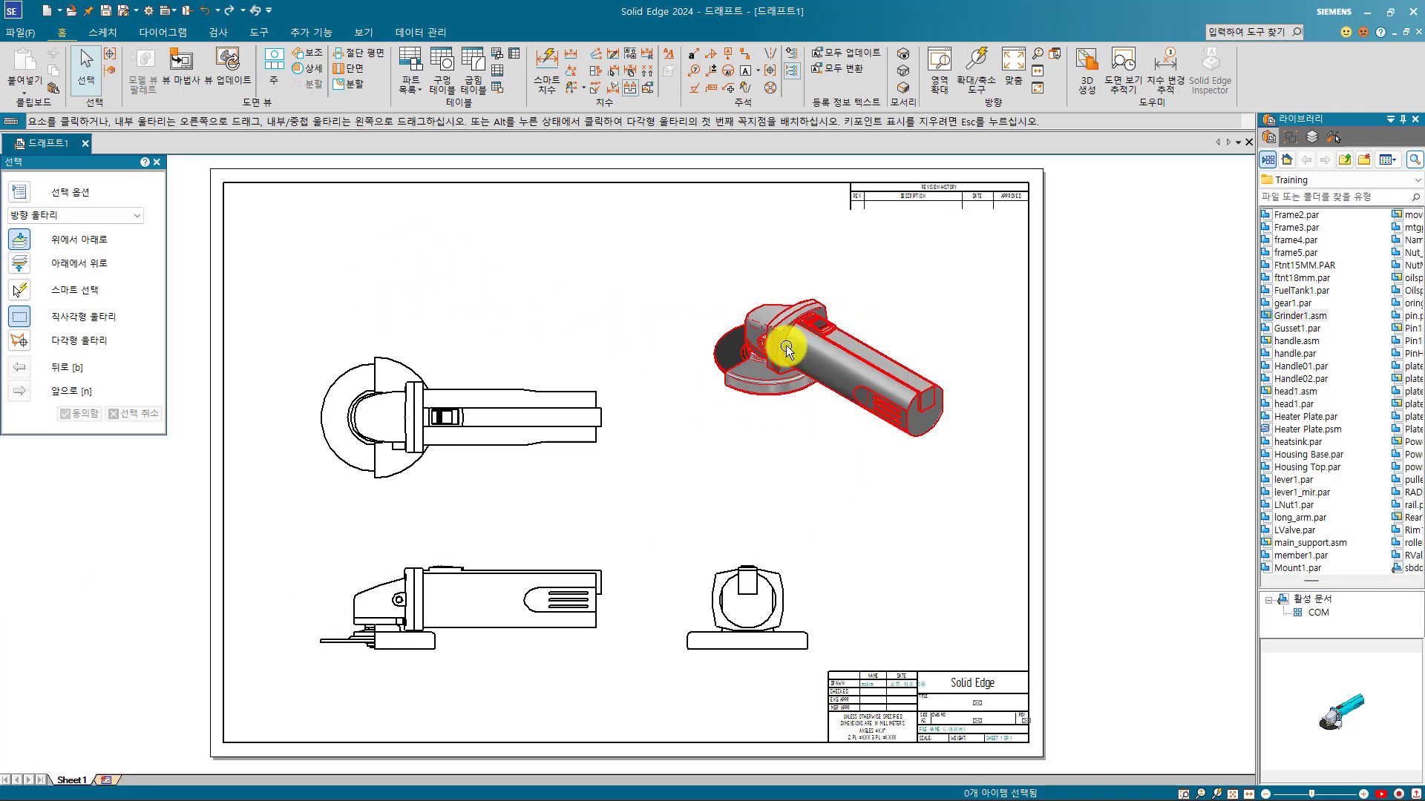
- Try a 1:1 scale on the primary side view
left_click(518, 566)
left_click(519, 566)
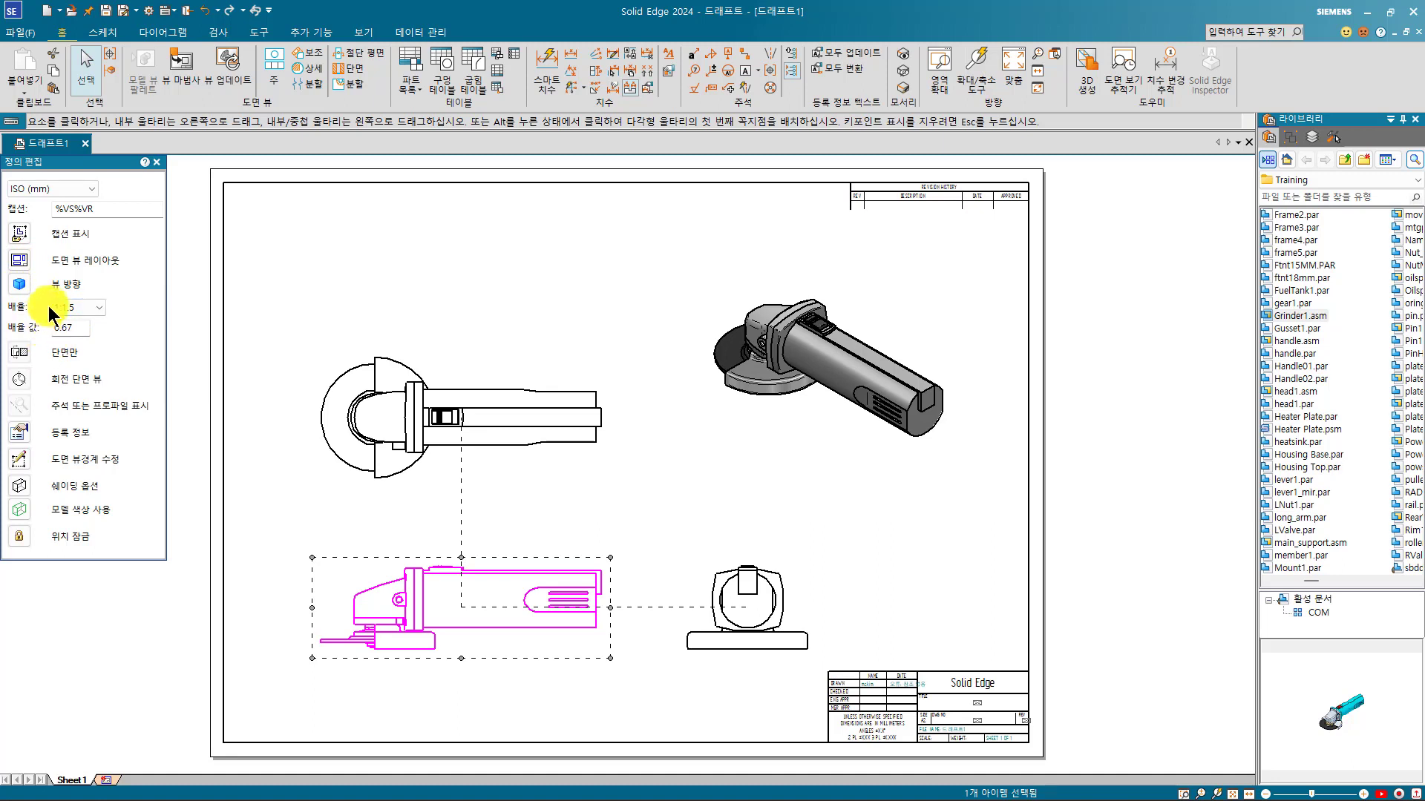
left_click(92, 309)
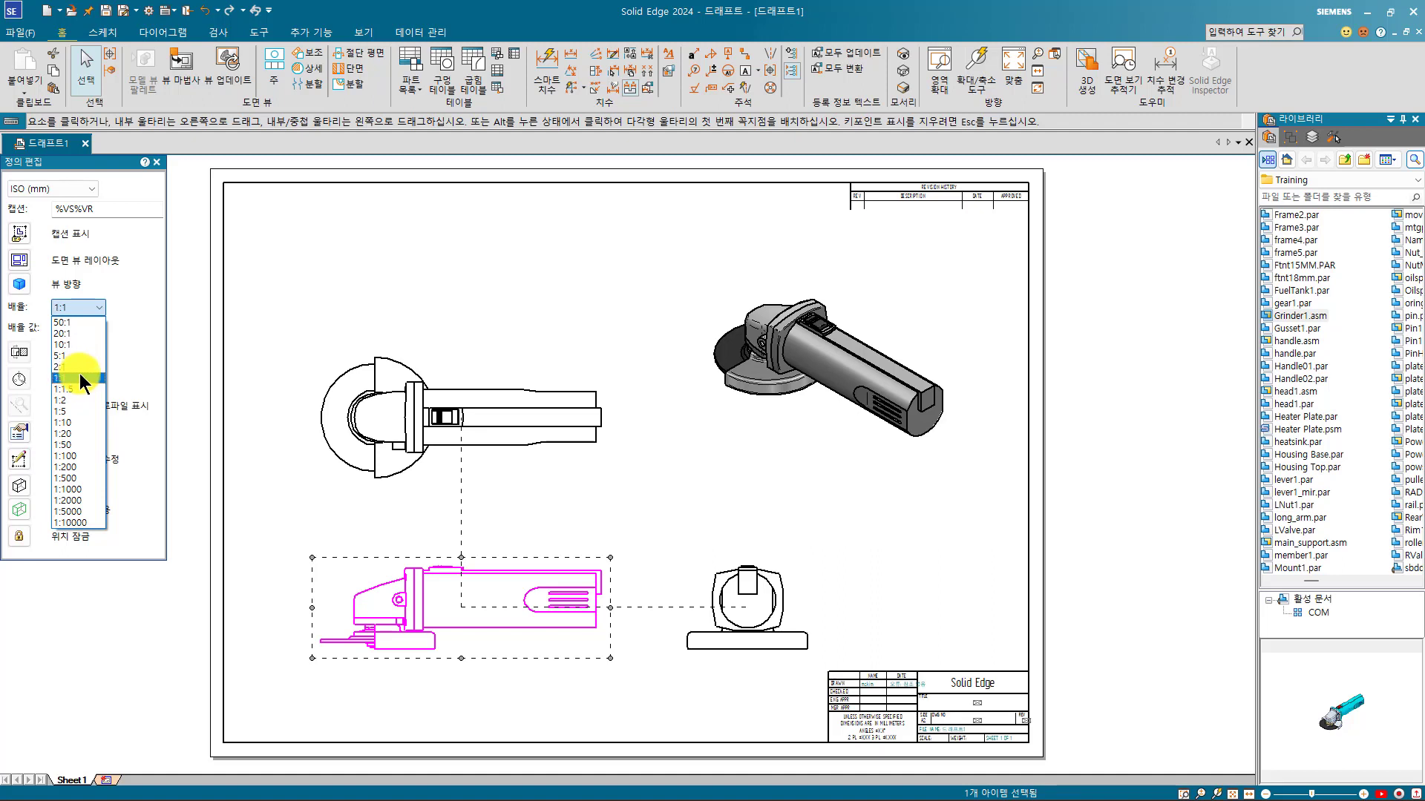
left_click(80, 378)
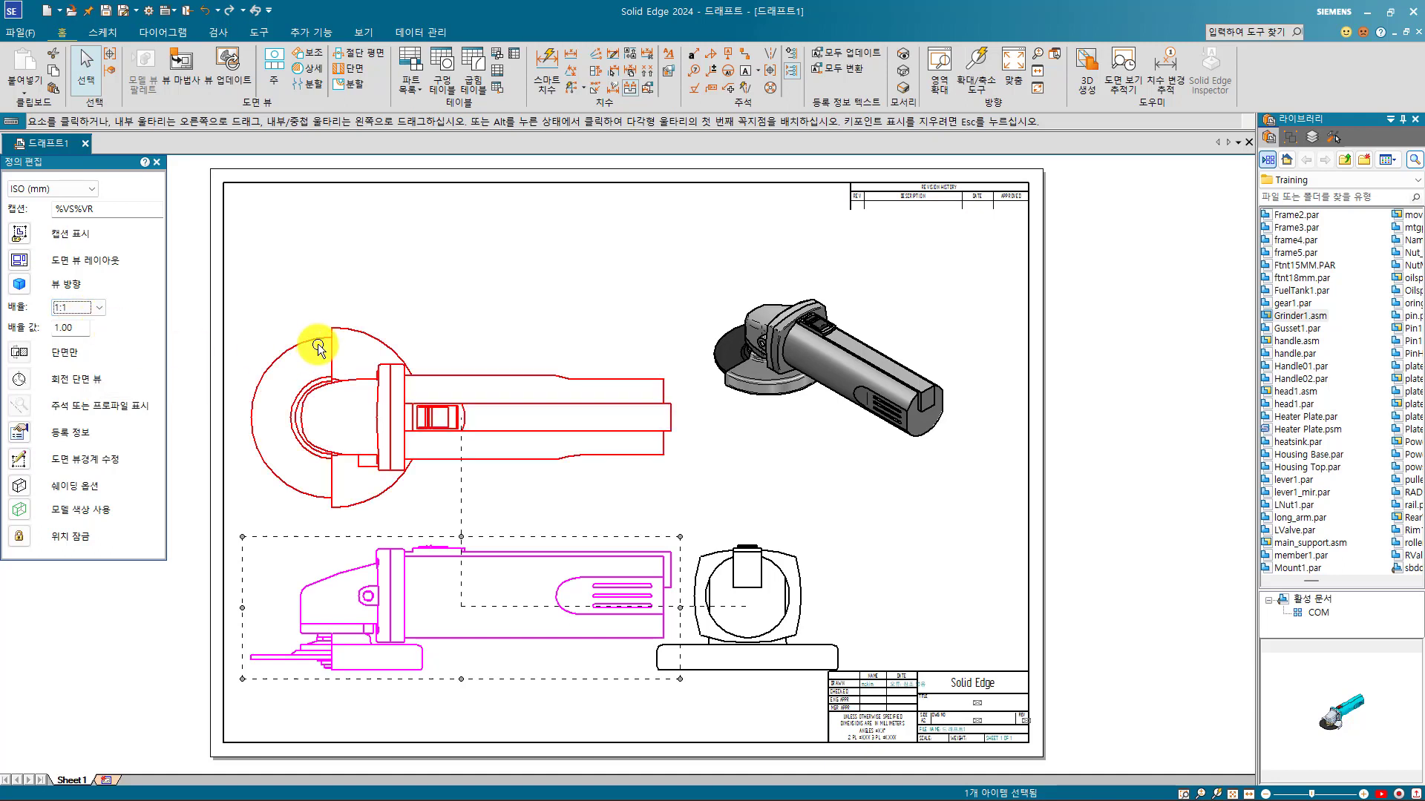
key("Escape")
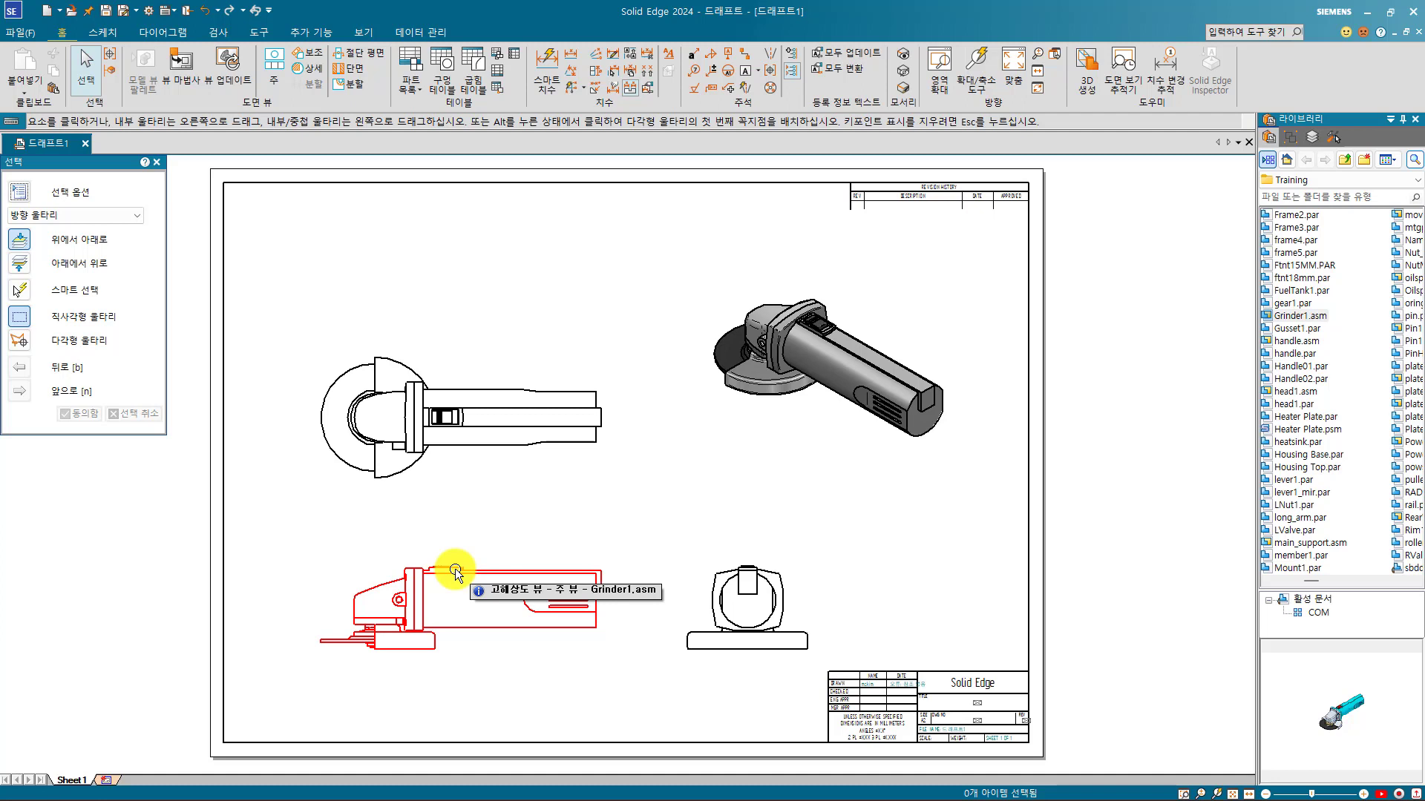
- Turn on the hidden edge style for all parts of Grinder1.asm in the primary side view and update the drawing views
right_click(455, 573)
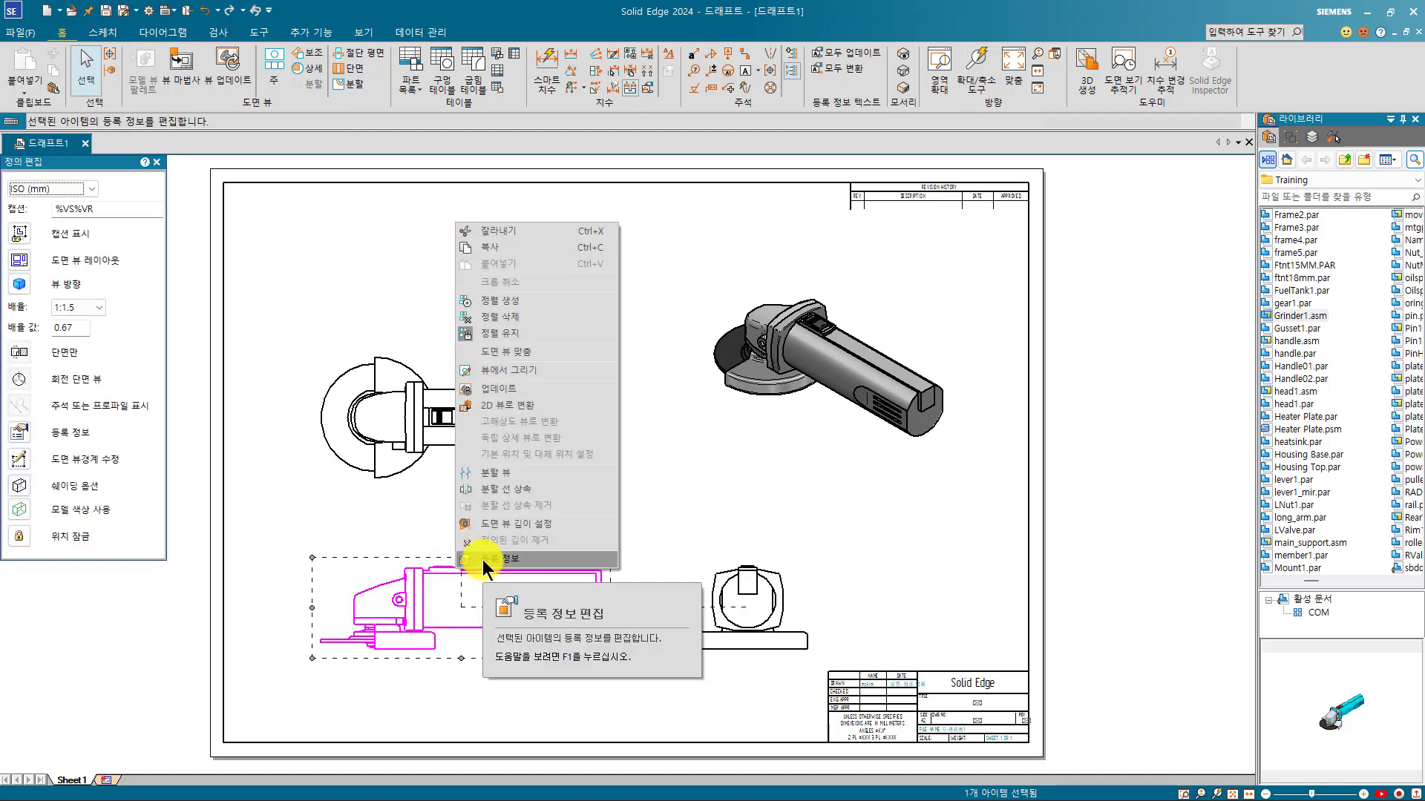
left_click(482, 559)
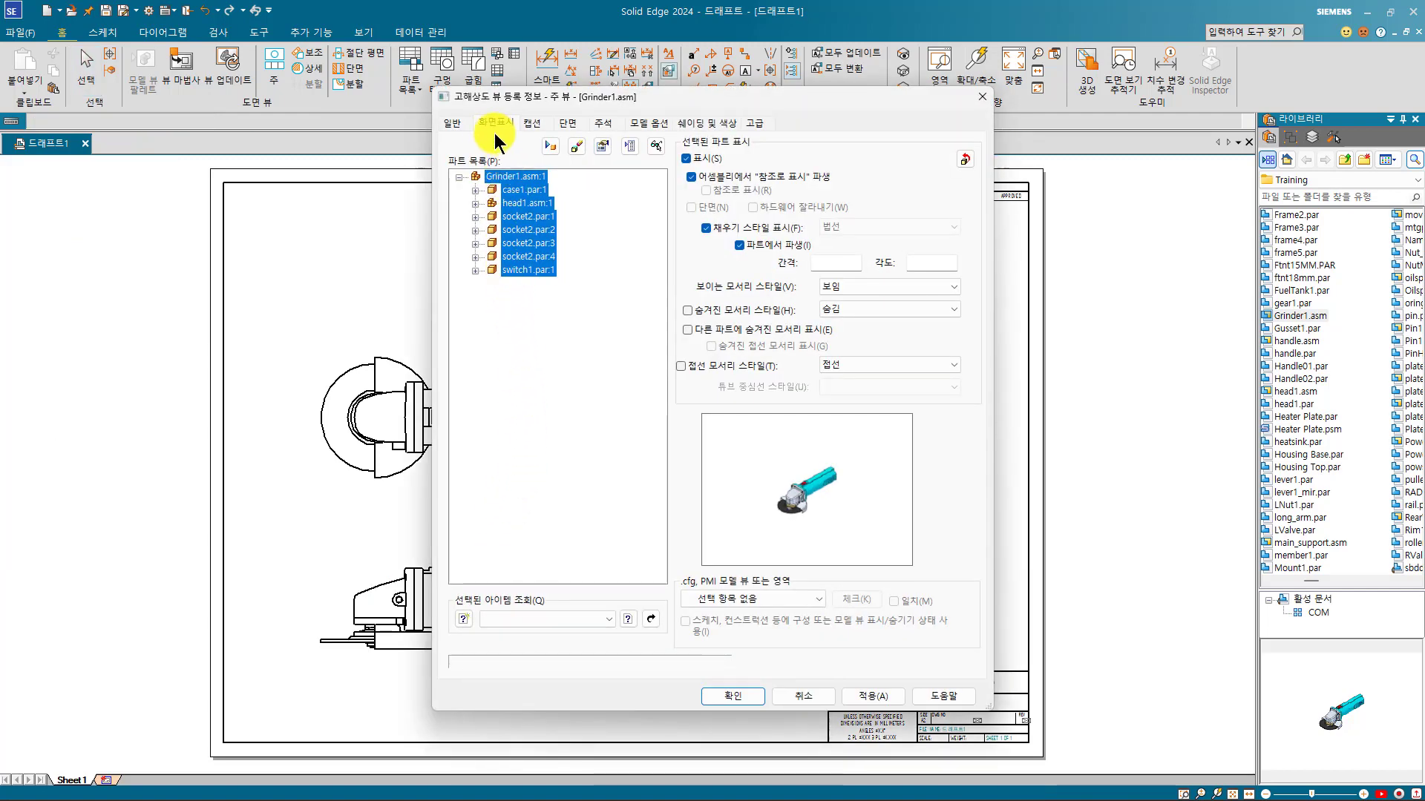
left_click(690, 311)
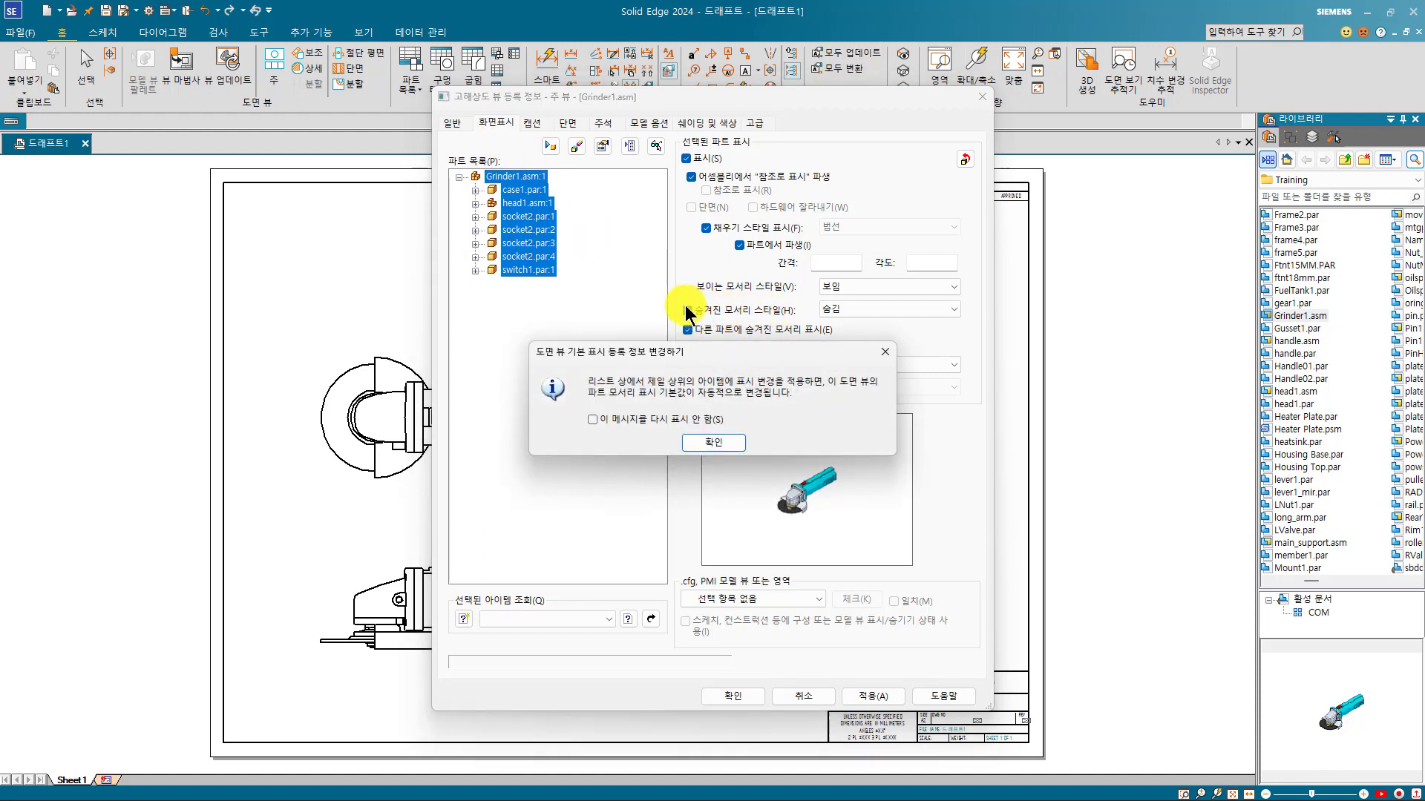
left_click(732, 446)
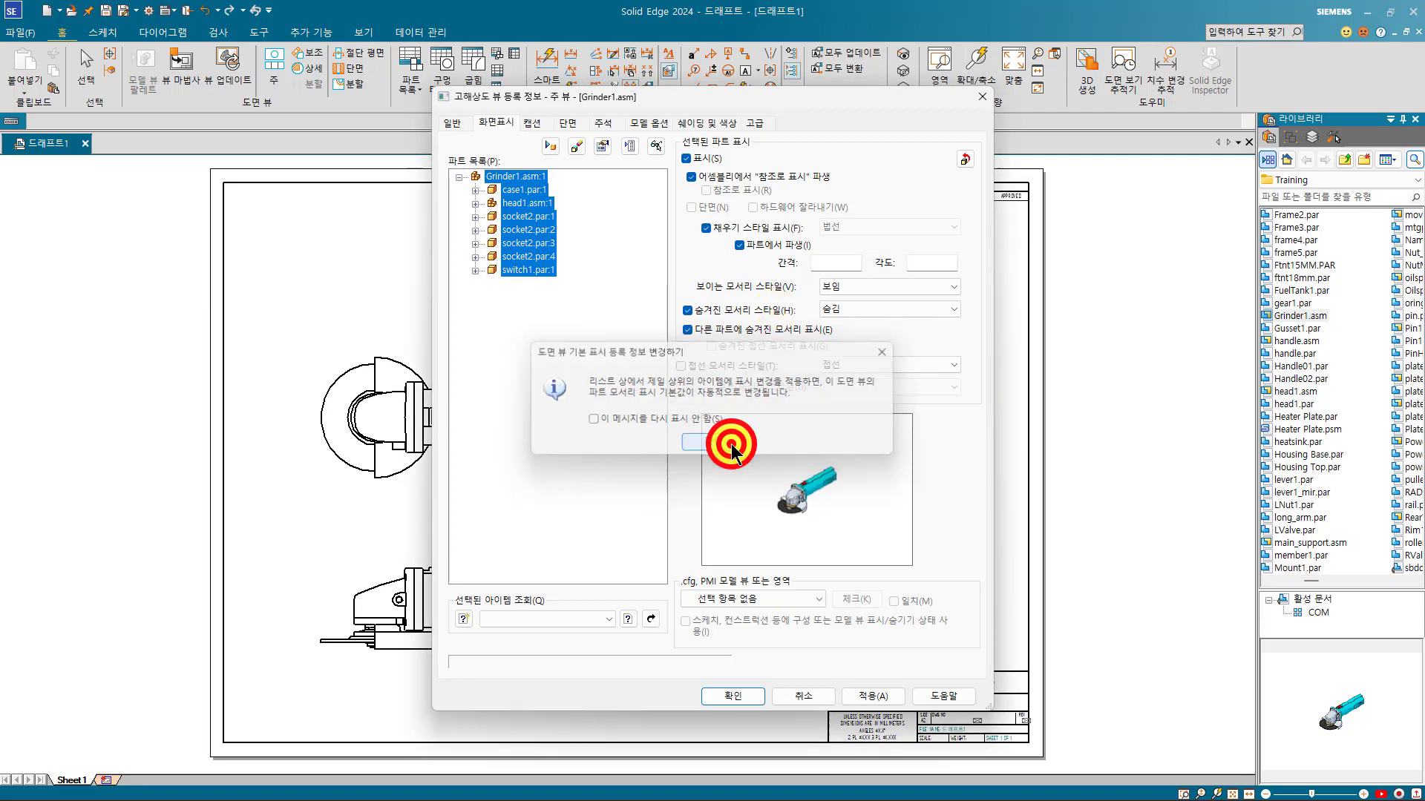
left_click(731, 696)
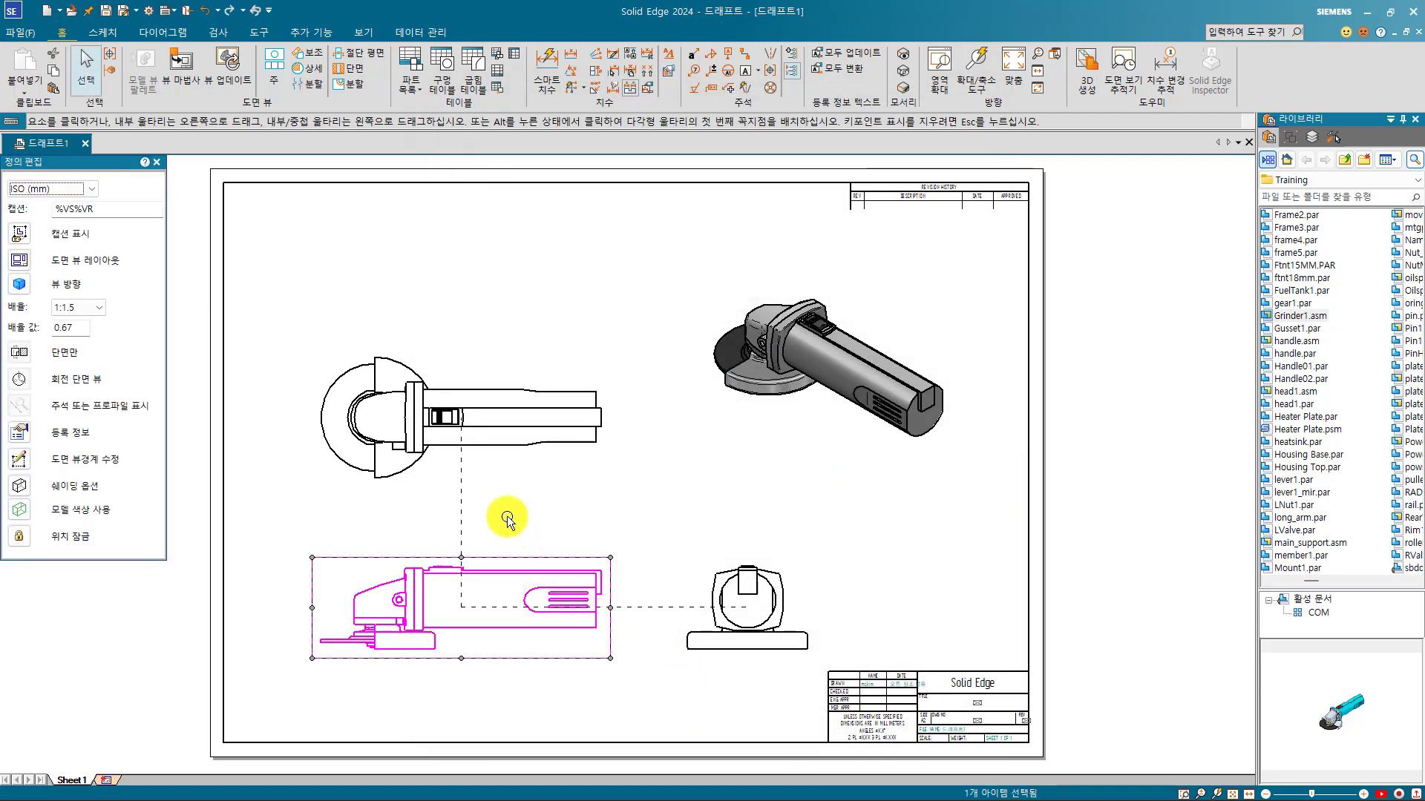
left_click(218, 62)
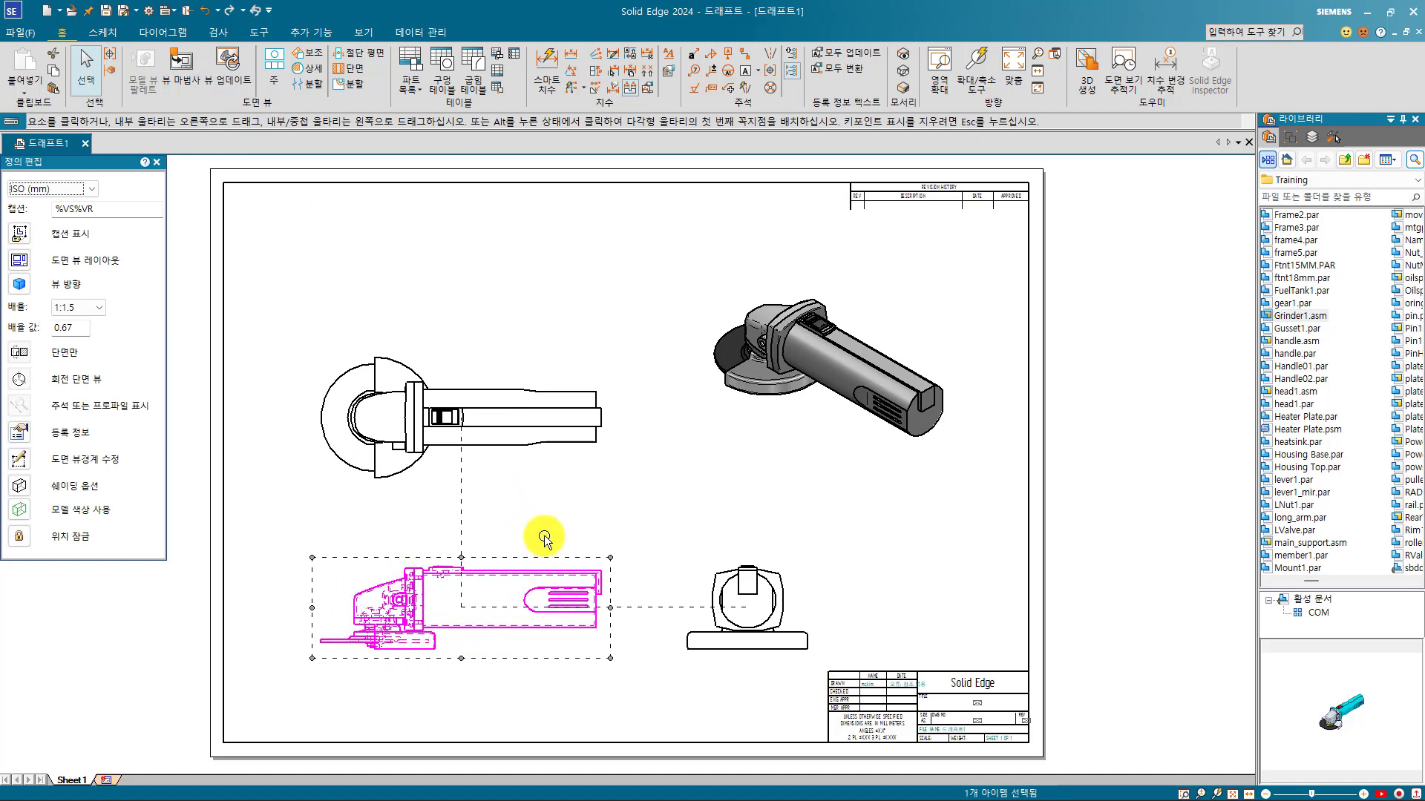
left_click(563, 517)
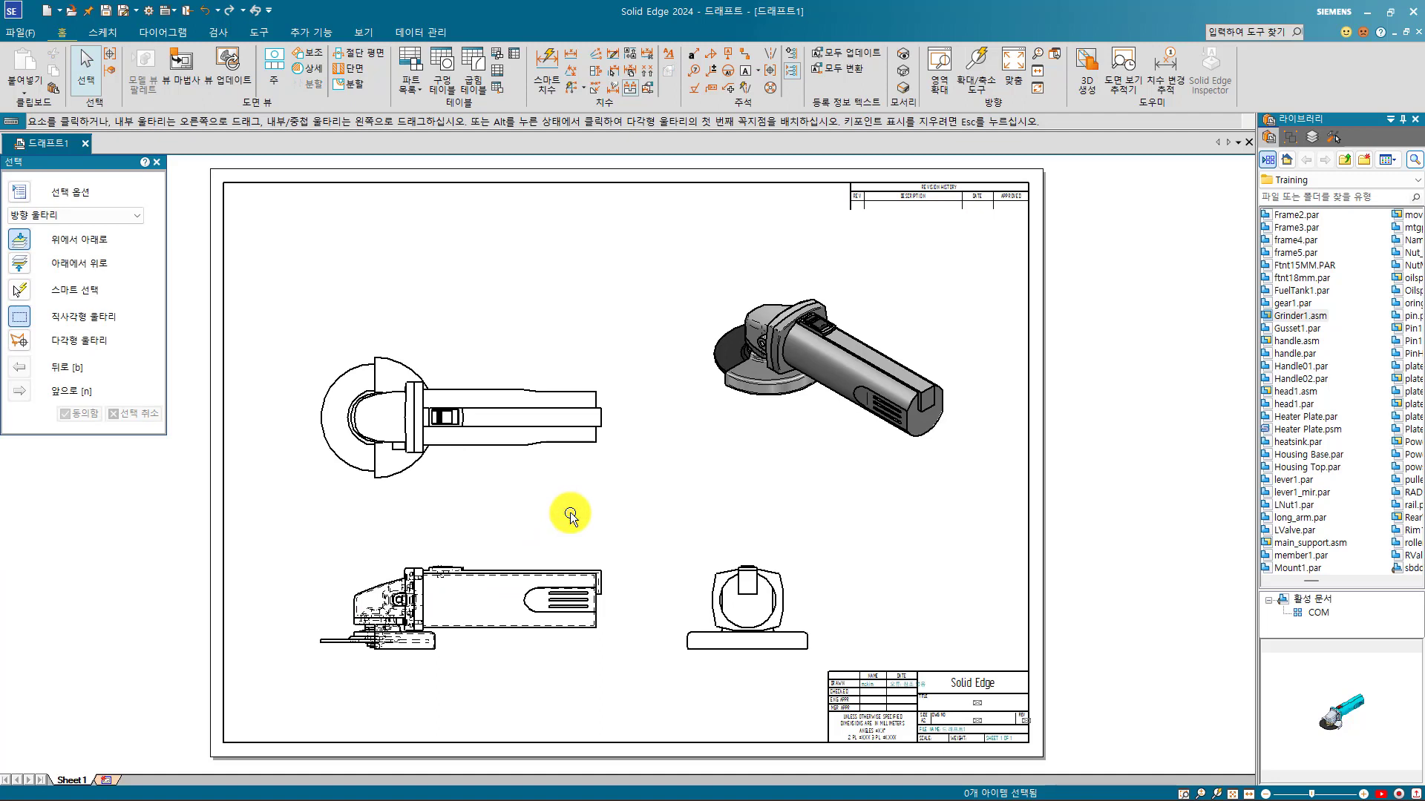
- Turn on the hidden edge style for all parts in both the top view and the end view, and update the drawing views
left_click(563, 426)
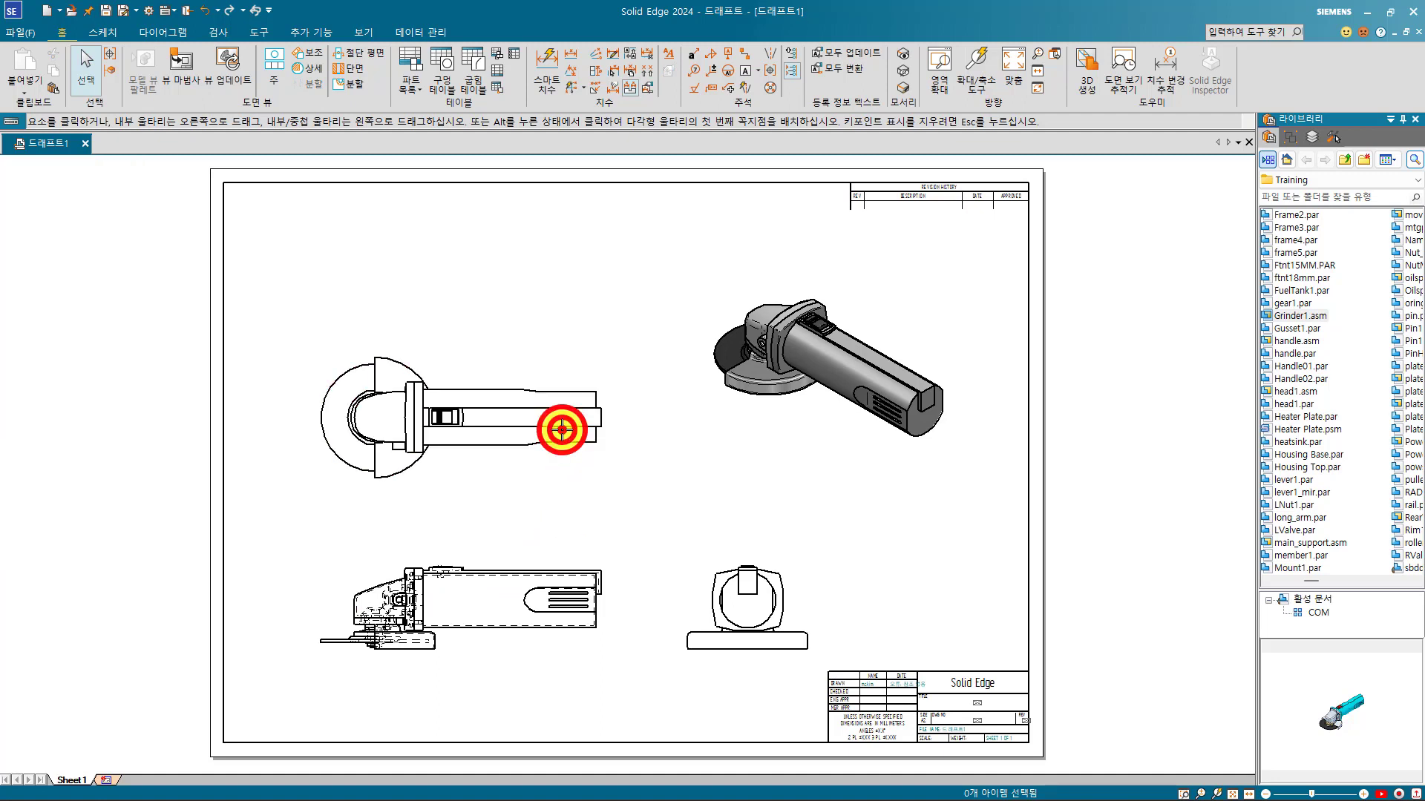
left_click(776, 609, "ctrl")
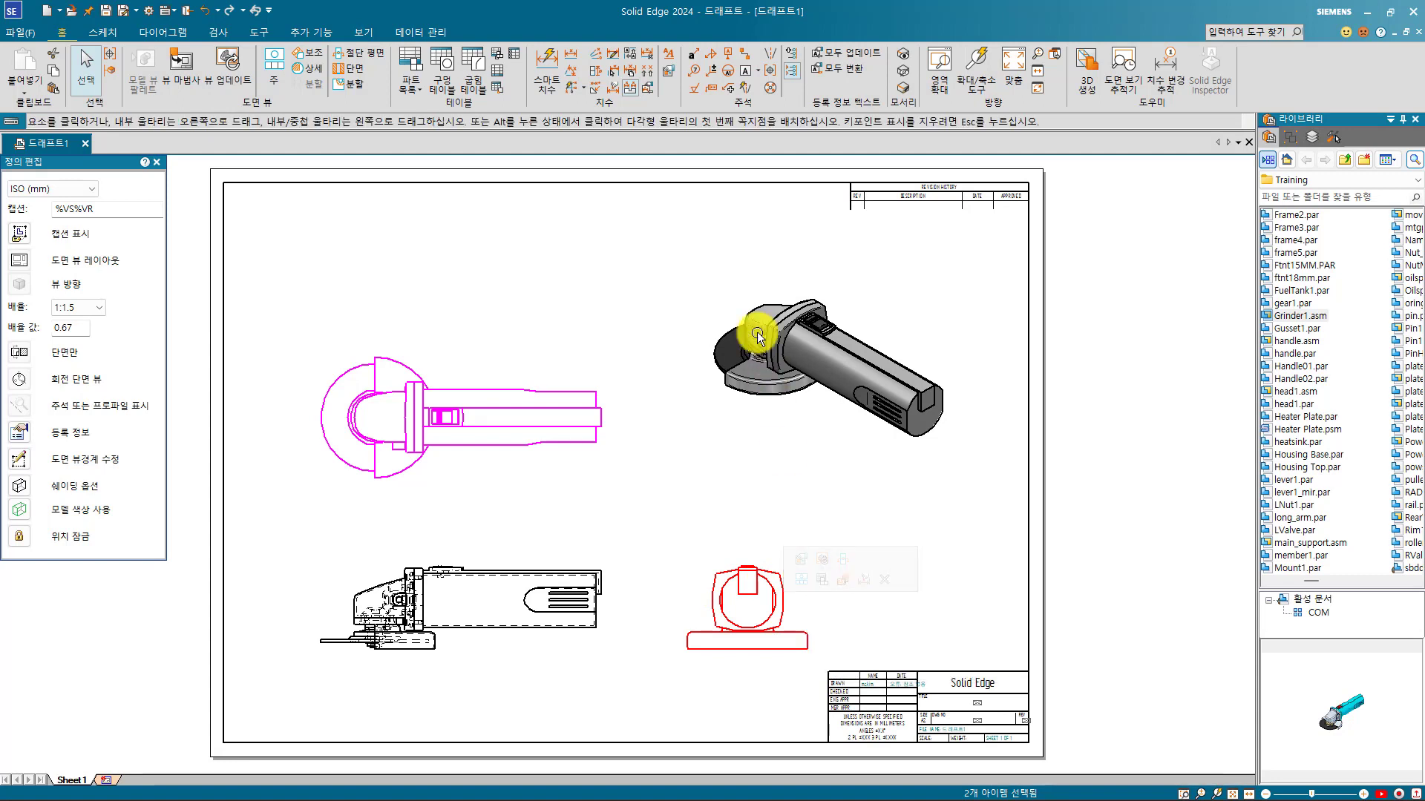
left_click(669, 76)
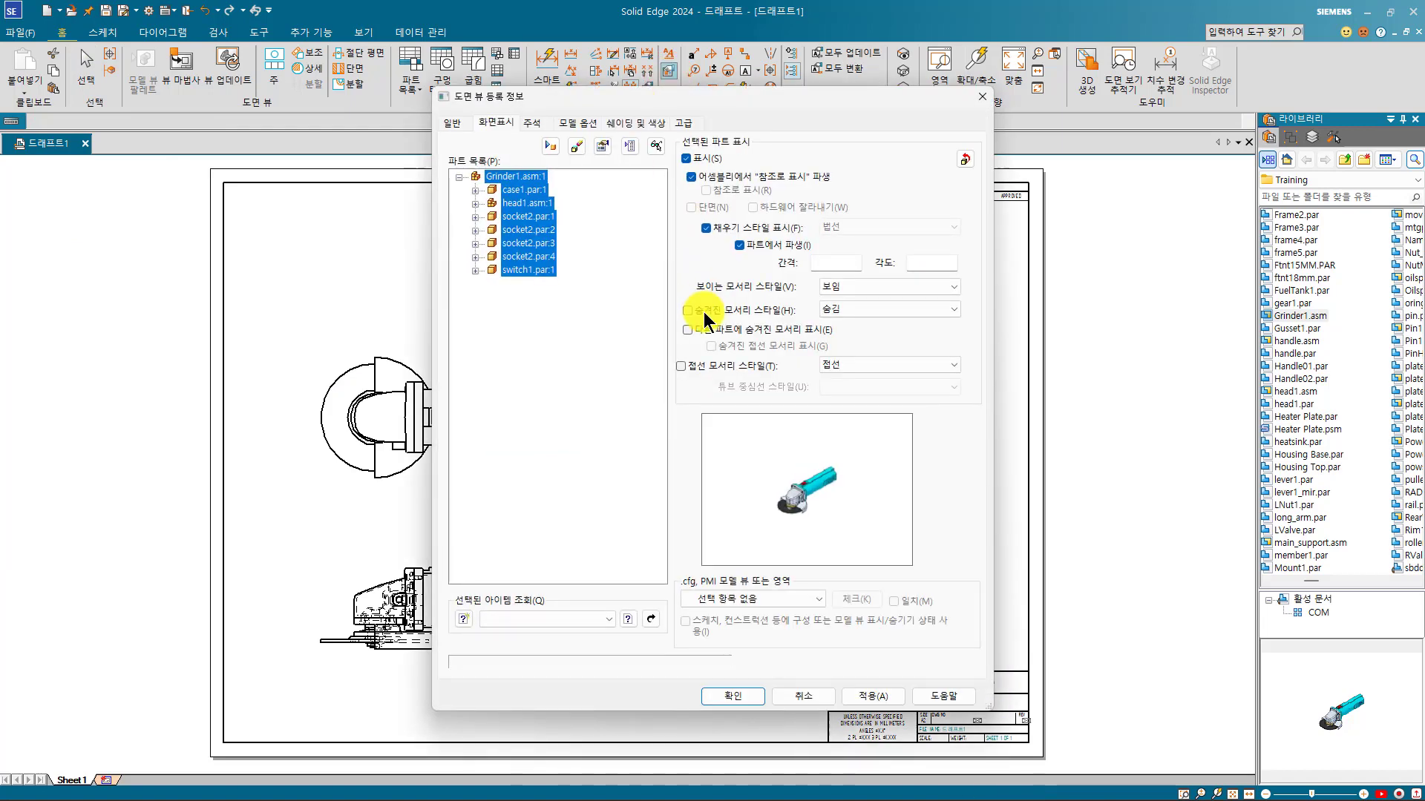
left_click(688, 310)
left_click(715, 445)
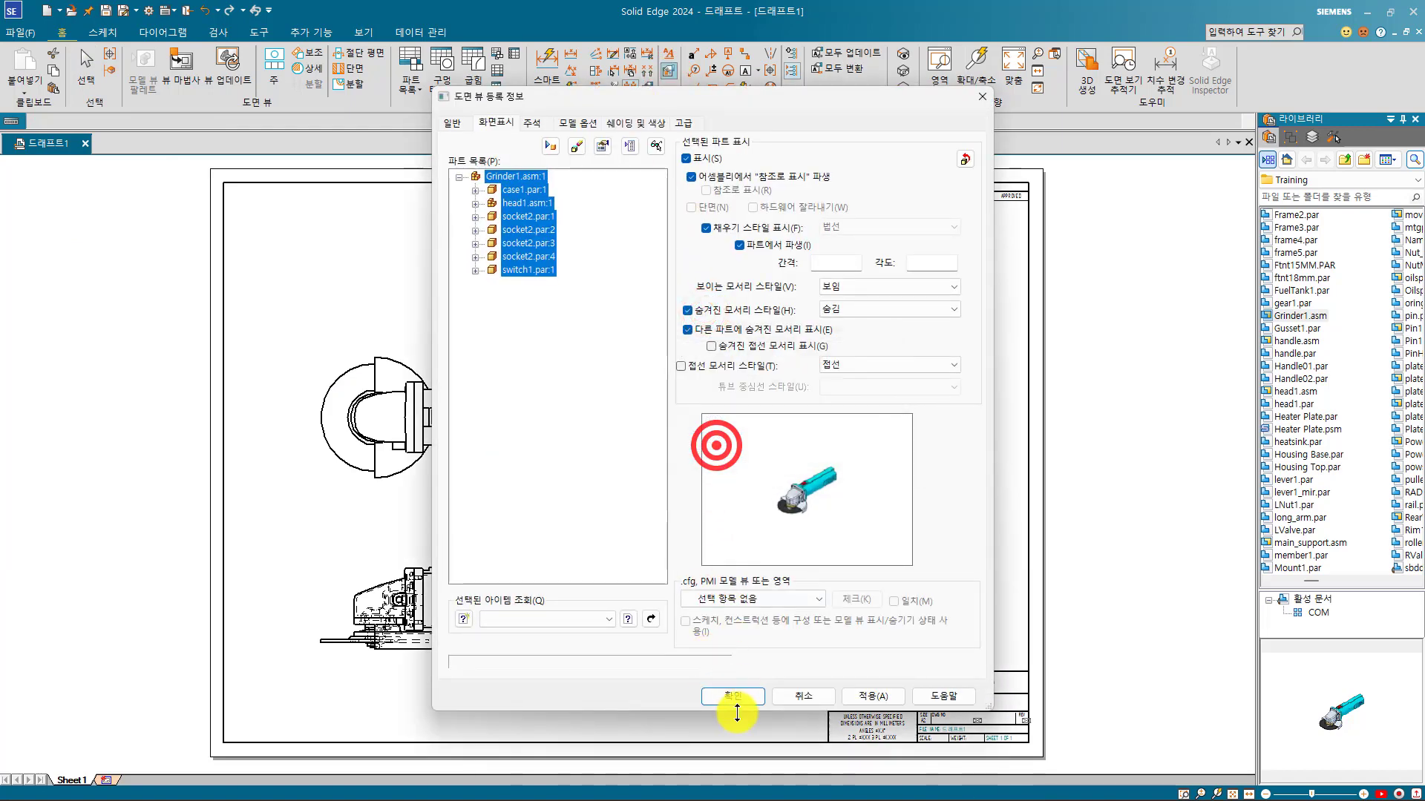
left_click(731, 696)
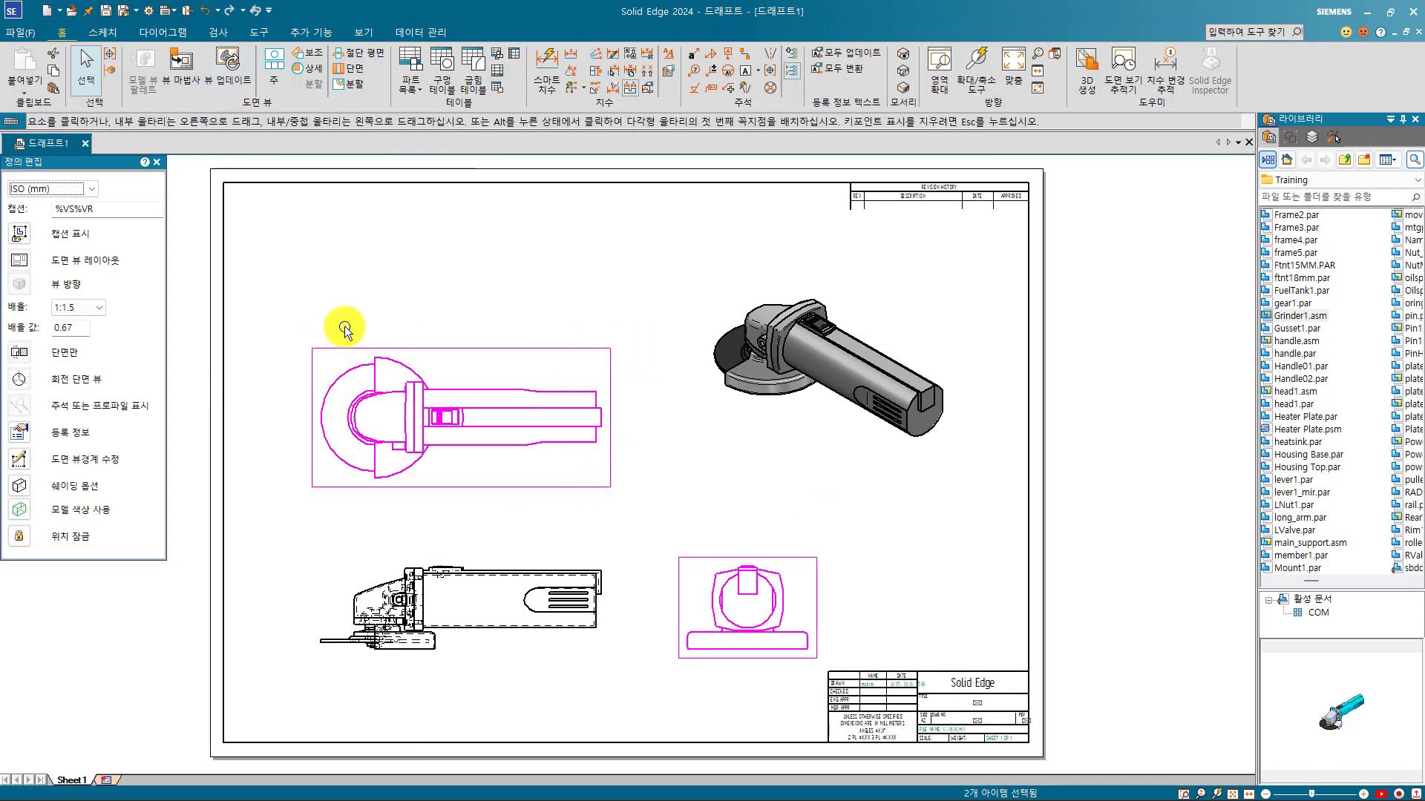
left_click(225, 80)
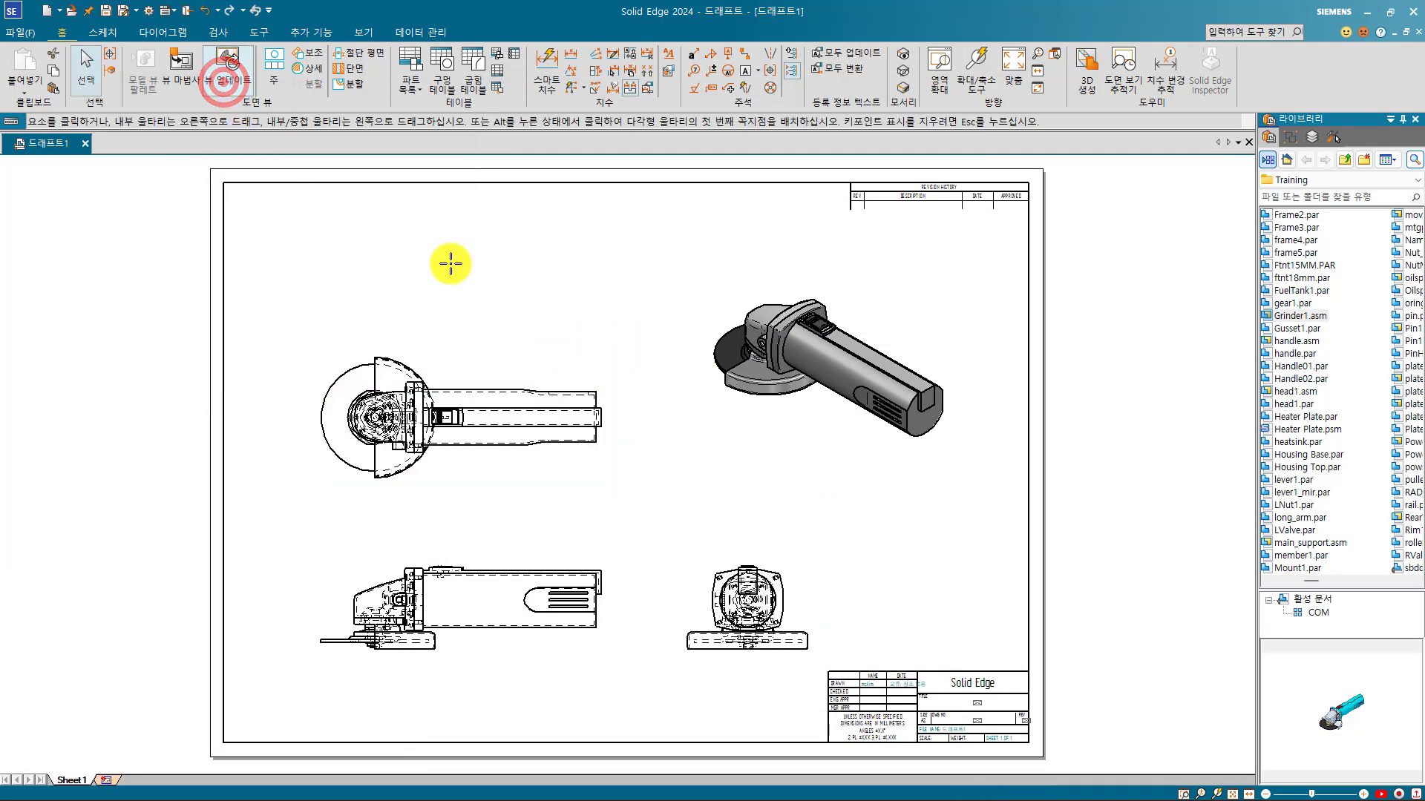
- Move the primary side view slightly left and down on the sheet together with its aligned views
left_click(553, 352)
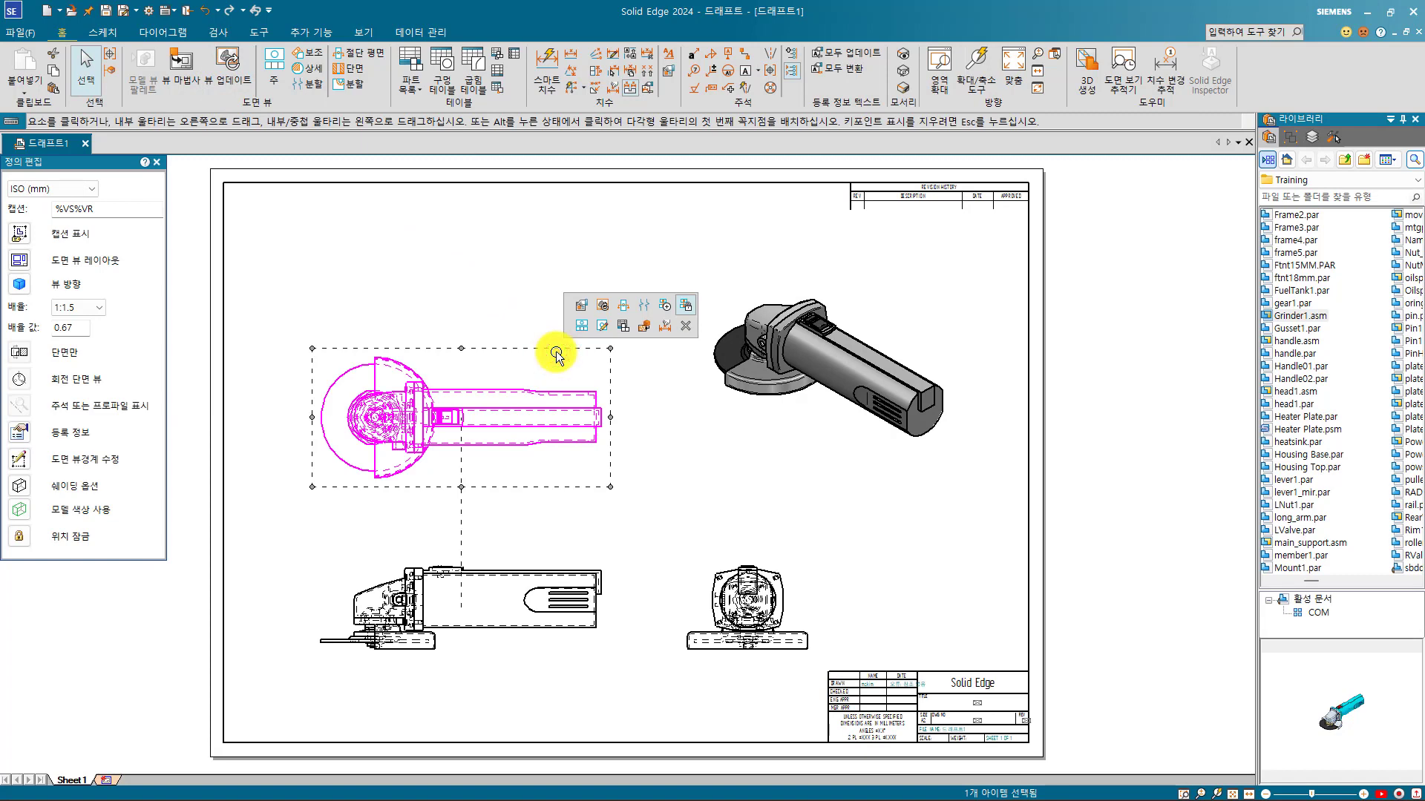
left_click(543, 321)
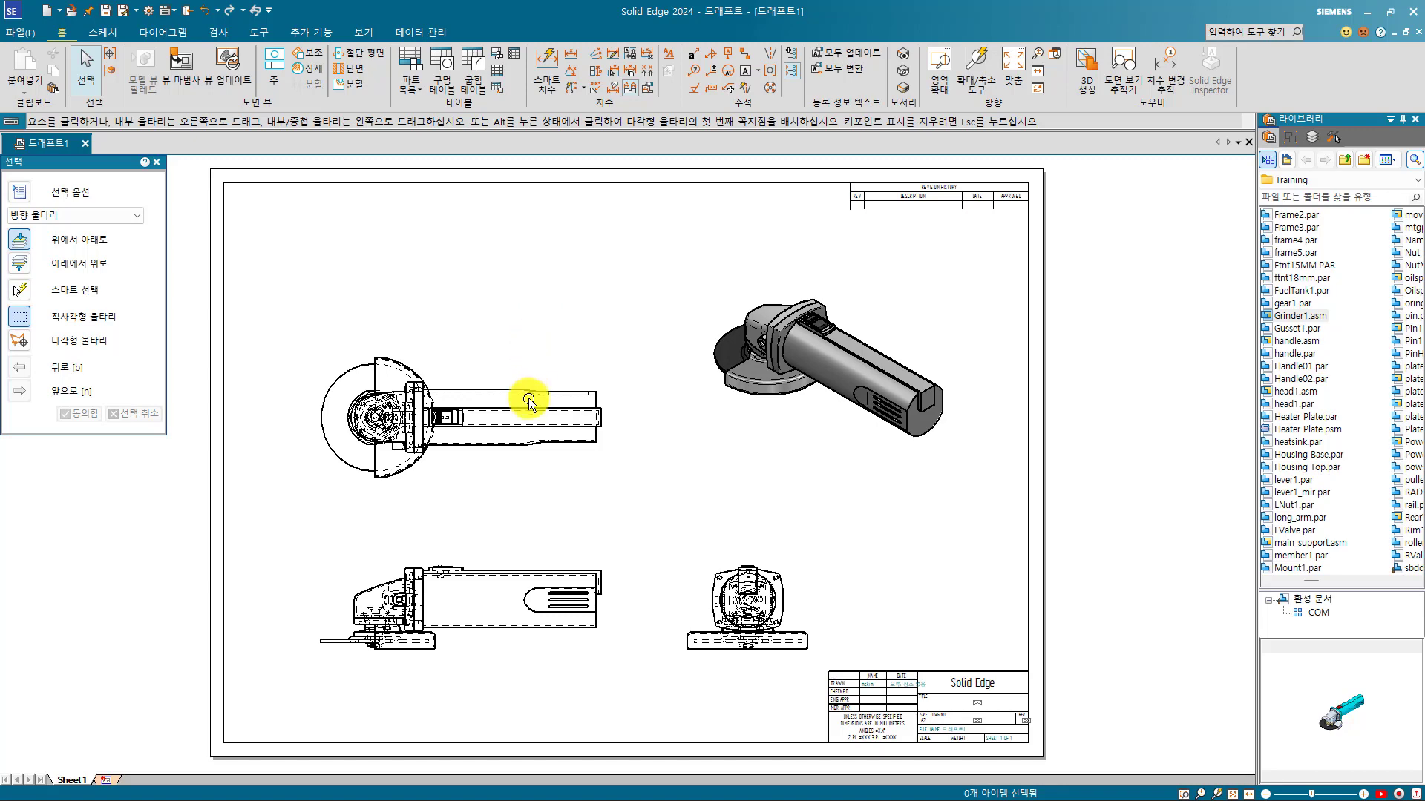
left_click(465, 572)
mouse_move(464, 572)
left_mouse_down()
mouse_move(448, 534)
mouse_move(350, 547)
mouse_move(477, 668)
mouse_move(590, 570)
mouse_move(493, 541)
mouse_move(460, 582)
mouse_move(481, 587)
mouse_move(493, 524)
mouse_move(513, 576)
mouse_move(473, 585)
left_mouse_up()
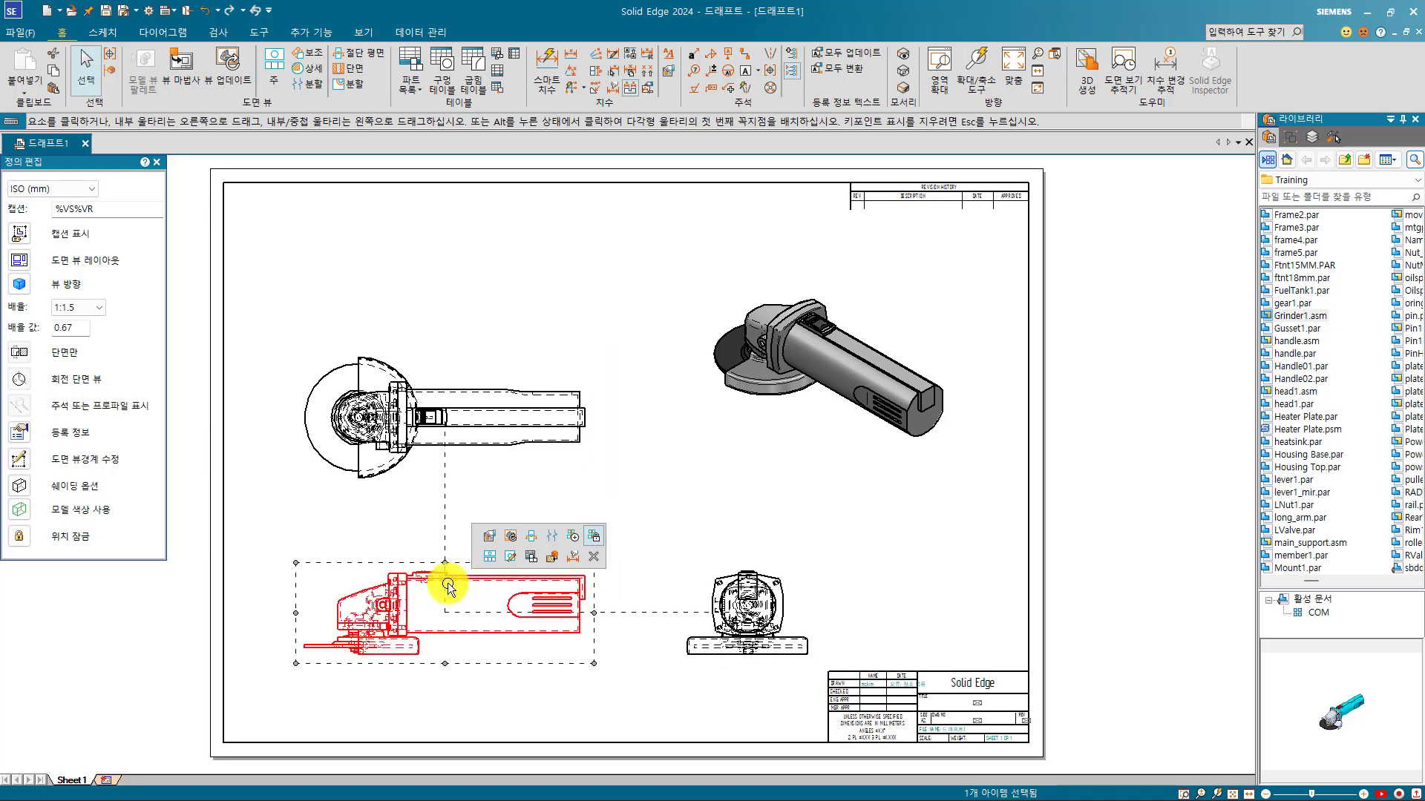
- Turn off Maintain Alignment for the top view, and move the top view up and the side view up and right independently
left_click(486, 436)
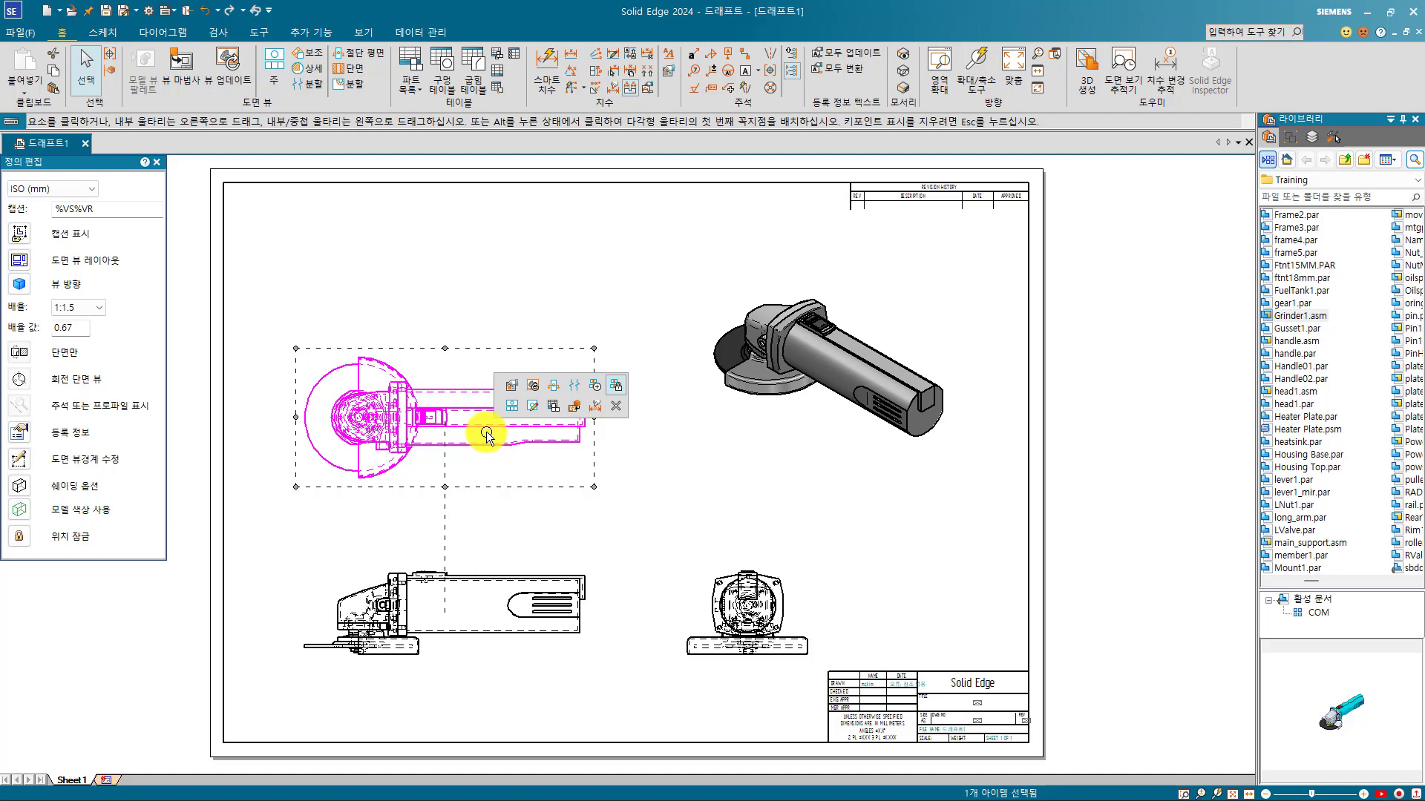
right_click(486, 436)
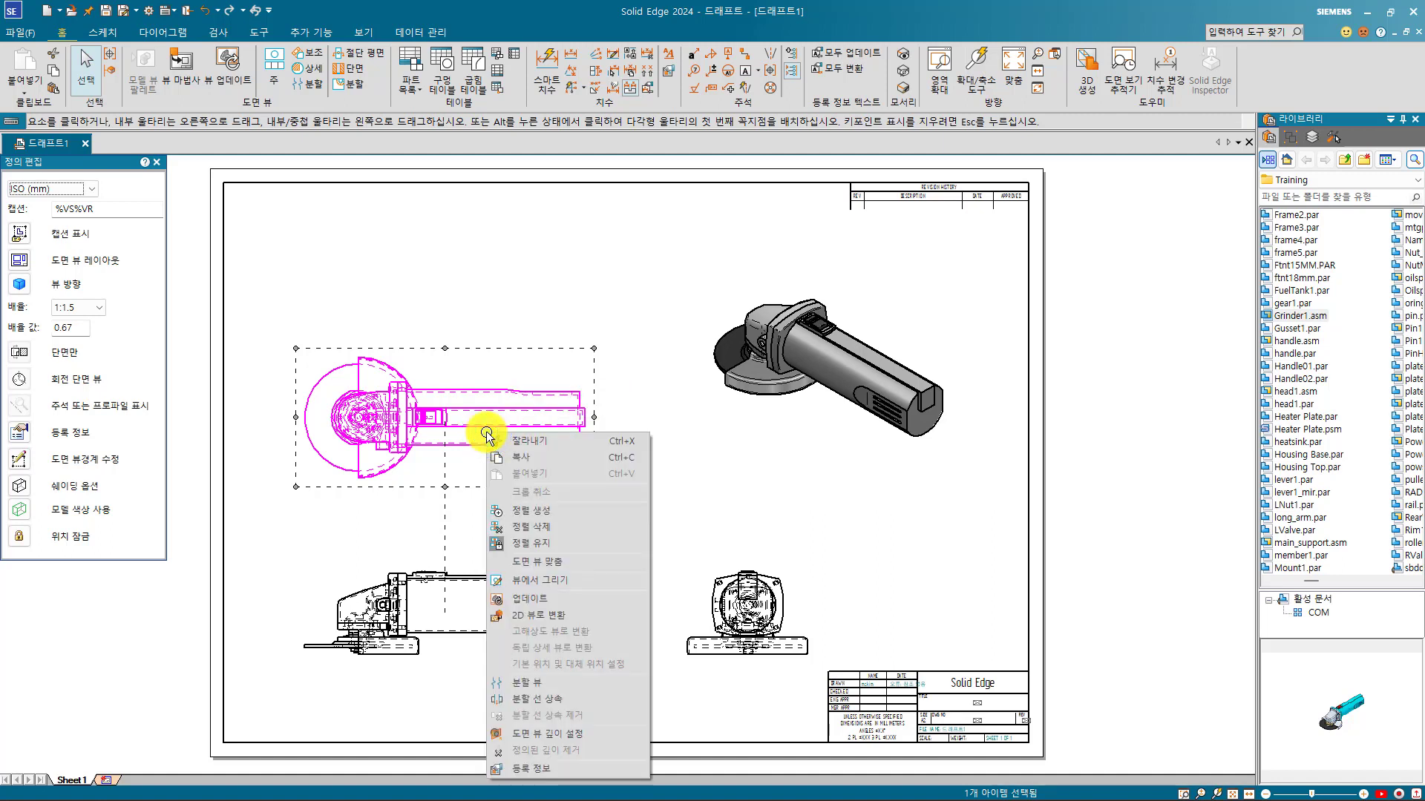
left_click(569, 540)
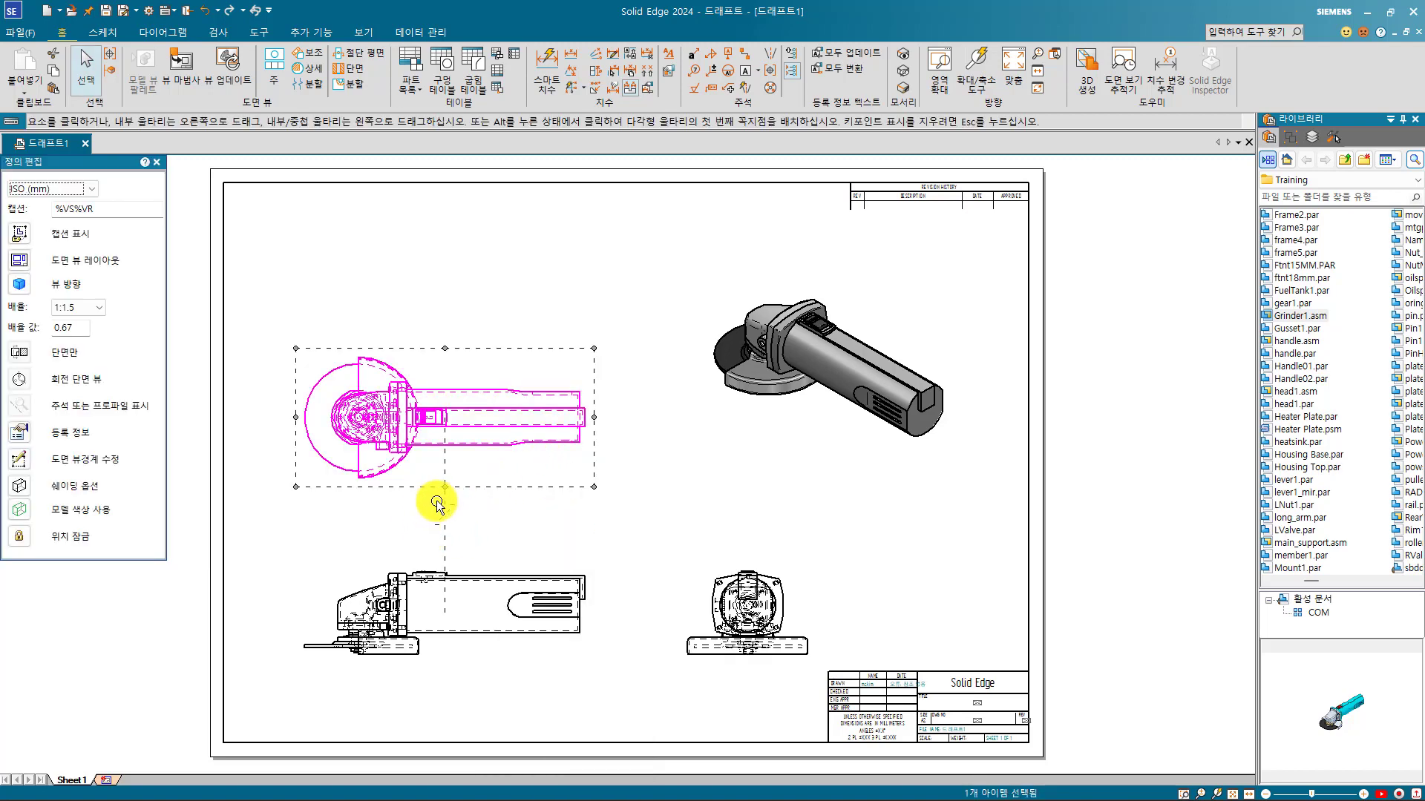
mouse_move(477, 446)
left_mouse_down()
mouse_move(624, 388)
mouse_move(421, 413)
mouse_move(572, 413)
mouse_move(602, 359)
mouse_move(477, 382)
left_mouse_up()
mouse_move(502, 570)
left_mouse_down()
mouse_move(417, 608)
mouse_move(519, 547)
mouse_move(417, 519)
mouse_move(535, 562)
mouse_move(510, 509)
mouse_move(513, 547)
left_mouse_up()
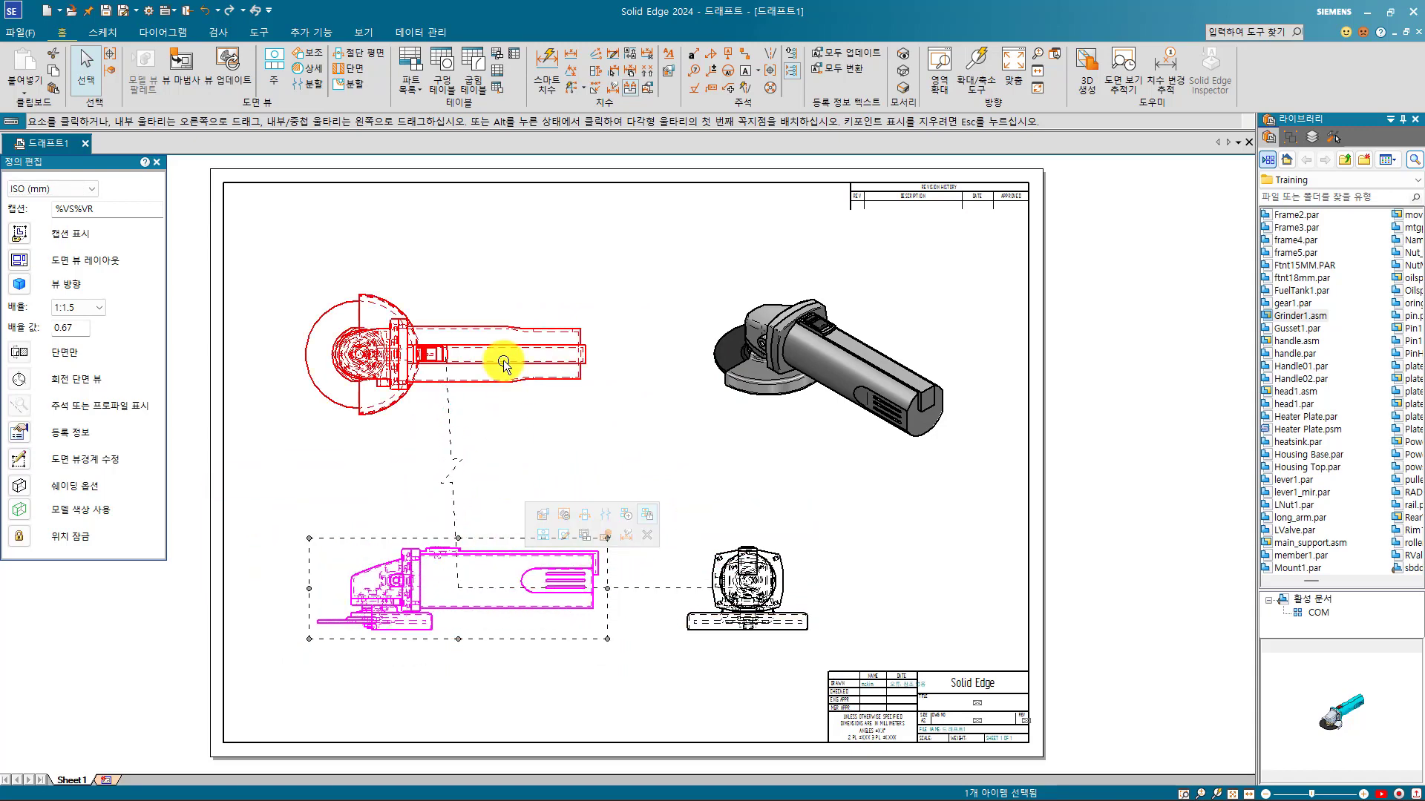
- Delete the alignment between the top view and the side view, and move the top view freely down and right
right_click(503, 363)
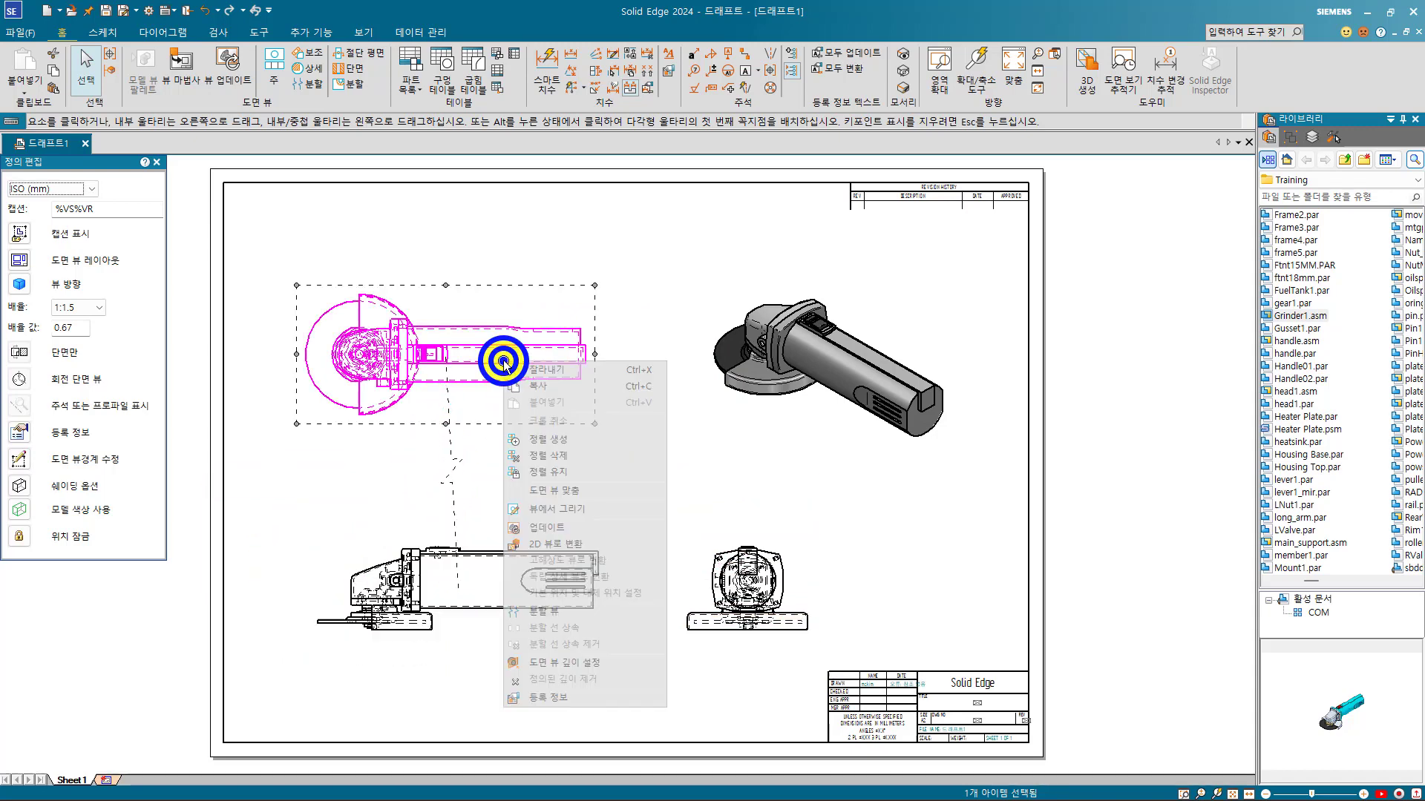
left_click(572, 456)
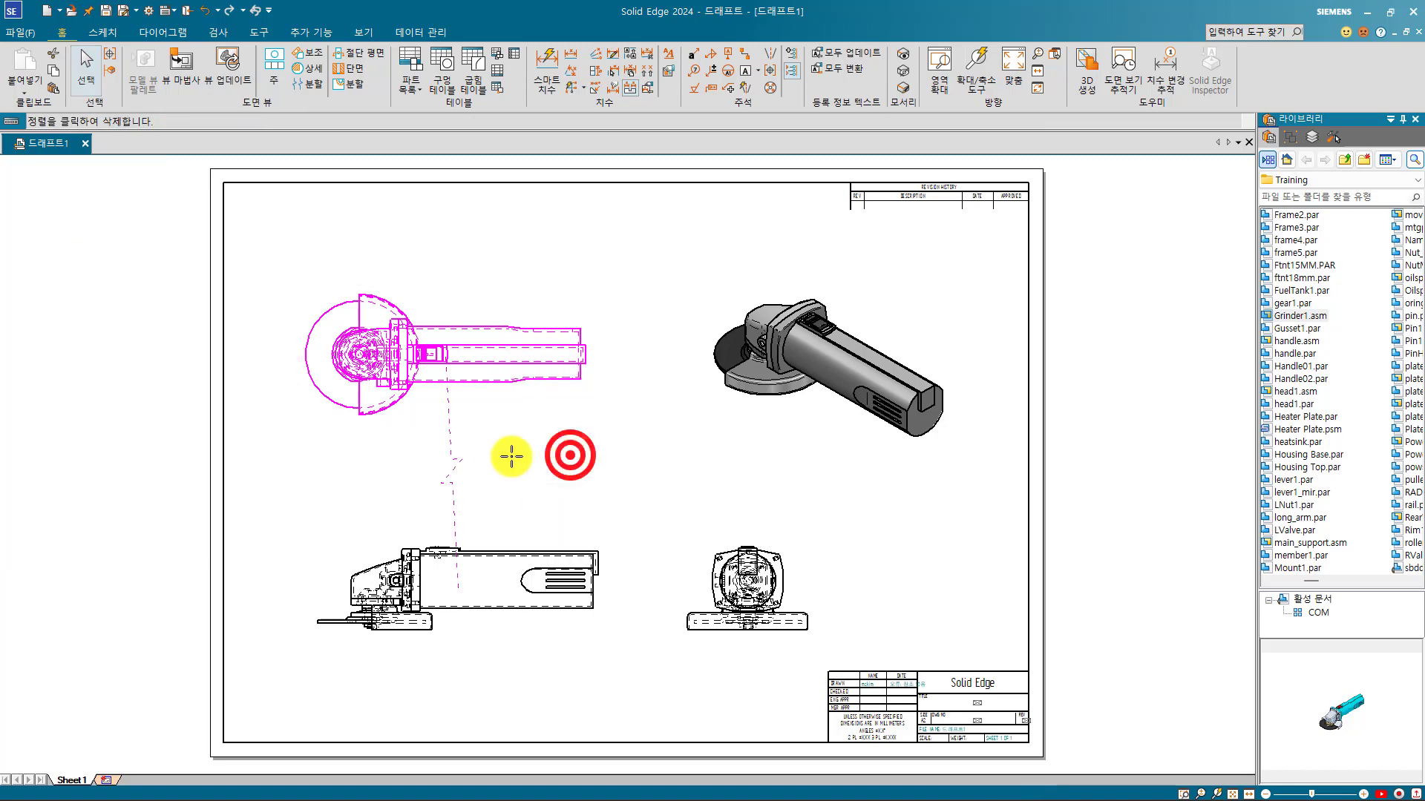
left_click(455, 465)
left_click(494, 361)
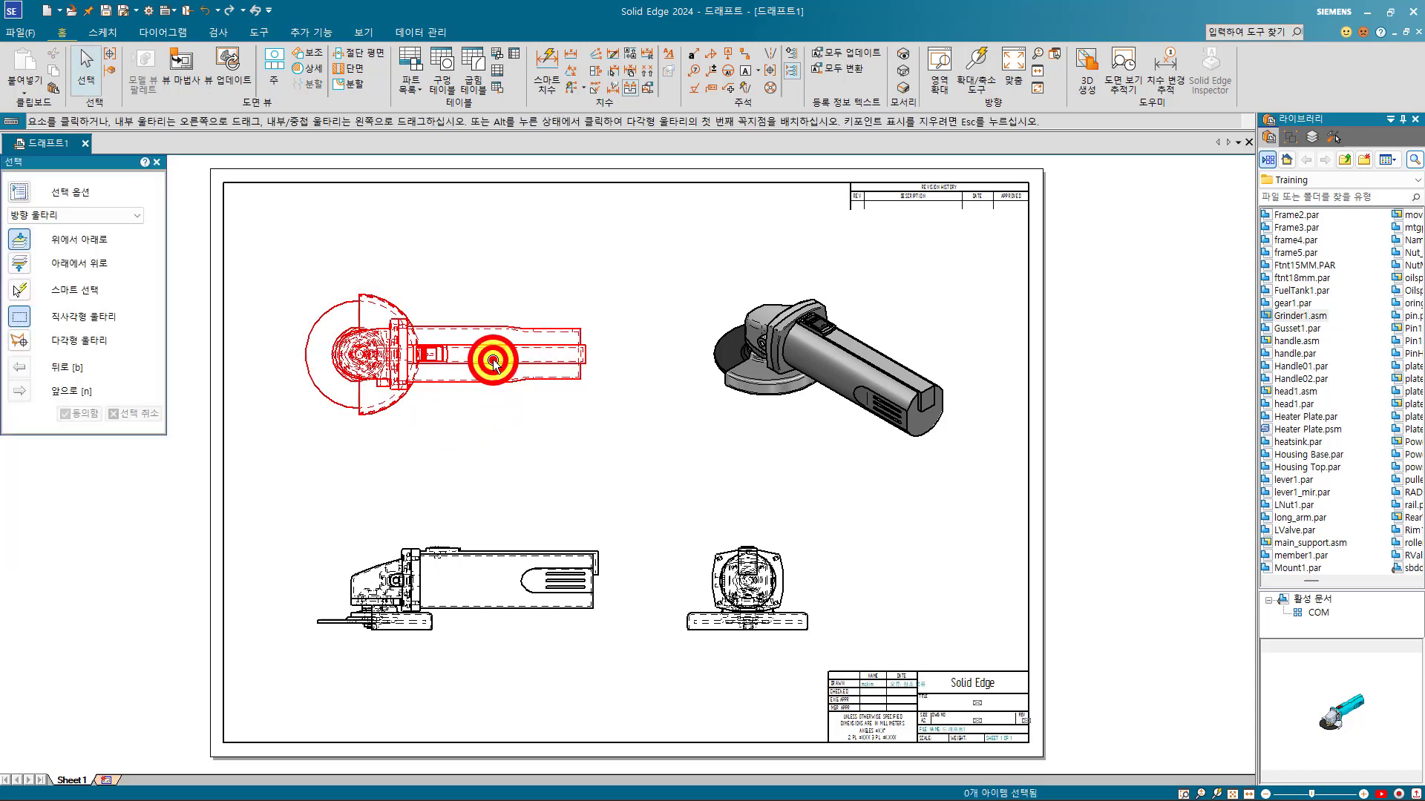
mouse_move(494, 361)
left_mouse_down()
mouse_move(423, 576)
mouse_move(582, 321)
mouse_move(509, 378)
left_mouse_up()
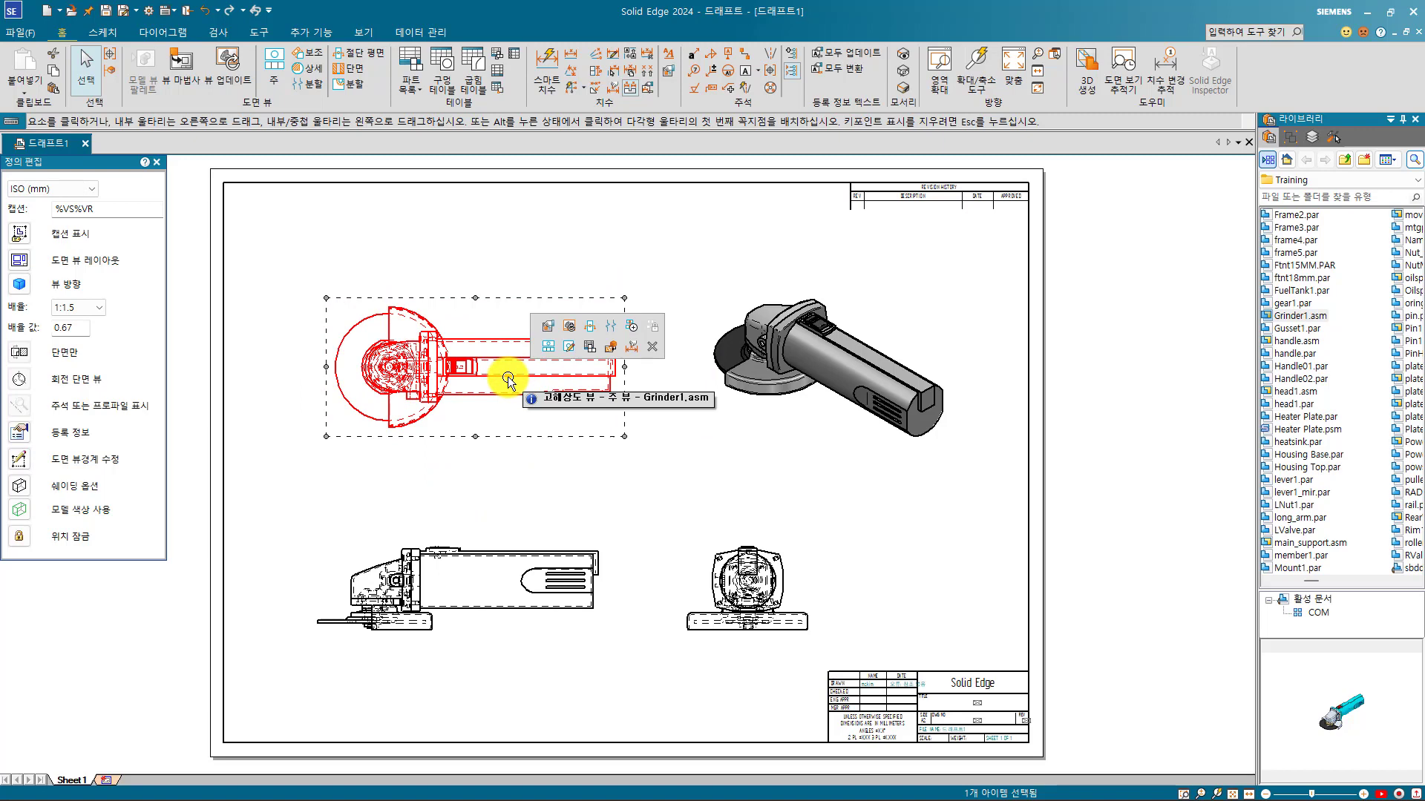
- Create a vertical alignment by drawing view center between the top and side views, and move the side view left with its aligned views
right_click(510, 379)
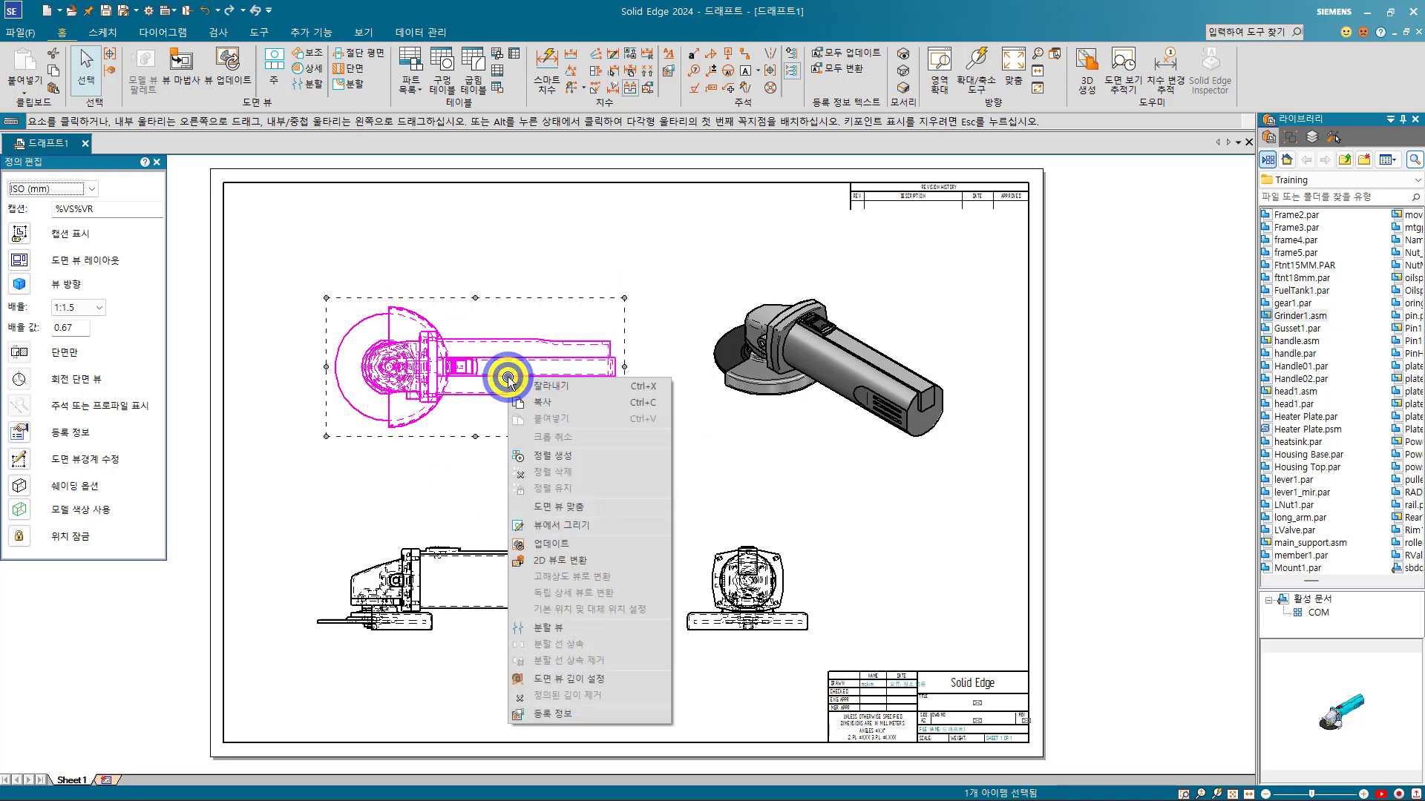
left_click(551, 455)
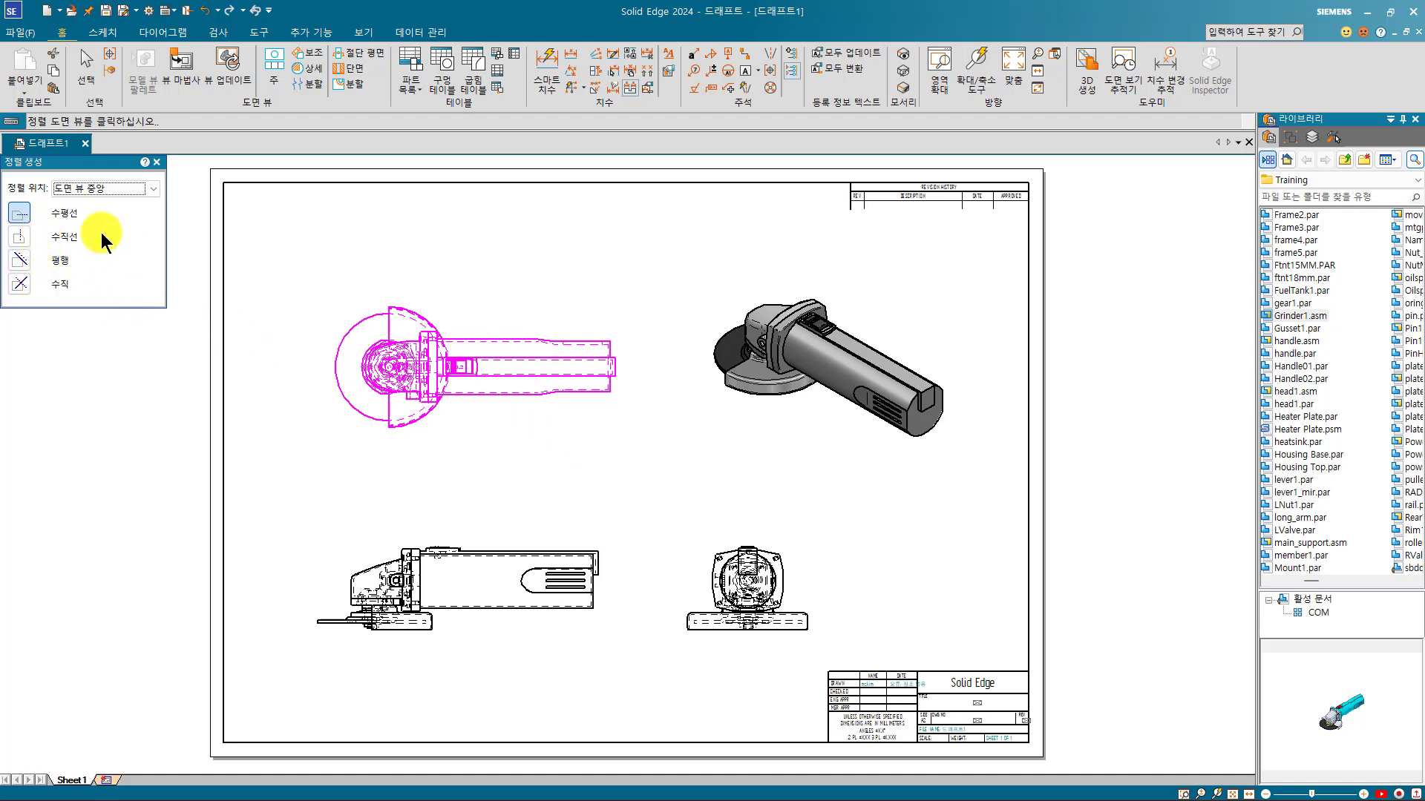
left_click(25, 239)
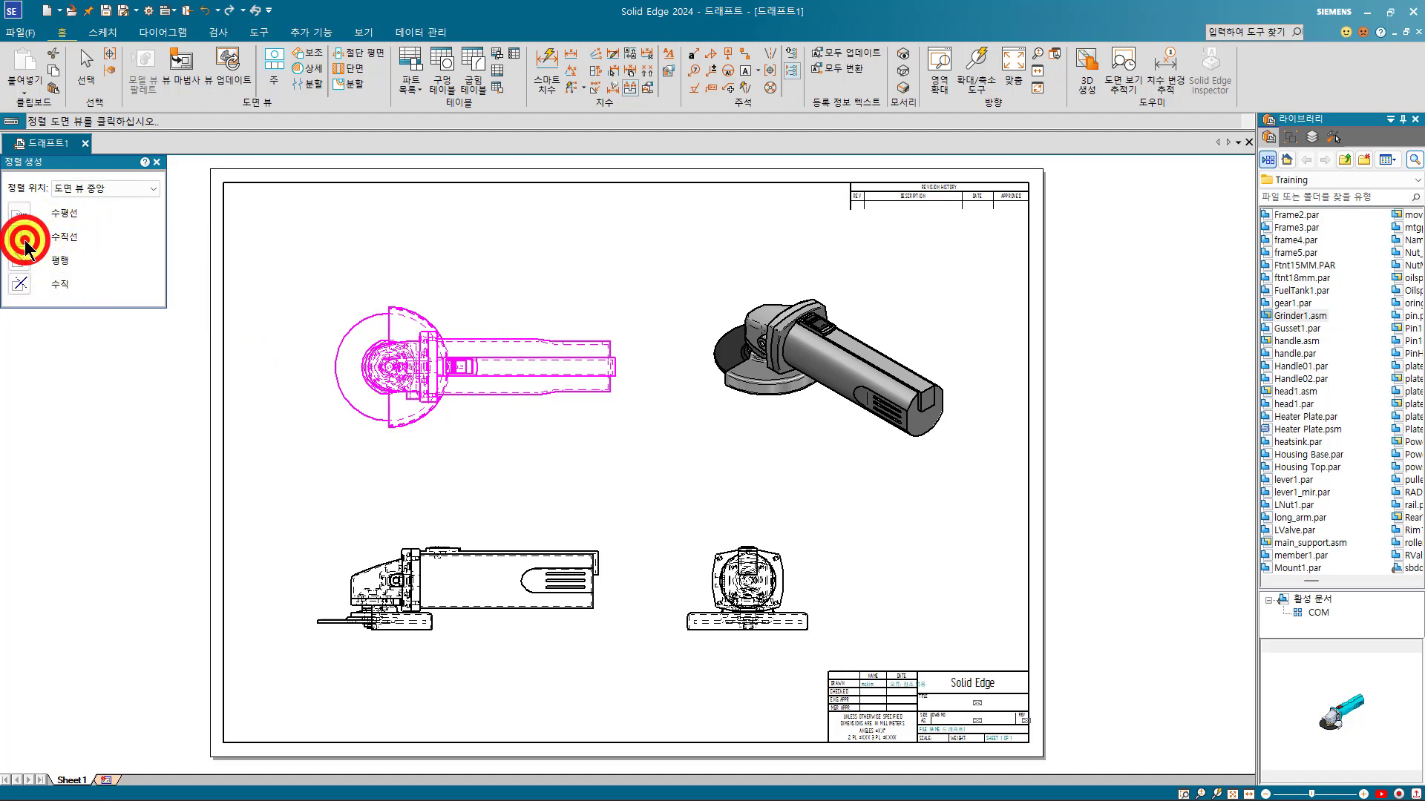
left_click(478, 562)
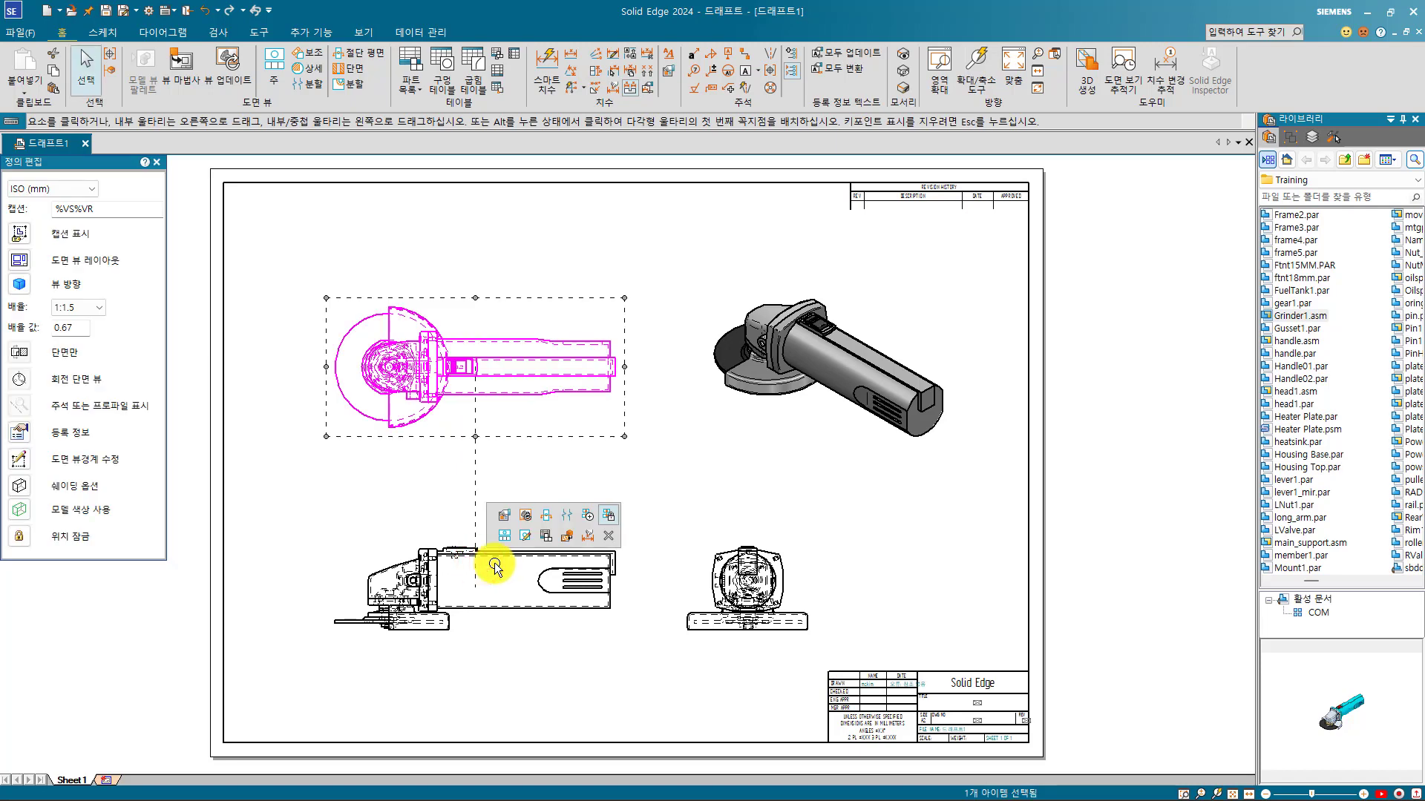
mouse_move(465, 549)
left_mouse_down()
mouse_move(429, 550)
mouse_move(417, 611)
mouse_move(477, 467)
mouse_move(401, 539)
mouse_move(426, 553)
left_mouse_up()
left_click(580, 454)
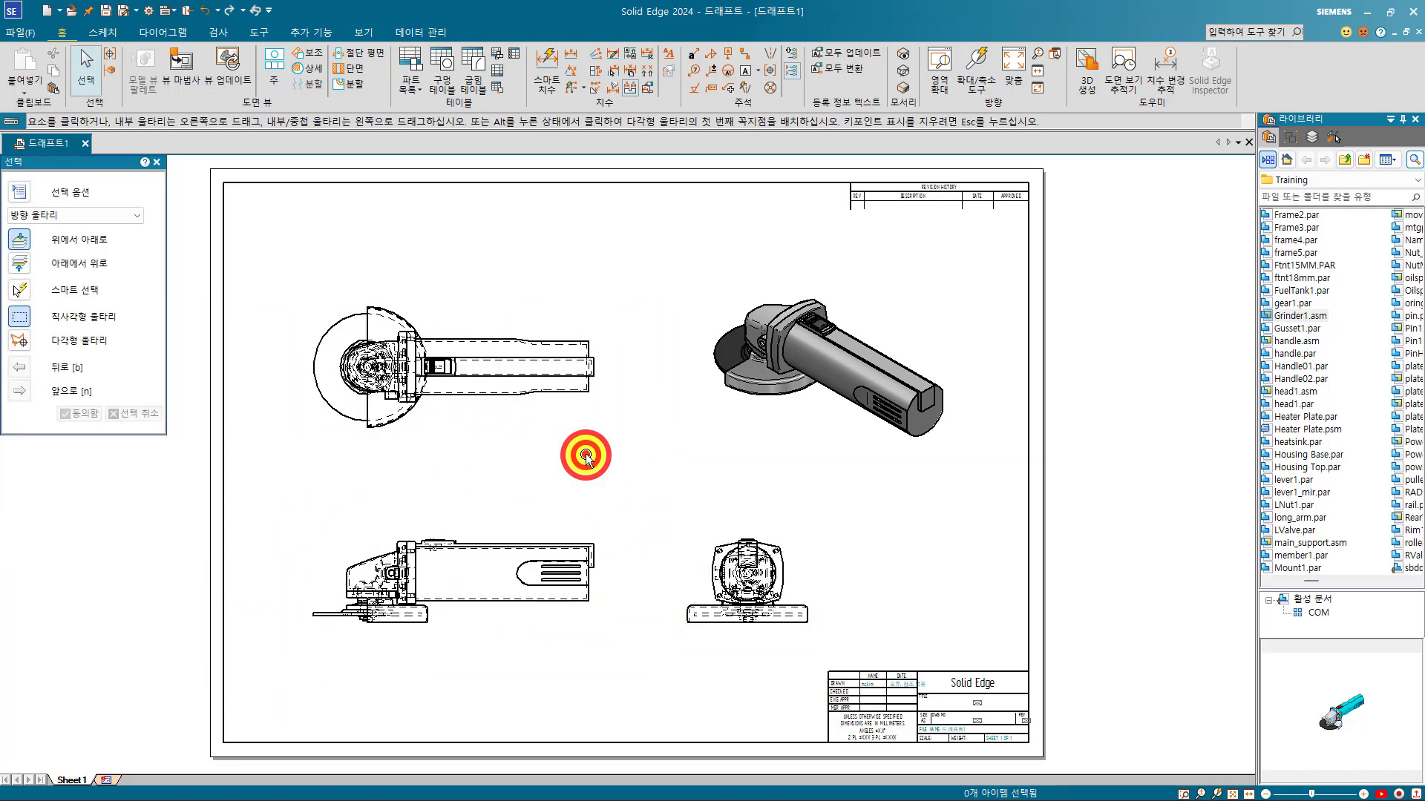